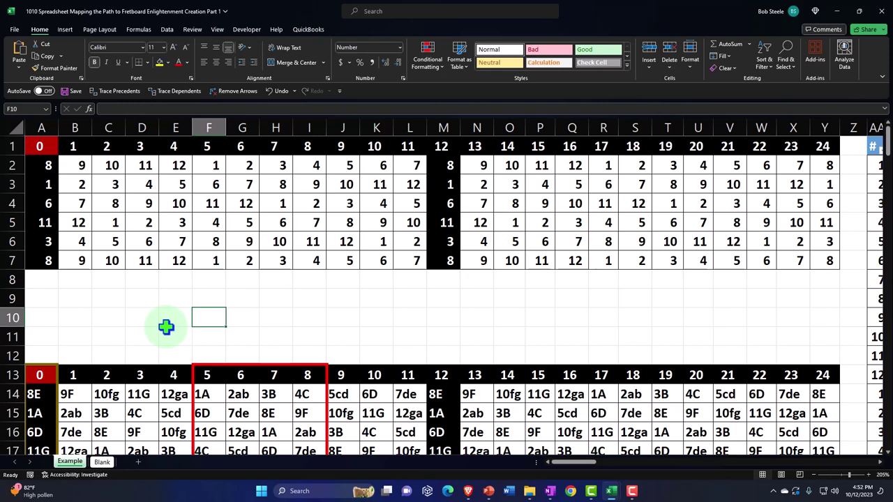
Examine the numbered fretboard grid, checking the note formulas in B2:L7 and the fret numbers in B1:L1.
{"action": "scroll", "coordinate": [165, 327], "scroll_direction": "down", "scroll_amount": 1}
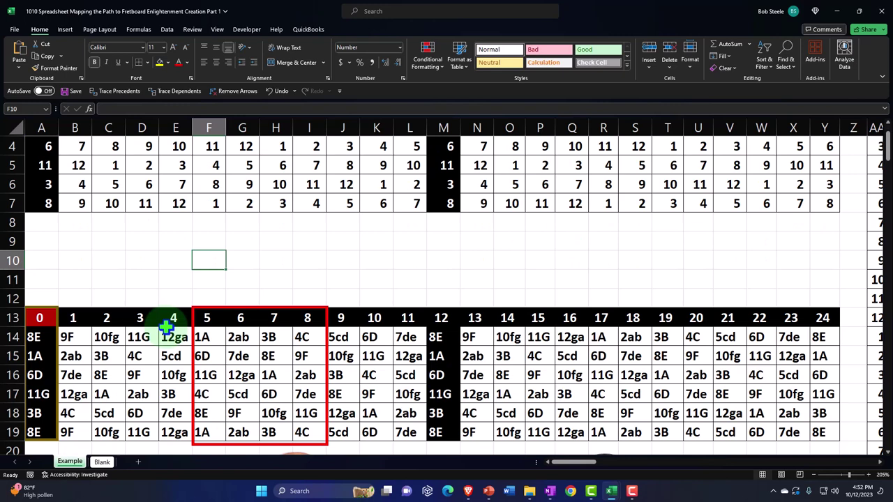
{"action": "scroll", "coordinate": [166, 326], "scroll_direction": "up", "scroll_amount": 1}
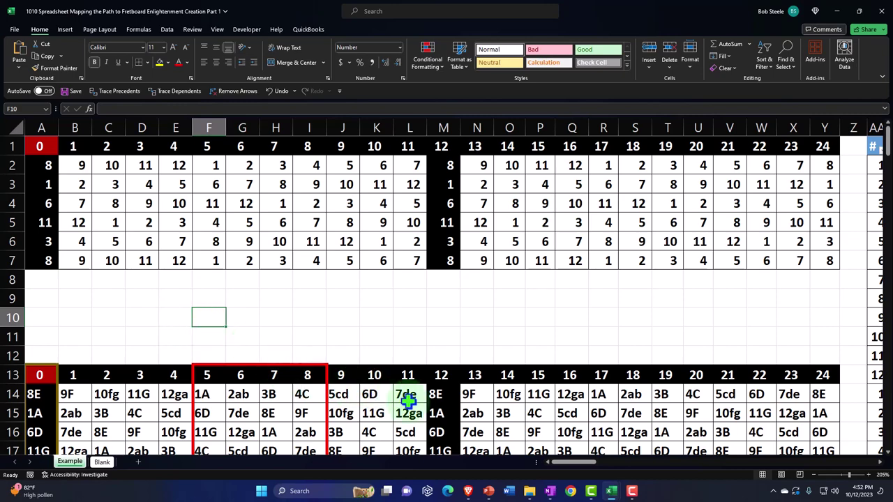
{"action": "mouse_move", "coordinate": [564, 466]}
{"action": "left_mouse_down"}
{"action": "mouse_move", "coordinate": [596, 470]}
{"action": "mouse_move", "coordinate": [558, 469]}
{"action": "left_mouse_up"}
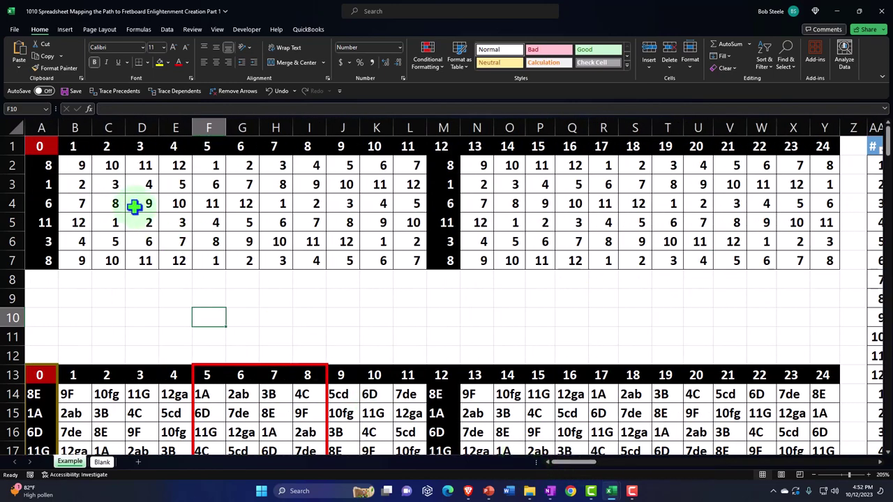
{"action": "left_click", "coordinate": [81, 166]}
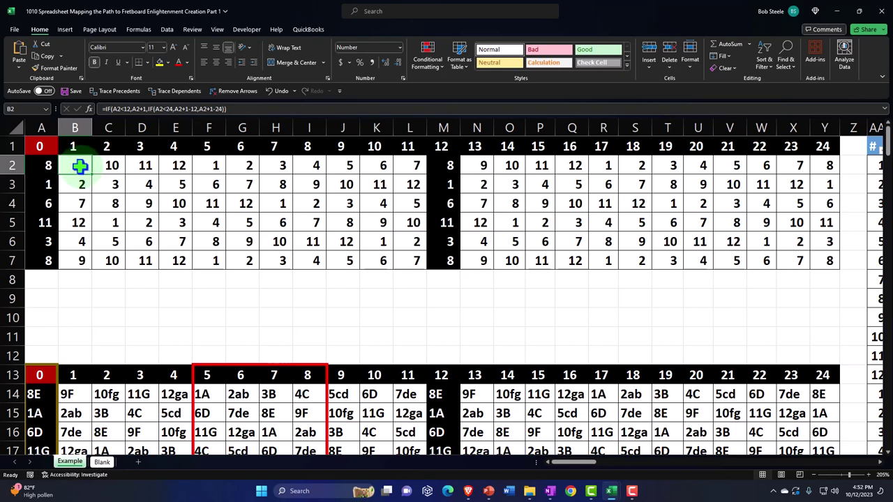
{"action": "left_click_drag", "start_coordinate": [81, 166], "coordinate": [398, 253]}
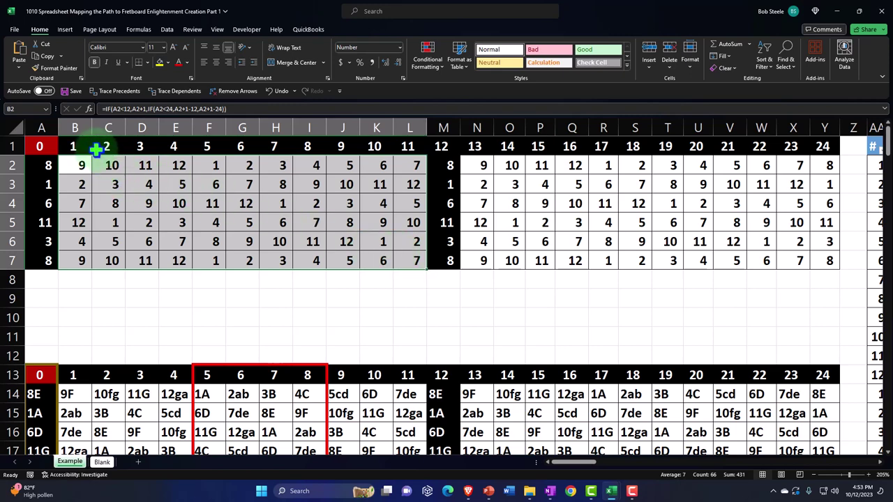
{"action": "left_click_drag", "start_coordinate": [76, 146], "coordinate": [397, 147]}
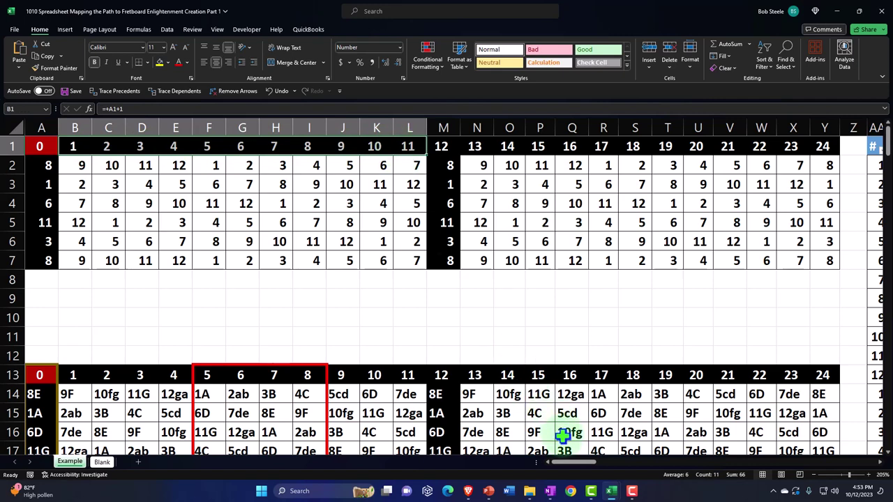
Inspect the number-to-letter note table and the formula in its Both column that joins number and letter.
{"action": "left_click_drag", "start_coordinate": [568, 461], "coordinate": [599, 471]}
{"action": "left_click", "coordinate": [262, 165]}
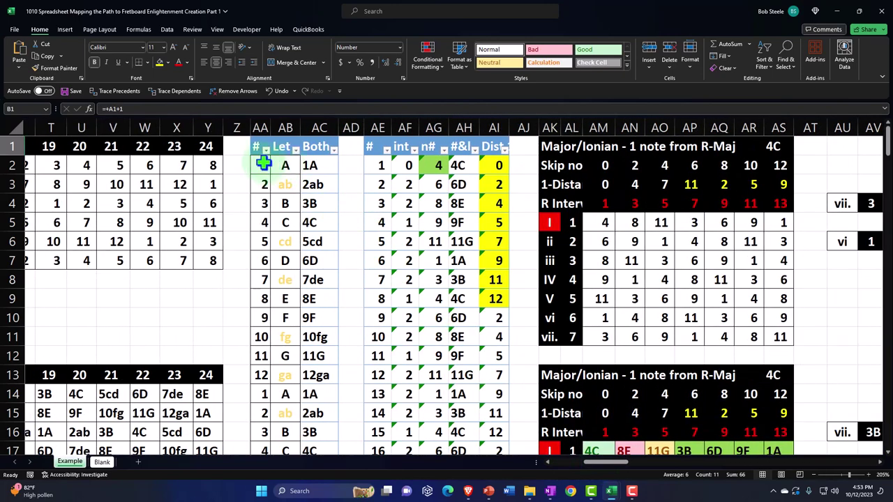
{"action": "left_click", "coordinate": [284, 164]}
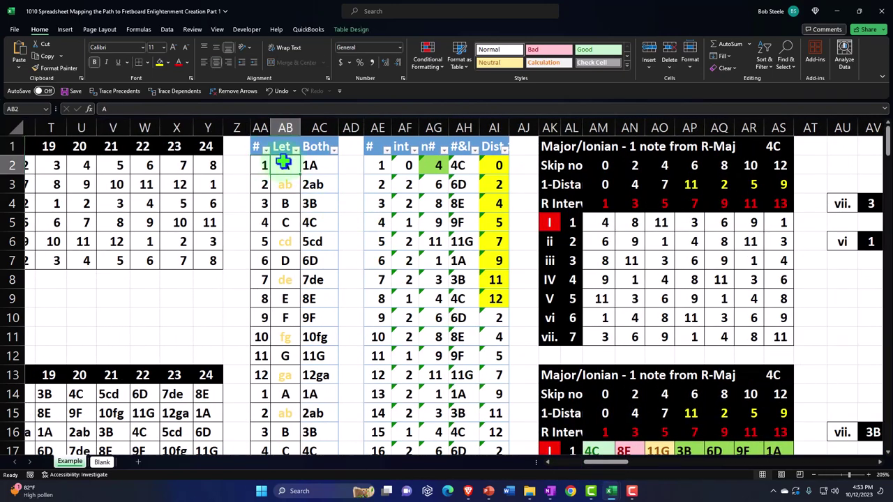
{"action": "left_click", "coordinate": [287, 182]}
{"action": "left_click", "coordinate": [314, 184]}
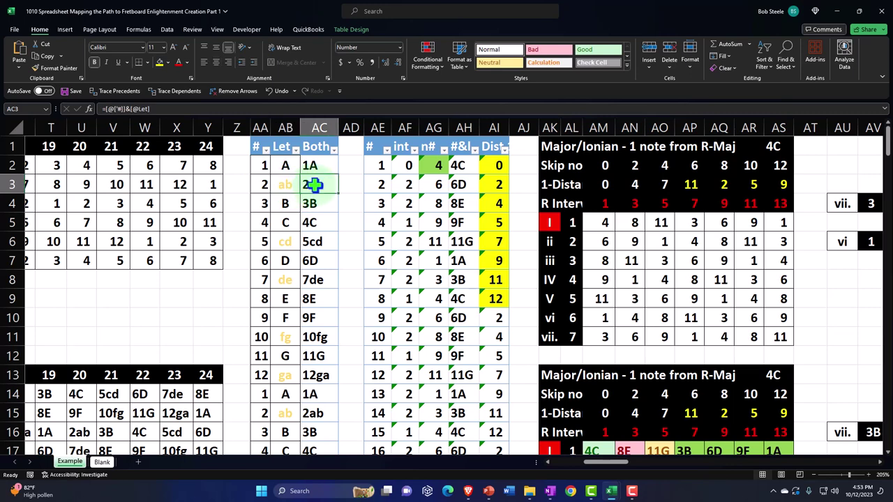
{"action": "double_click", "coordinate": [314, 184]}
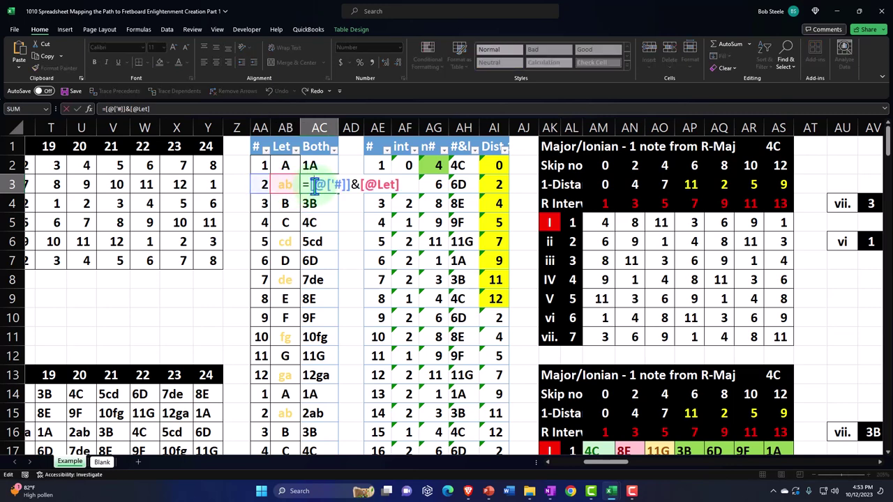
{"action": "key", "text": "Escape"}
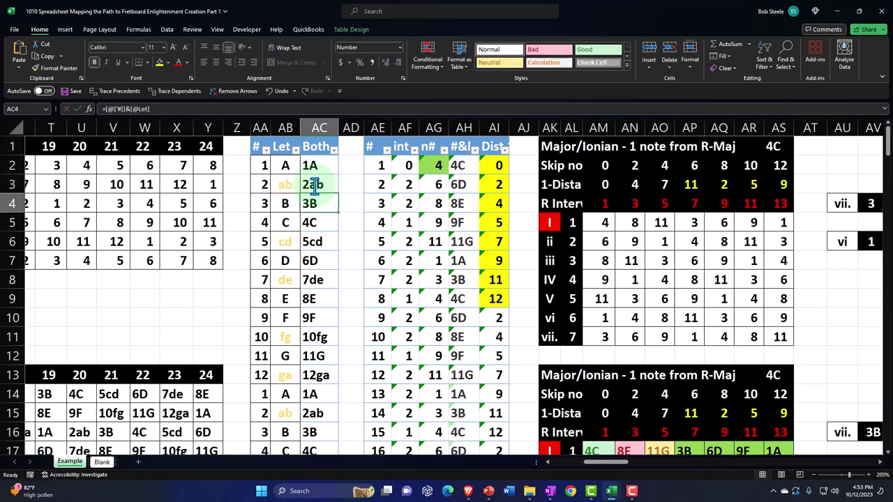
Check the interval entry in AF3 and review the n# formula in AG4 of the major scale table.
{"action": "left_click", "coordinate": [405, 185]}
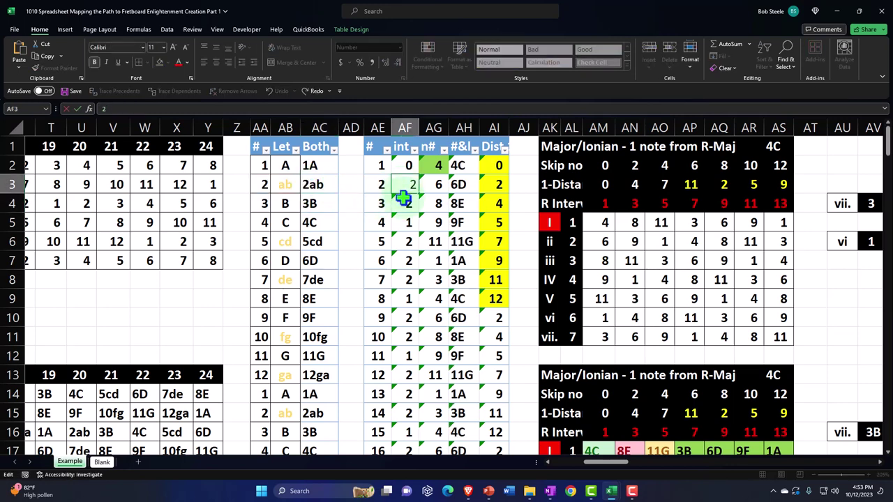
{"action": "double_click", "coordinate": [436, 202]}
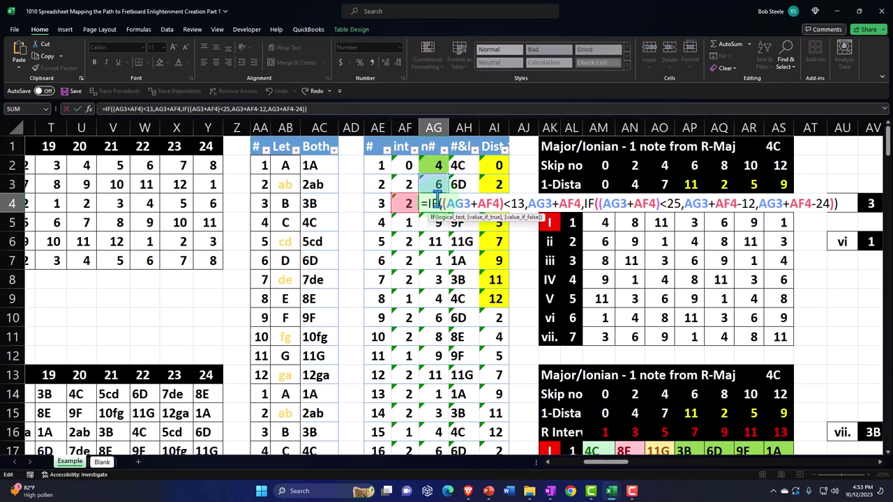
{"action": "left_click", "coordinate": [843, 203]}
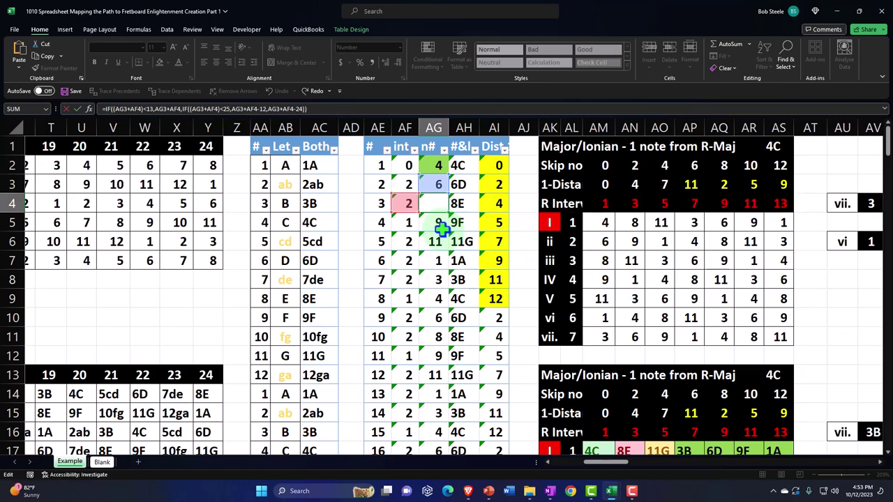
{"action": "key", "text": "Return"}
Inspect the Roman numeral formula in AK5 and the note lookup formula in AM5 of the Major/Ionian chord chart.
{"action": "left_click_drag", "start_coordinate": [601, 463], "coordinate": [622, 472]}
{"action": "left_click", "coordinate": [366, 221]}
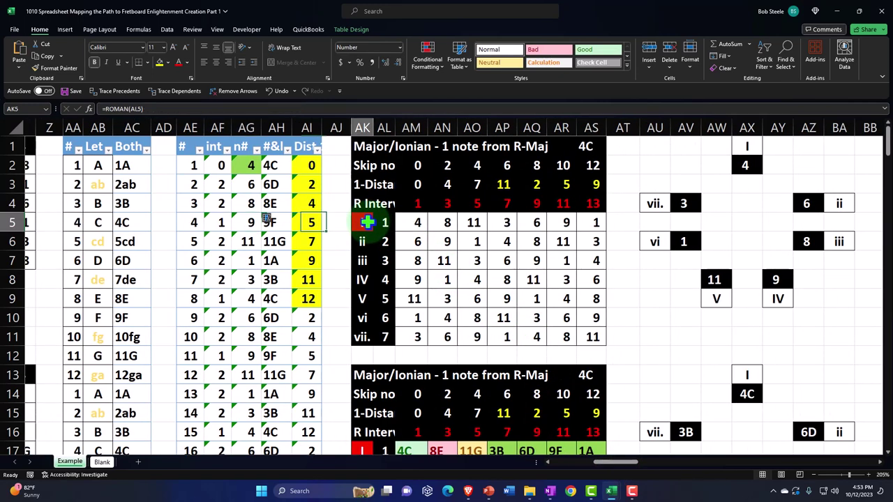
{"action": "double_click", "coordinate": [368, 222]}
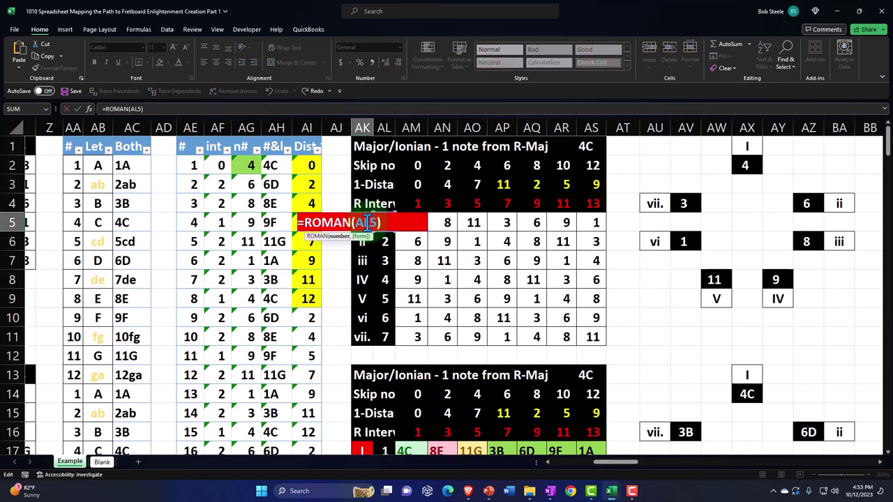
{"action": "key", "text": "Escape"}
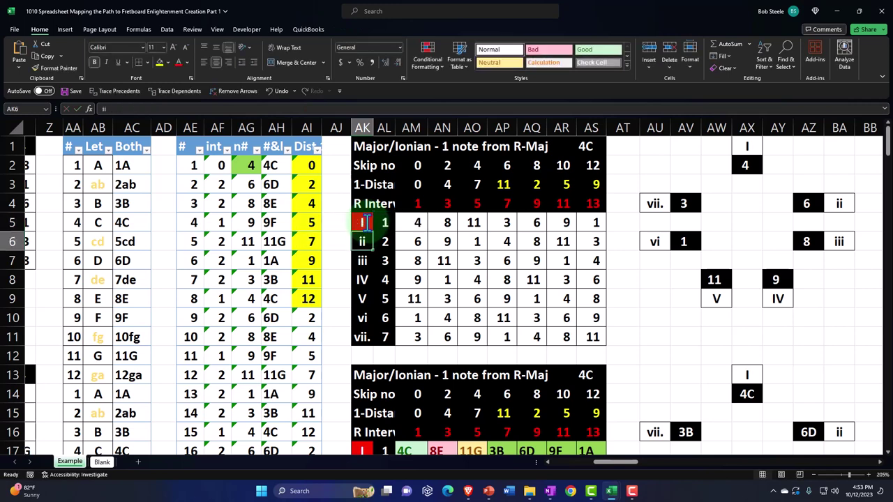
{"action": "left_click", "coordinate": [415, 221]}
{"action": "double_click", "coordinate": [416, 222]}
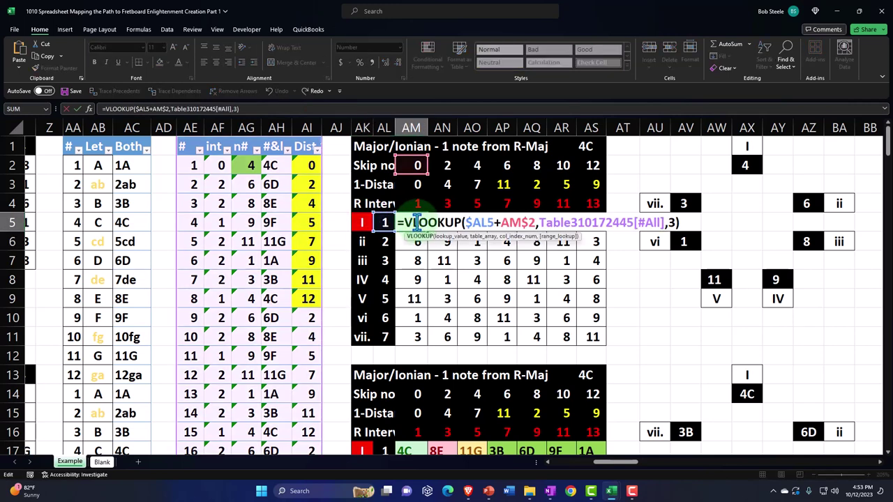
{"action": "key", "text": "Return"}
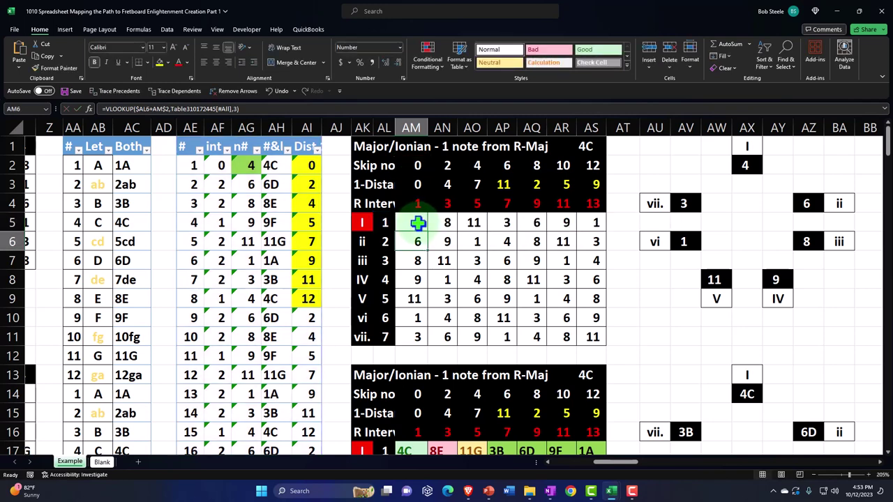
Review the 1-Distance formula in AN3 of the Major/Ionian chord chart.
{"action": "double_click", "coordinate": [451, 185]}
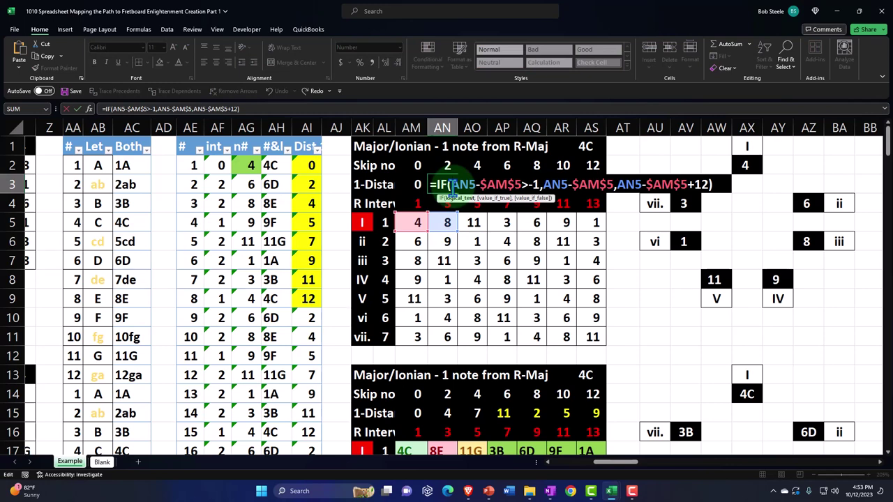
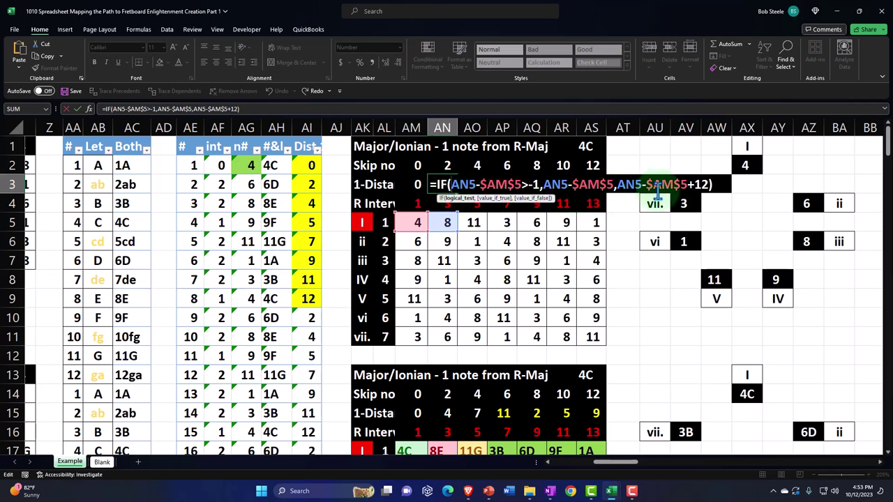
{"action": "left_click", "coordinate": [712, 184]}
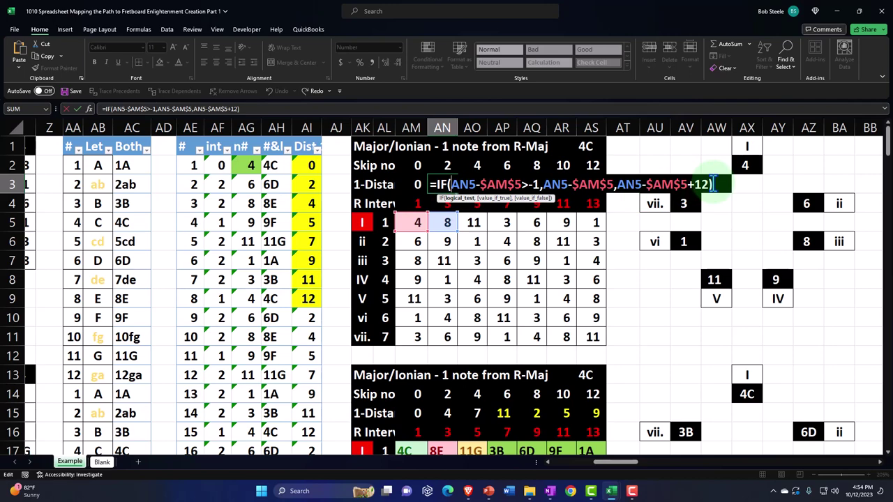
{"action": "key", "text": "Return"}
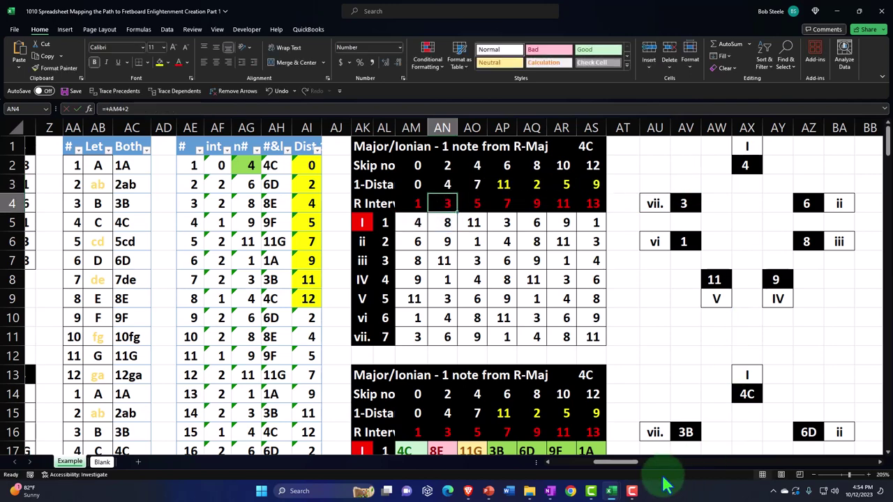
Inspect the Int formula in BD3 of the minor scale table and the Roman numeral formula in BI6 of the Minor/Aeolian chart.
{"action": "left_click_drag", "start_coordinate": [611, 462], "coordinate": [630, 462]}
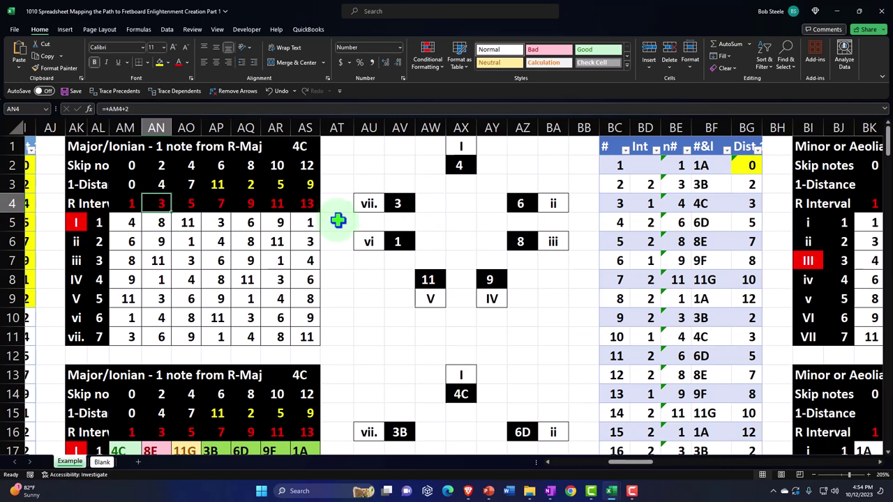
{"action": "left_click_drag", "start_coordinate": [631, 462], "coordinate": [655, 465]}
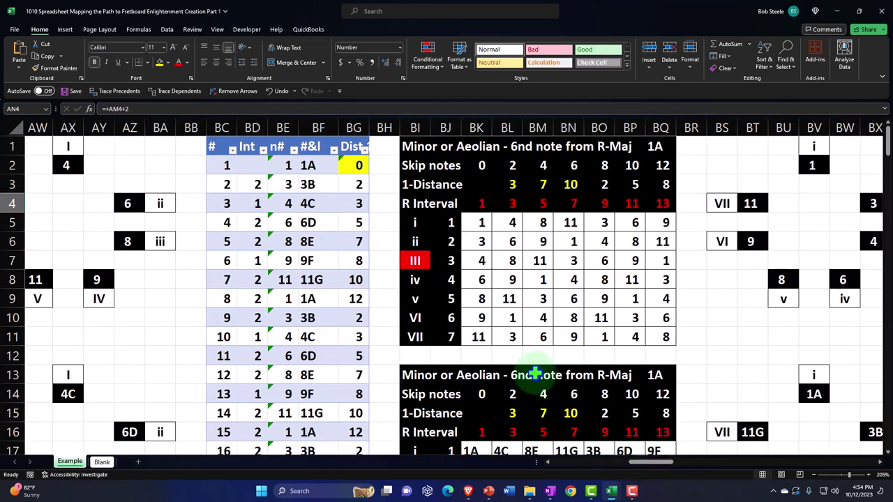
{"action": "double_click", "coordinate": [253, 184]}
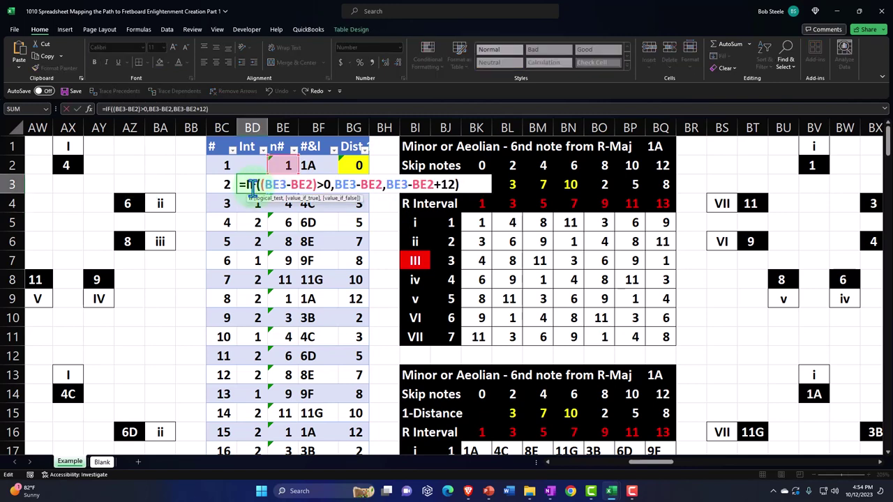
{"action": "key", "text": "Escape"}
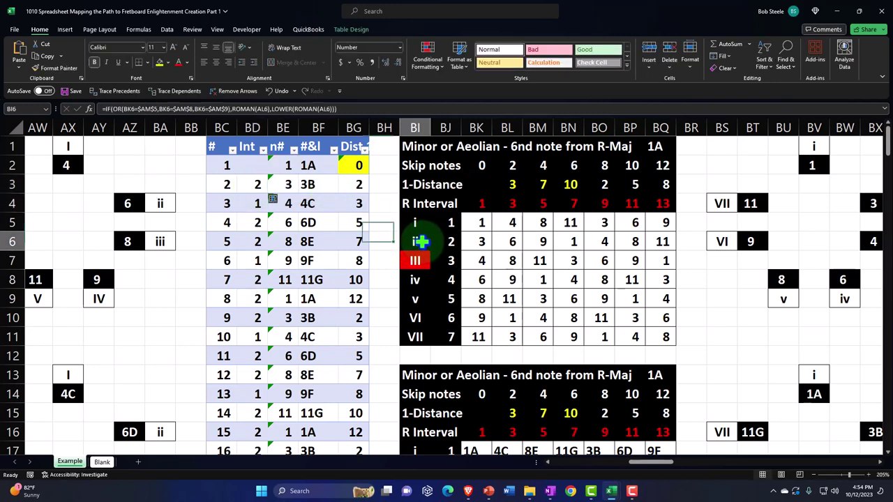
{"action": "double_click", "coordinate": [416, 242]}
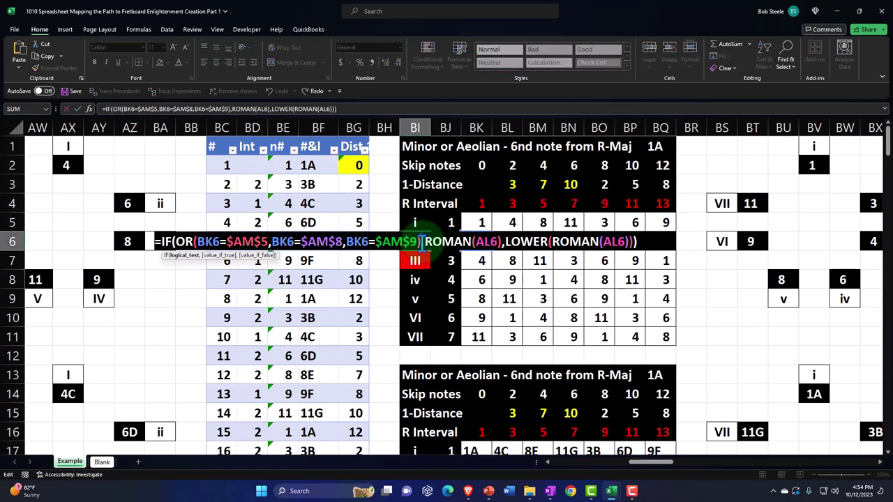
{"action": "left_click", "coordinate": [638, 241]}
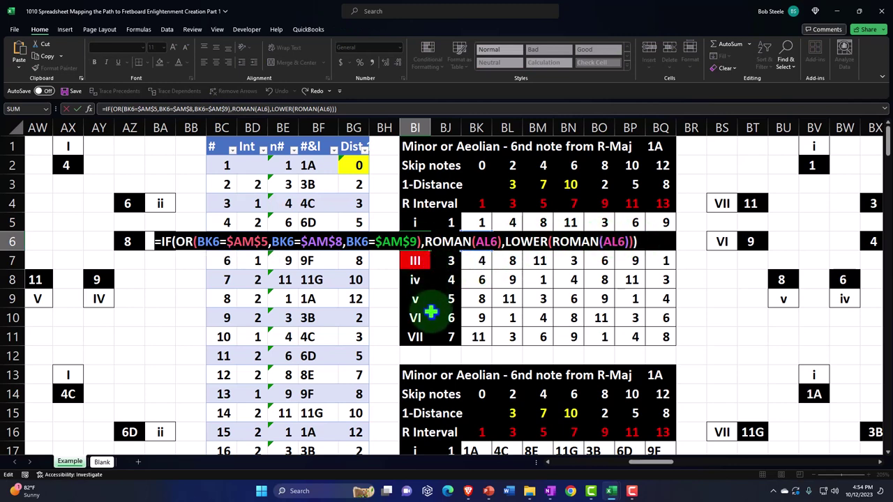
{"action": "key", "text": "Return"}
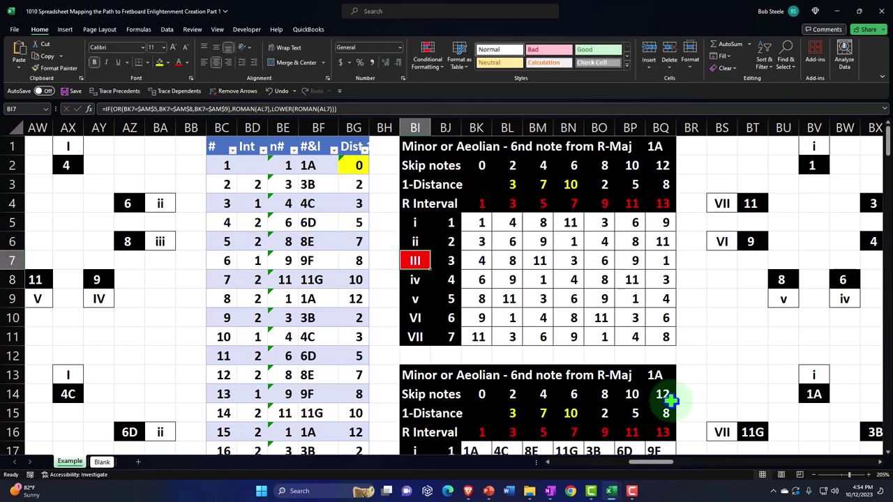
Return to the lettered fretboard in A13:Y19 and examine the lookup formulas in B14 and C14.
{"action": "left_click_drag", "start_coordinate": [666, 463], "coordinate": [577, 464]}
{"action": "left_click", "coordinate": [208, 318]}
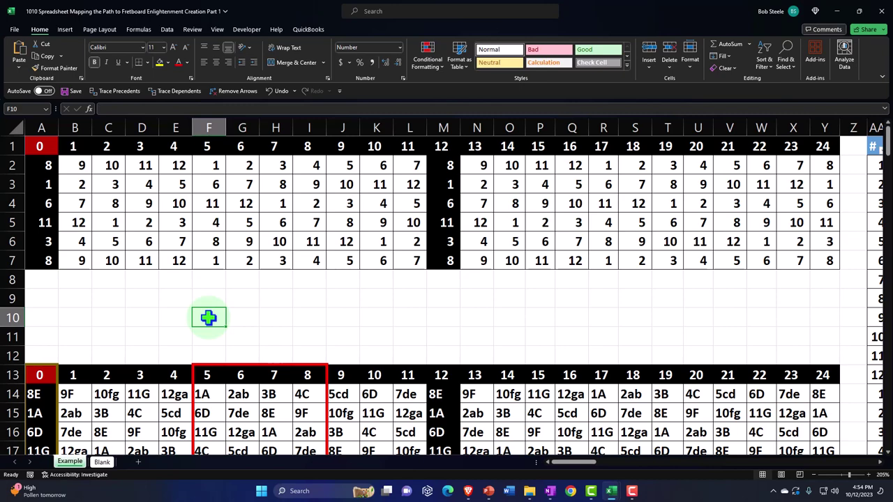
{"action": "scroll", "coordinate": [209, 316], "scroll_direction": "down", "scroll_amount": 2}
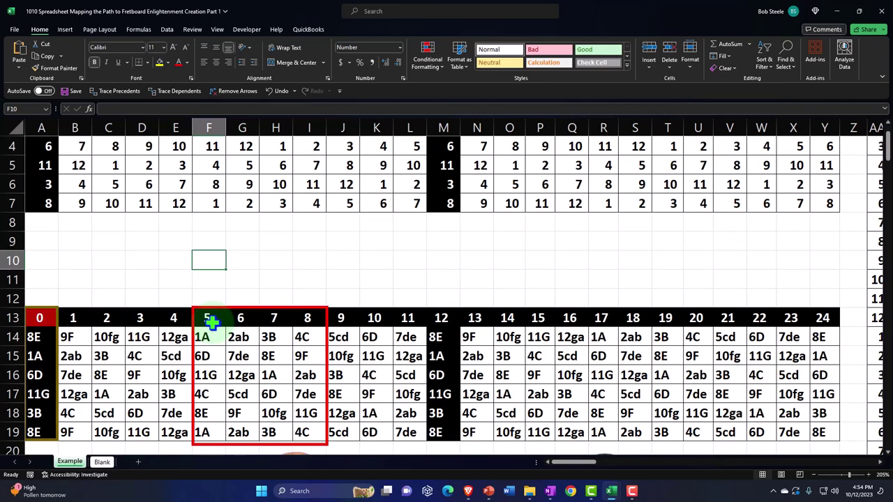
{"action": "scroll", "coordinate": [211, 321], "scroll_direction": "down", "scroll_amount": 1}
{"action": "left_click_drag", "start_coordinate": [41, 203], "coordinate": [825, 311]}
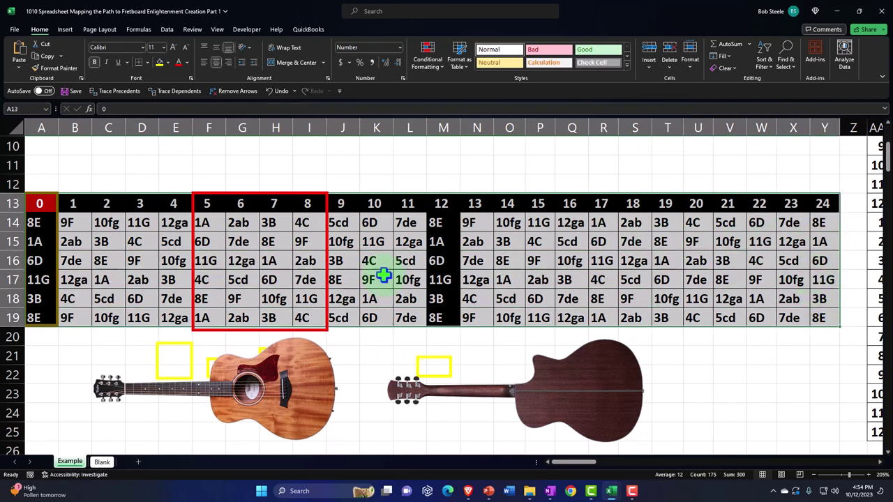
{"action": "left_click", "coordinate": [70, 222]}
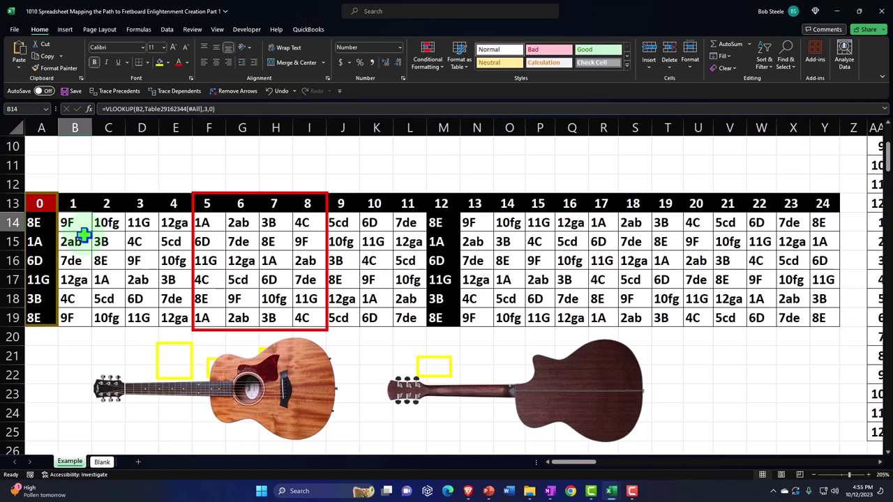
{"action": "key", "text": "Right"}
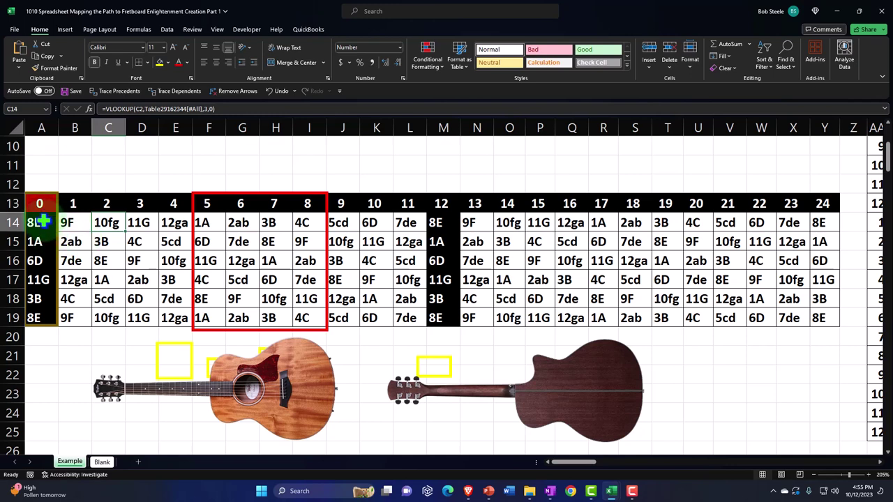
Review the open-string lookup formulas down the fret 0 column of the lettered fretboard, from A14 to A19.
{"action": "left_click", "coordinate": [43, 222]}
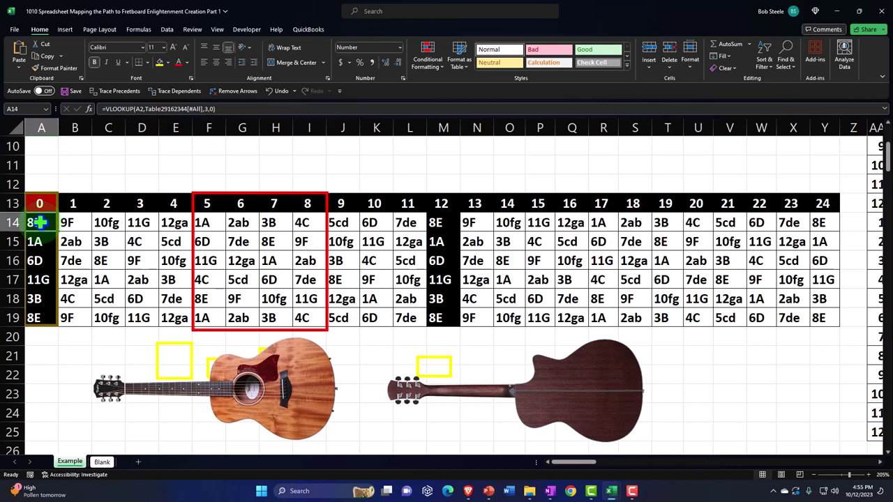
{"action": "key", "text": "Down"}
{"action": "key", "text": "Down"}
{"action": "key", "text": "Down"}
{"action": "key", "text": "Down"}
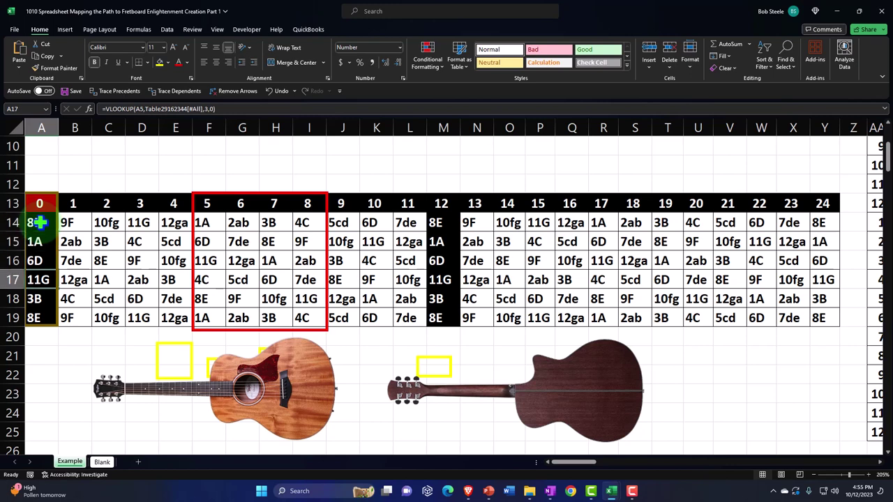
{"action": "key", "text": "Down"}
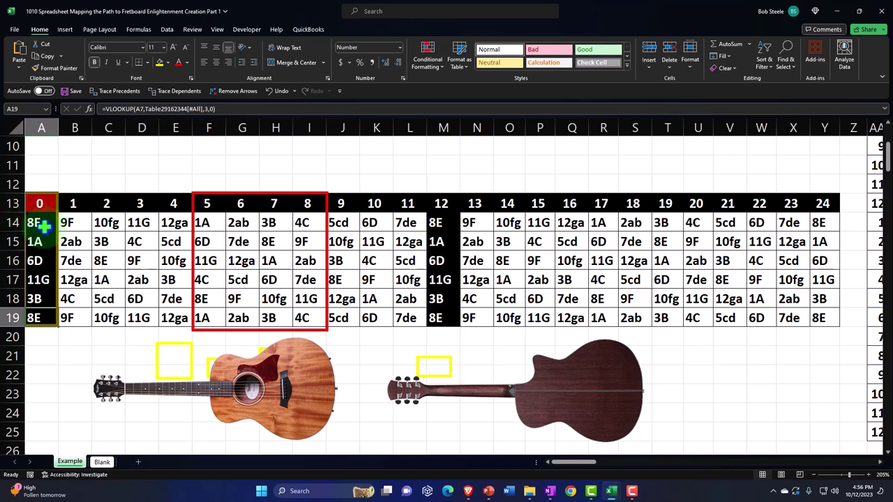
Try the front-view and back-view guitar pictures over the lettered fretboard for comparison, returning each to below the grid.
{"action": "left_click", "coordinate": [265, 385]}
{"action": "left_click_drag", "start_coordinate": [265, 385], "coordinate": [424, 240]}
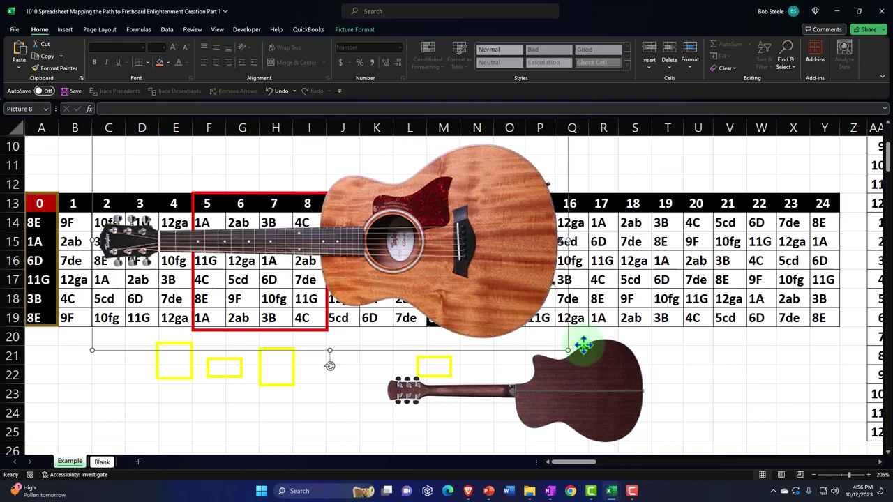
{"action": "left_click_drag", "start_coordinate": [569, 351], "coordinate": [309, 400]}
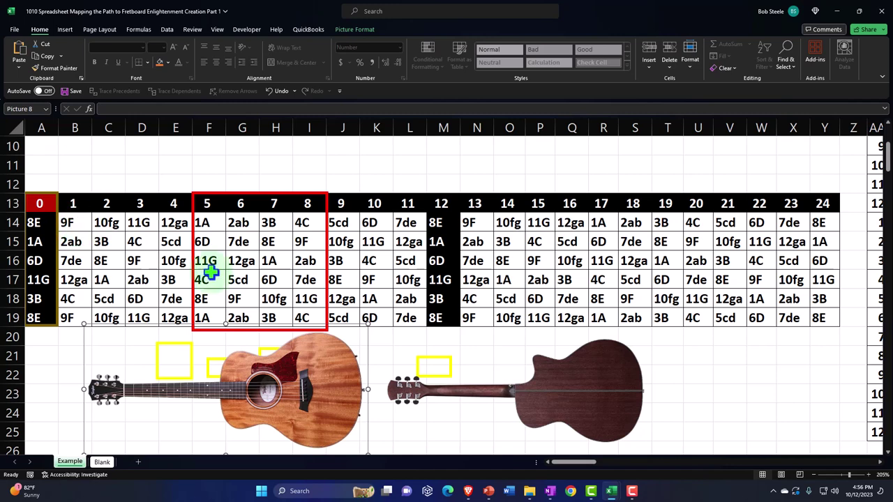
{"action": "left_click_drag", "start_coordinate": [579, 389], "coordinate": [466, 253]}
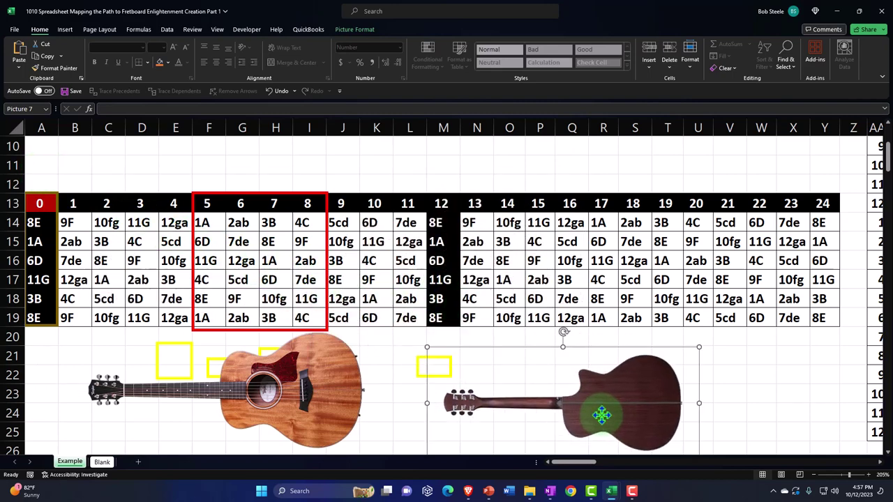
Delete both guitar pictures below the lettered fretboard.
{"action": "key", "text": "Delete"}
{"action": "left_click", "coordinate": [353, 409]}
{"action": "key", "text": "Delete"}
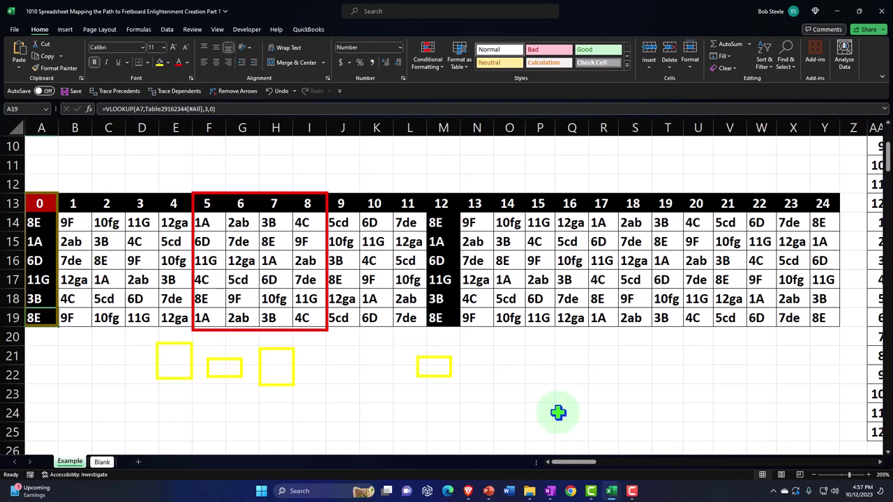
Compare the fret 0 notes in A14:A19 with the fret 12 notes in M14:M19 and the fret 24 column.
{"action": "left_click", "coordinate": [441, 203]}
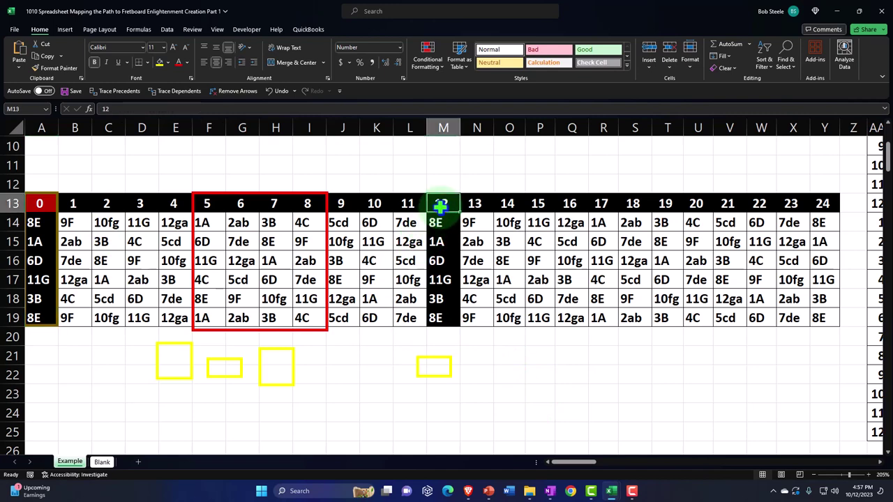
{"action": "left_click_drag", "start_coordinate": [42, 221], "coordinate": [37, 317]}
{"action": "left_click_drag", "start_coordinate": [436, 223], "coordinate": [450, 318]}
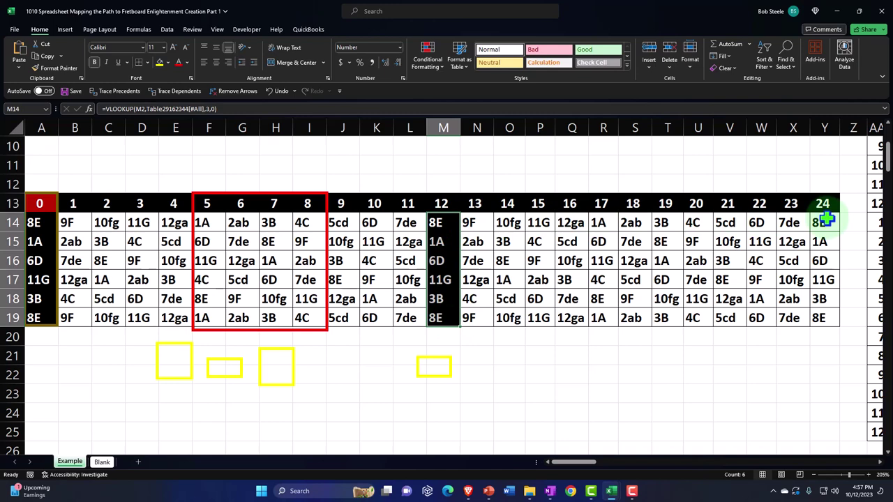
{"action": "left_click", "coordinate": [823, 204]}
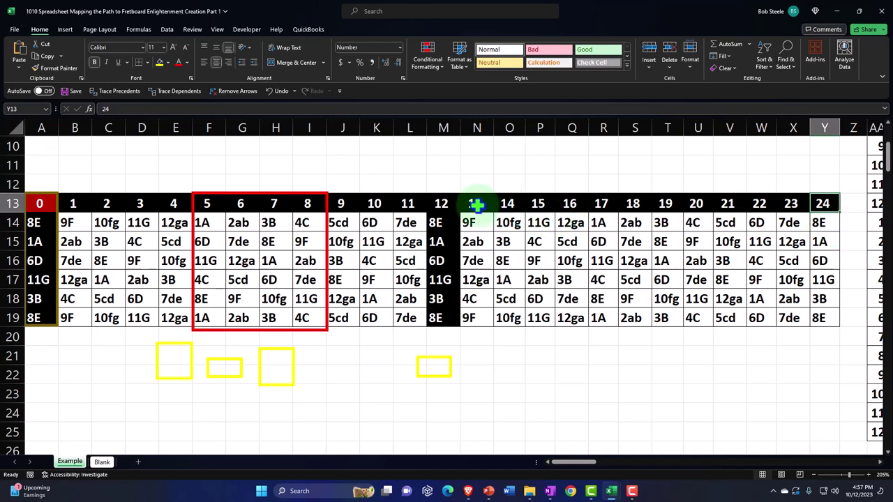
{"action": "left_click", "coordinate": [439, 202]}
{"action": "left_click", "coordinate": [823, 203]}
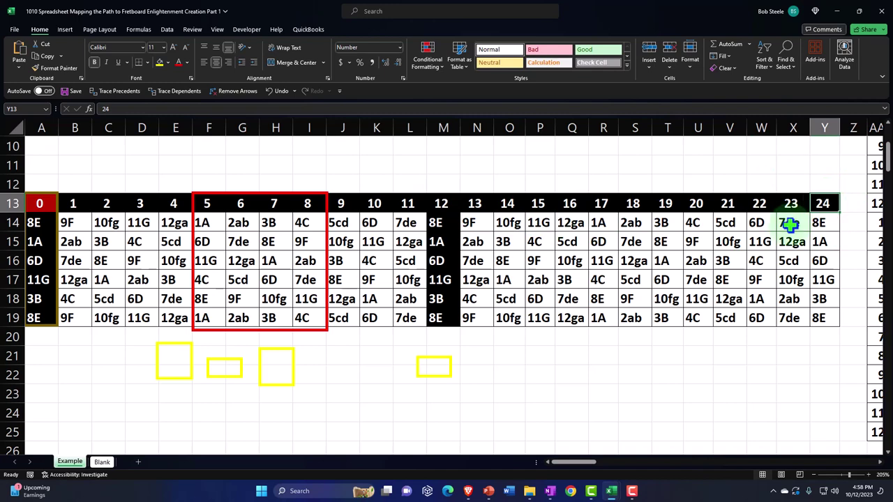
Move the yellow rectangle under column M to below column J, and hide columns M through Y.
{"action": "left_click", "coordinate": [452, 363]}
{"action": "left_click_drag", "start_coordinate": [452, 363], "coordinate": [354, 366]}
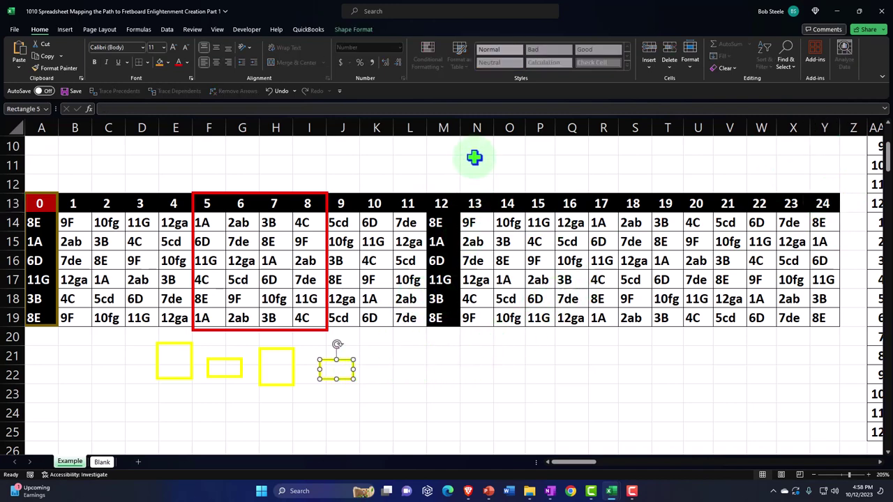
{"action": "left_click", "coordinate": [447, 126]}
{"action": "left_click_drag", "start_coordinate": [443, 125], "coordinate": [821, 127]}
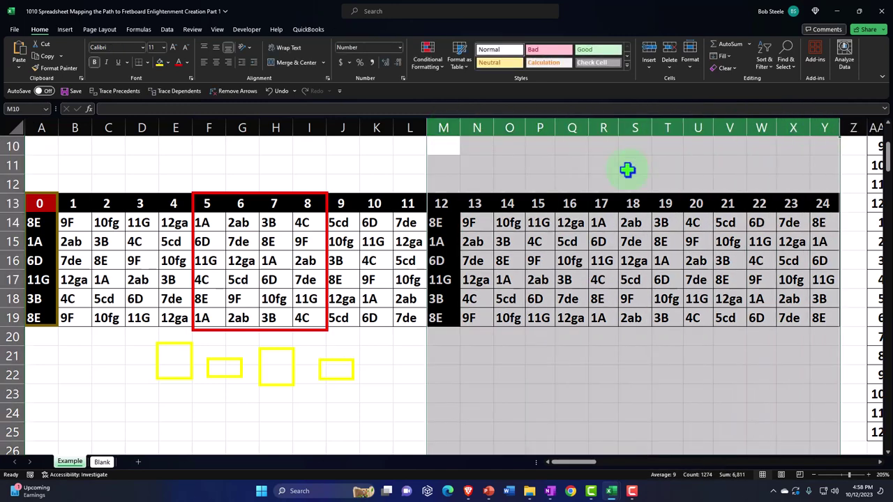
{"action": "right_click", "coordinate": [557, 165]}
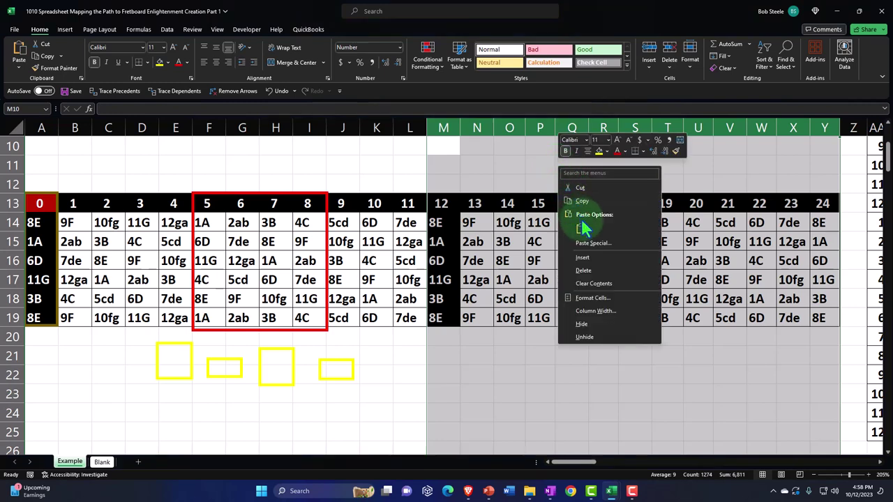
{"action": "left_click", "coordinate": [584, 324]}
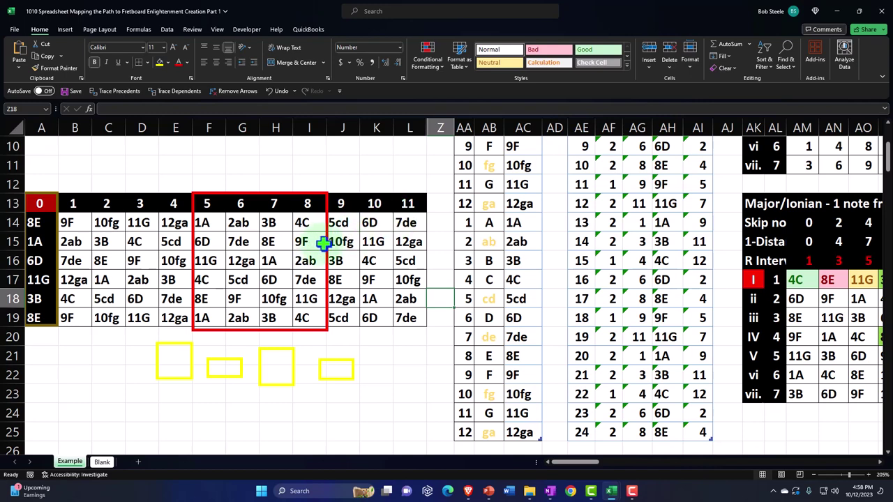
Shift the red position box to frets 4–7 on the lettered fretboard and return it to frets 5–8.
{"action": "left_click_drag", "start_coordinate": [325, 242], "coordinate": [291, 242]}
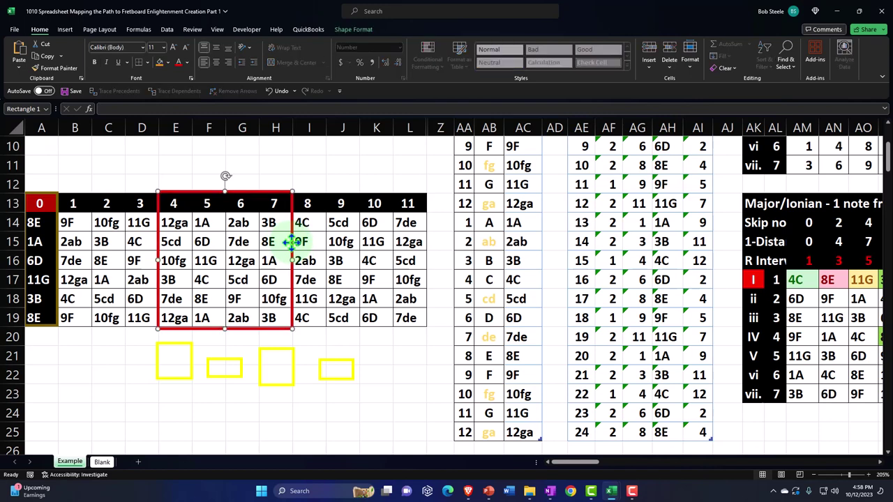
{"action": "left_click_drag", "start_coordinate": [292, 242], "coordinate": [320, 240]}
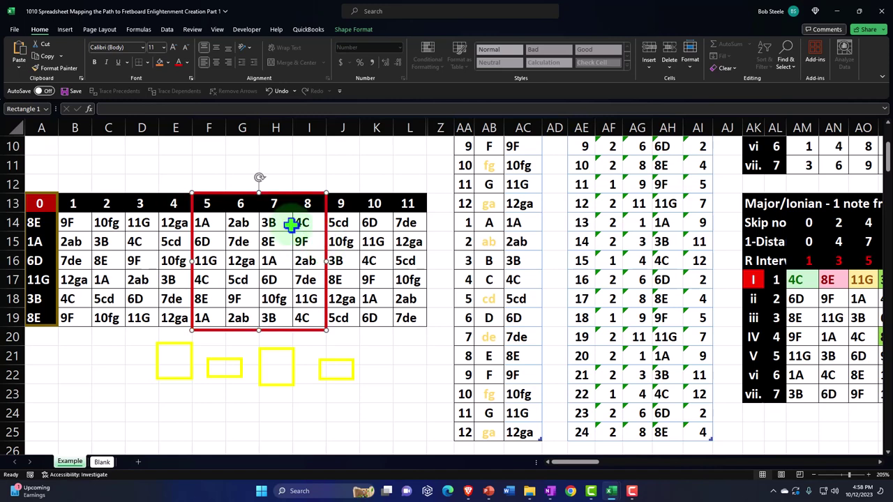
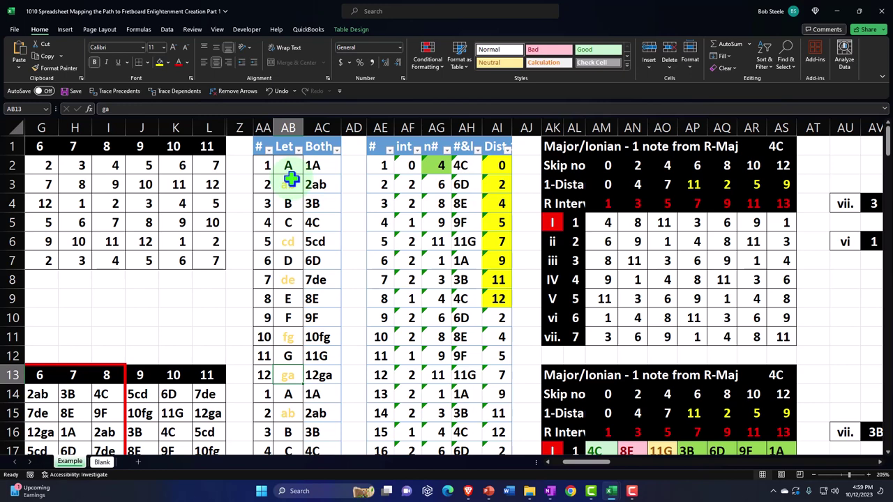
Compare scale degree 1 in AL5 of the Major/Ionian chart with the letters A and B in the note table's Let column.
{"action": "left_click", "coordinate": [575, 222]}
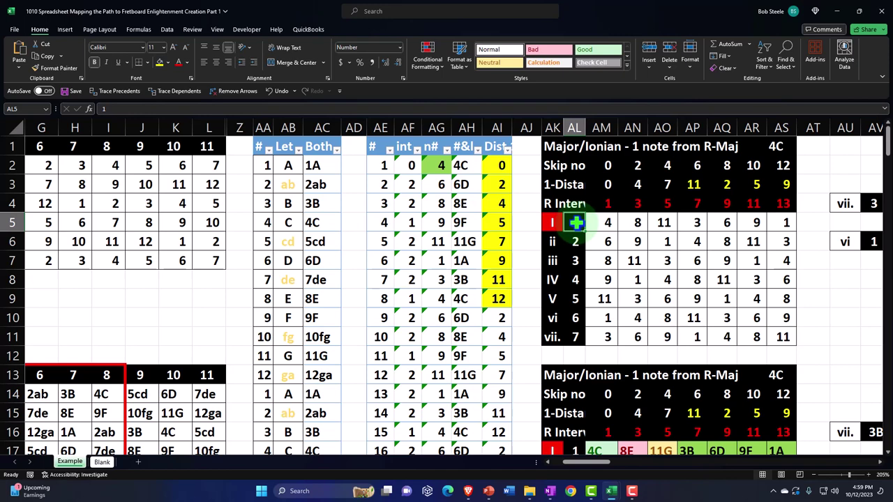
{"action": "left_click", "coordinate": [288, 170]}
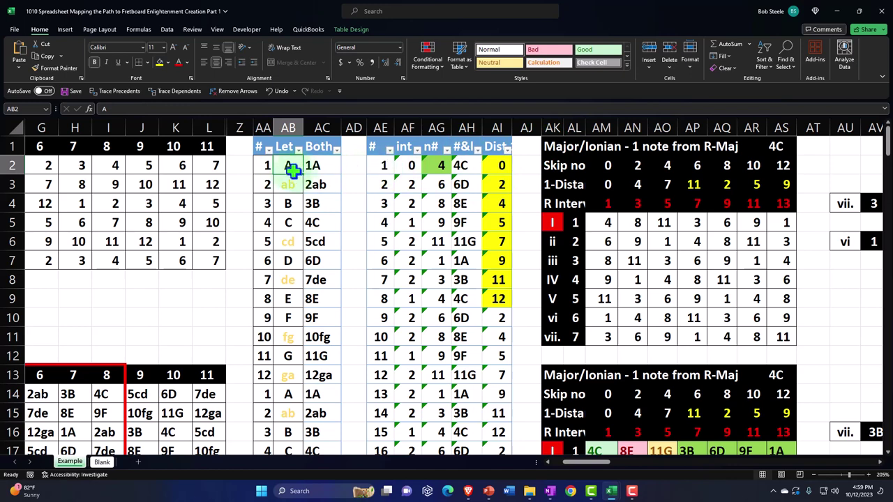
{"action": "left_click", "coordinate": [287, 202]}
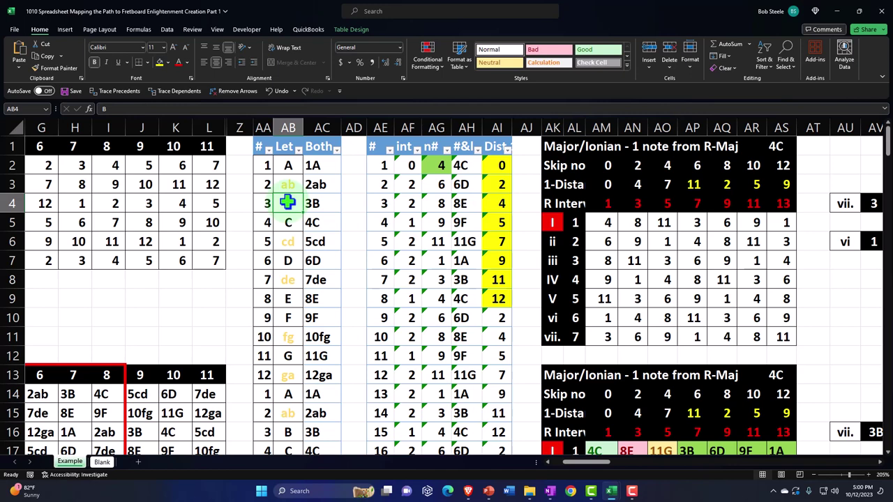
{"action": "left_click", "coordinate": [290, 166]}
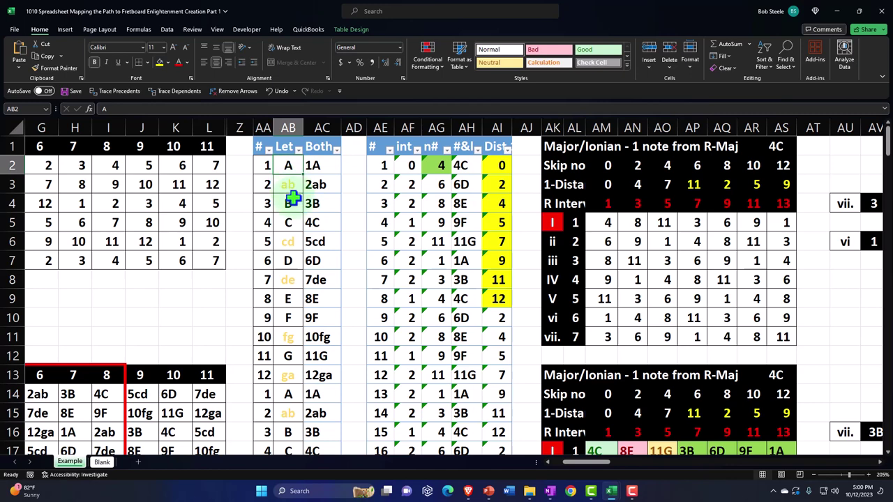
Trace the natural notes upward through the note table's Let column, from G in AB12 to A in AB2.
{"action": "left_click", "coordinate": [290, 357]}
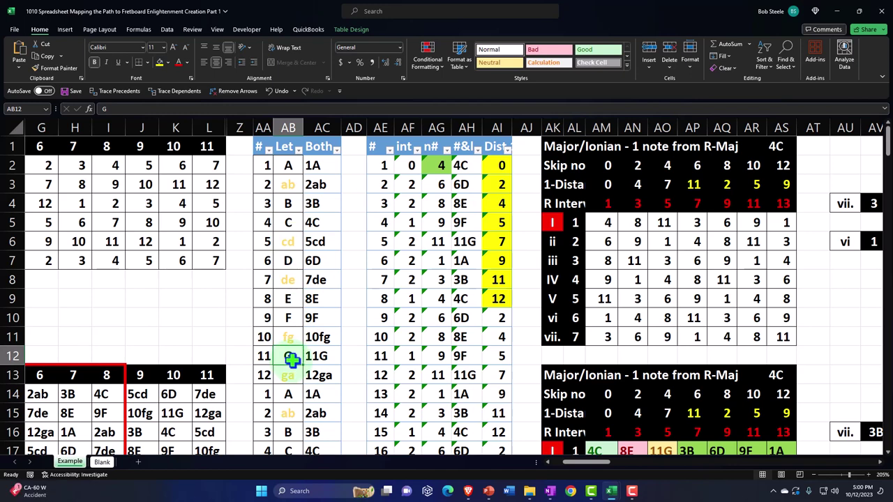
{"action": "left_click", "coordinate": [287, 319]}
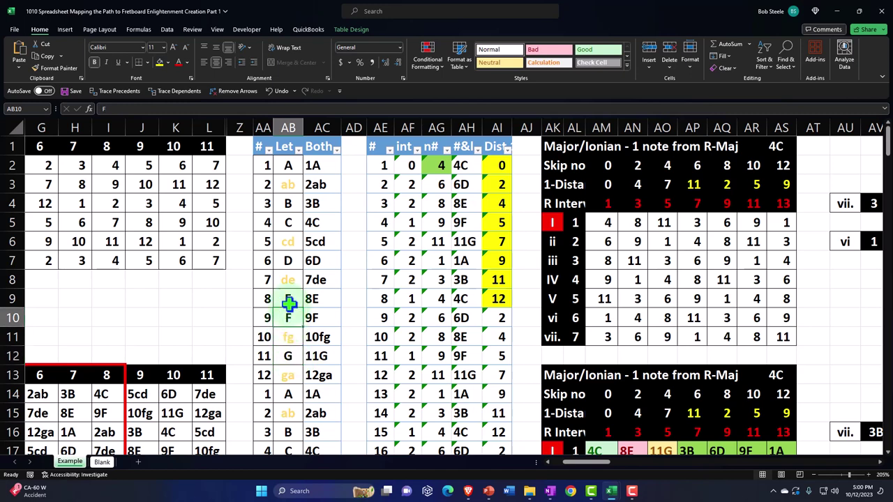
{"action": "left_click", "coordinate": [288, 298]}
{"action": "left_click", "coordinate": [288, 260]}
{"action": "left_click", "coordinate": [289, 222]}
{"action": "left_click", "coordinate": [289, 203]}
{"action": "left_click", "coordinate": [290, 165]}
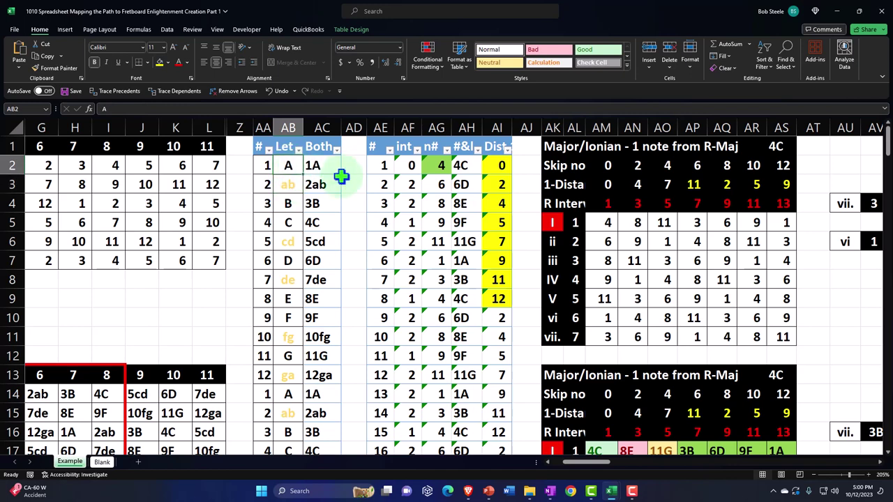
Read down the note table's Let column from AB3 to AB11, including the in-between notes such as cd, de and fg.
{"action": "key", "text": "Down"}
{"action": "key", "text": "Down"}
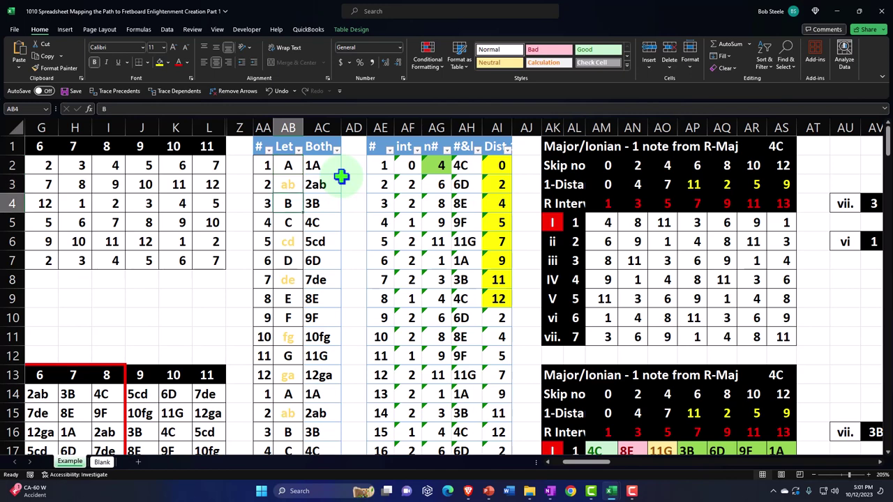
{"action": "key", "text": "Down"}
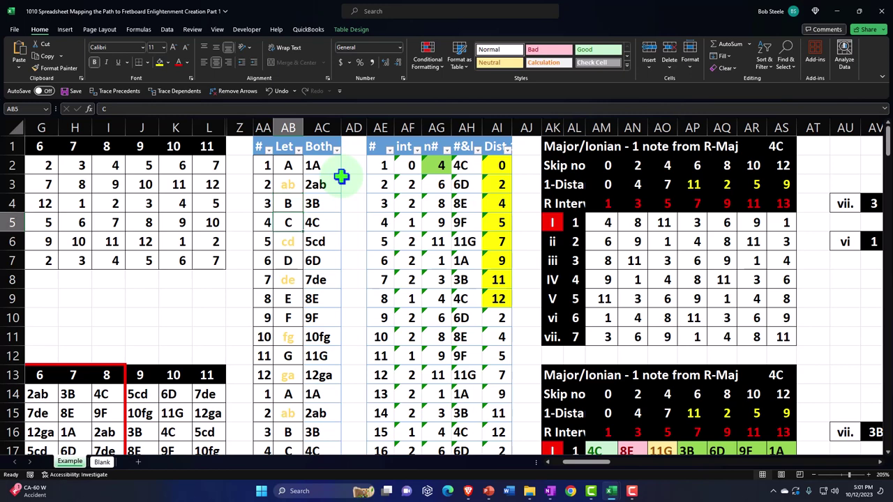
{"action": "key", "text": "Down"}
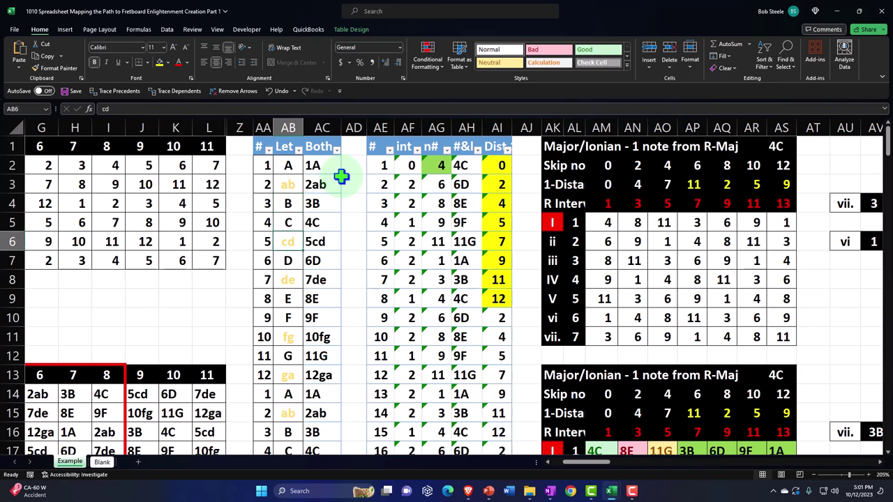
{"action": "key", "text": "Down"}
{"action": "key", "text": "Down"}
{"action": "key", "text": "Down"}
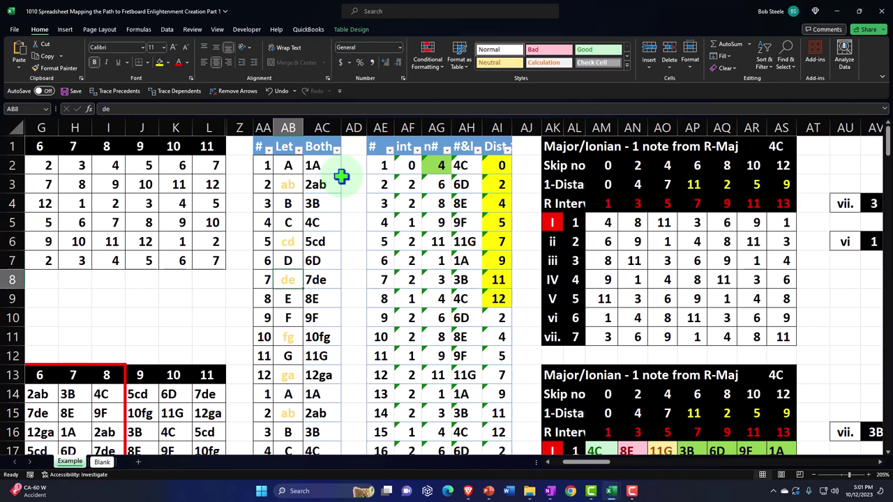
{"action": "key", "text": "Down"}
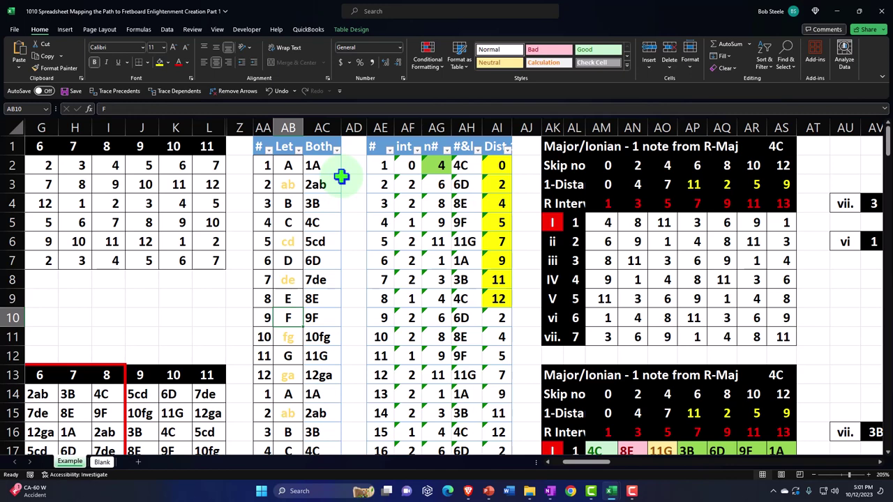
{"action": "key", "text": "Down"}
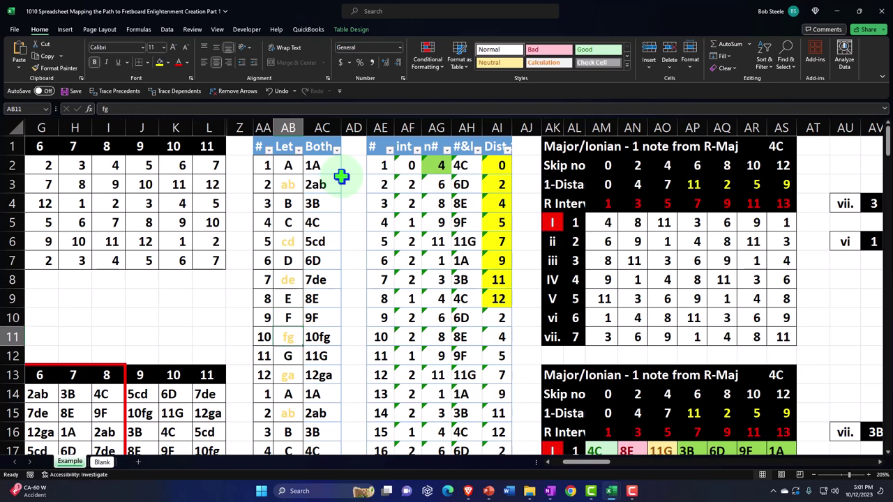
Read back up the note table's Let column from G in AB12 to cd in AB6.
{"action": "left_click", "coordinate": [282, 356]}
{"action": "key", "text": "Up"}
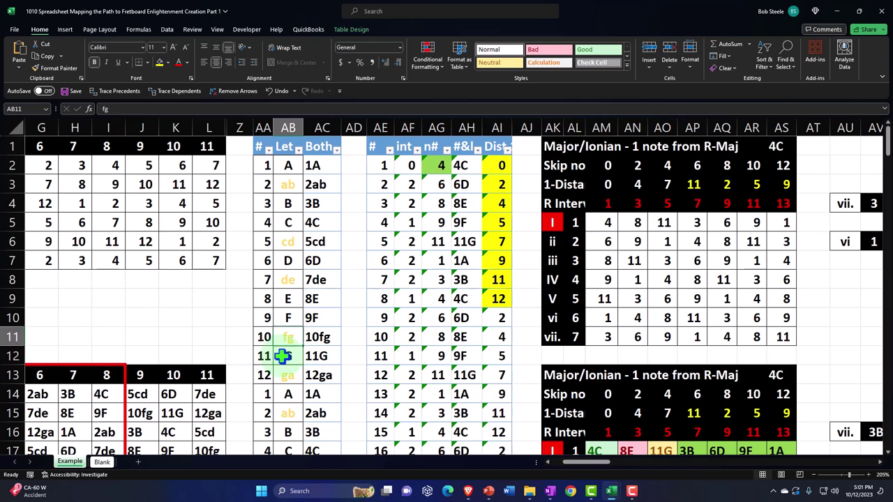
{"action": "key", "text": "Up"}
{"action": "key", "text": "Up"}
{"action": "key", "text": "Up"}
{"action": "key", "text": "Up"}
{"action": "key", "text": "Up"}
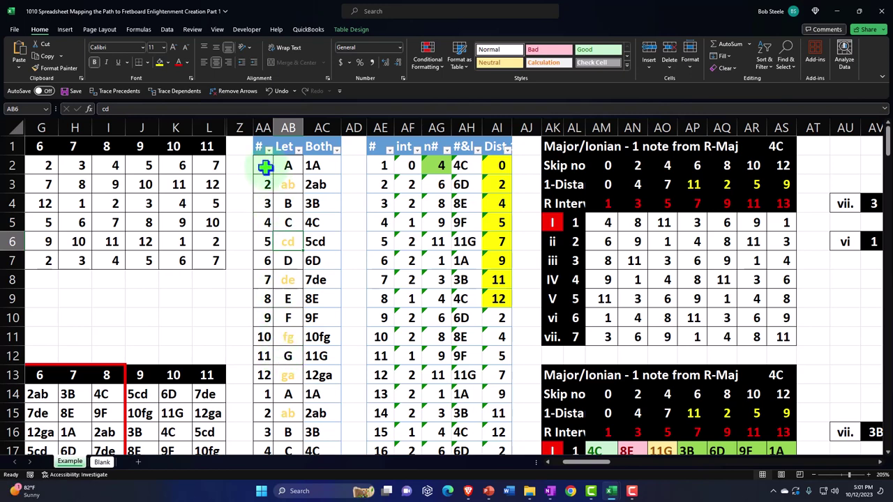
Read down the note table's # column from 1 in AA2 to 9 in AA10 alongside the letter names.
{"action": "left_click", "coordinate": [265, 166]}
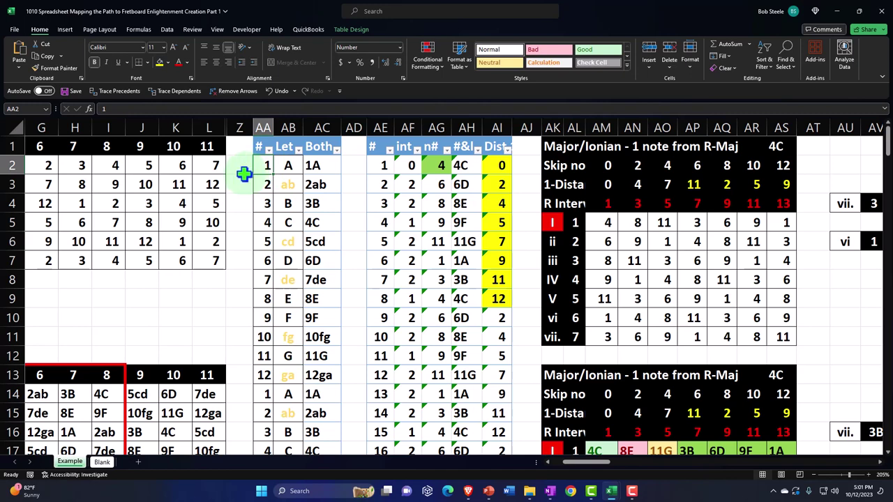
{"action": "key", "text": "Down"}
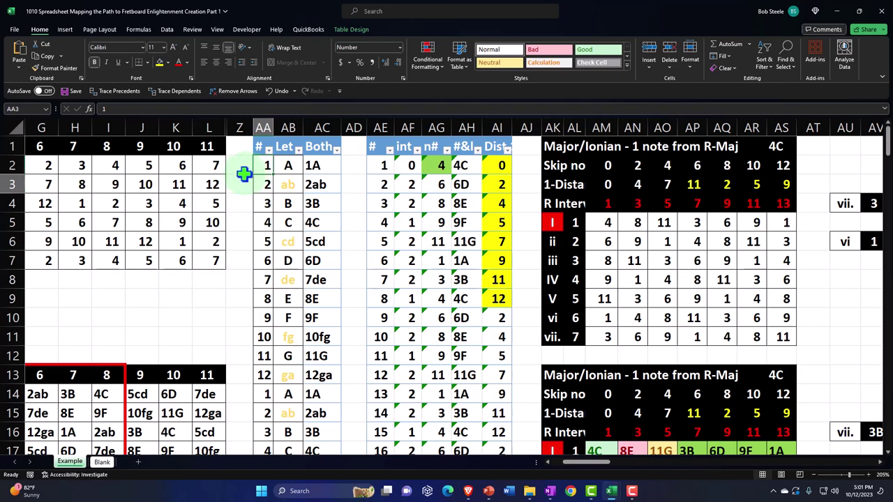
{"action": "key", "text": "Down"}
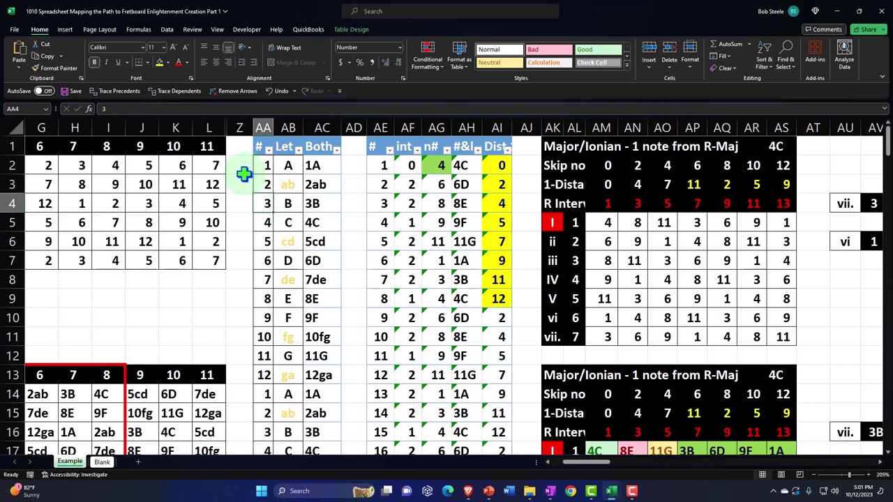
{"action": "key", "text": "Down"}
{"action": "key", "text": "Down"}
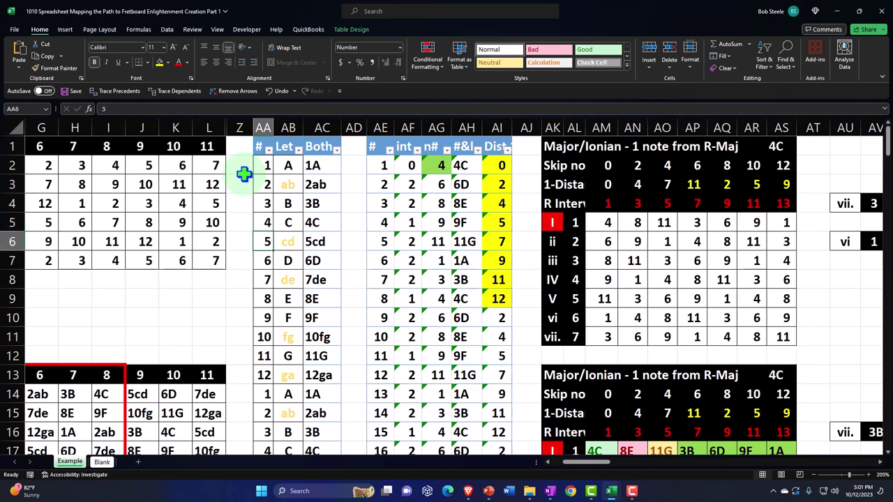
{"action": "key", "text": "Down"}
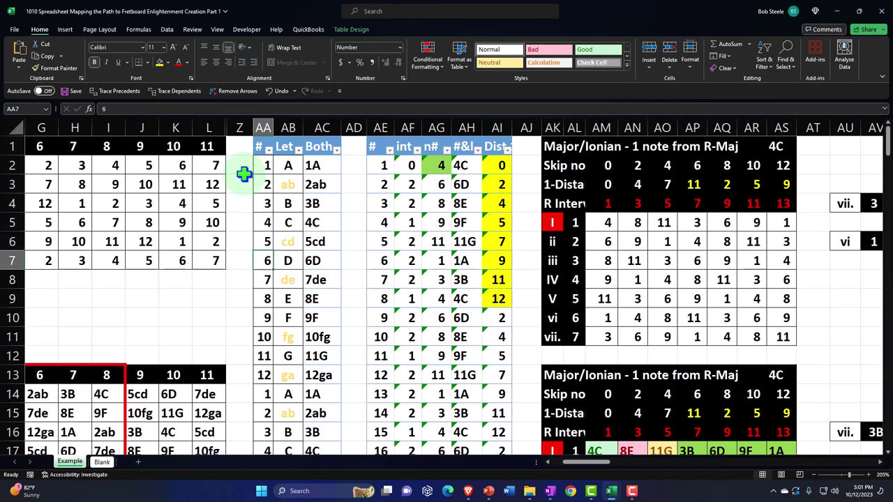
{"action": "key", "text": "Down"}
{"action": "key", "text": "Down"}
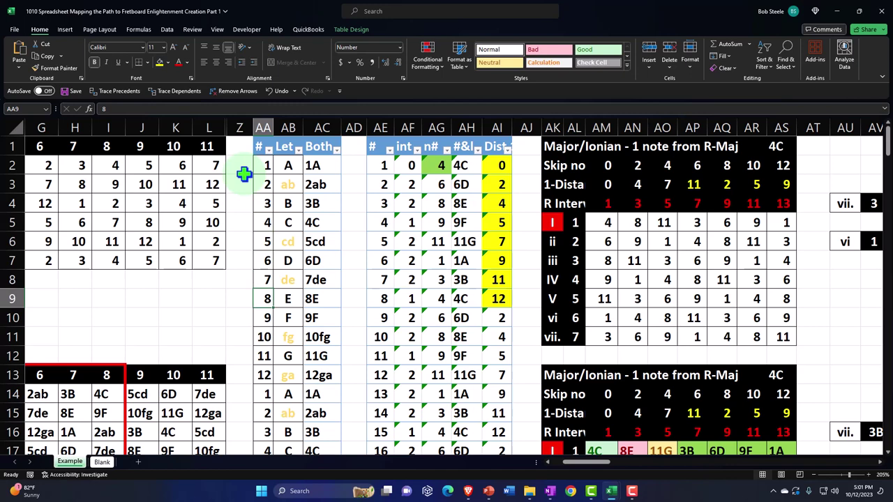
{"action": "key", "text": "Down"}
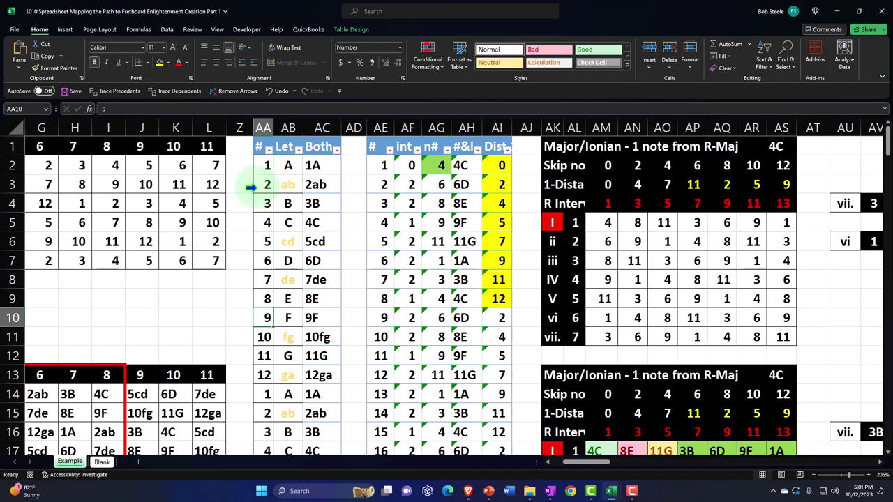
Check numbers 12 to 10 upward from AA13, and select the note table's full 1–12 number range AA2:AA13.
{"action": "left_click", "coordinate": [265, 371]}
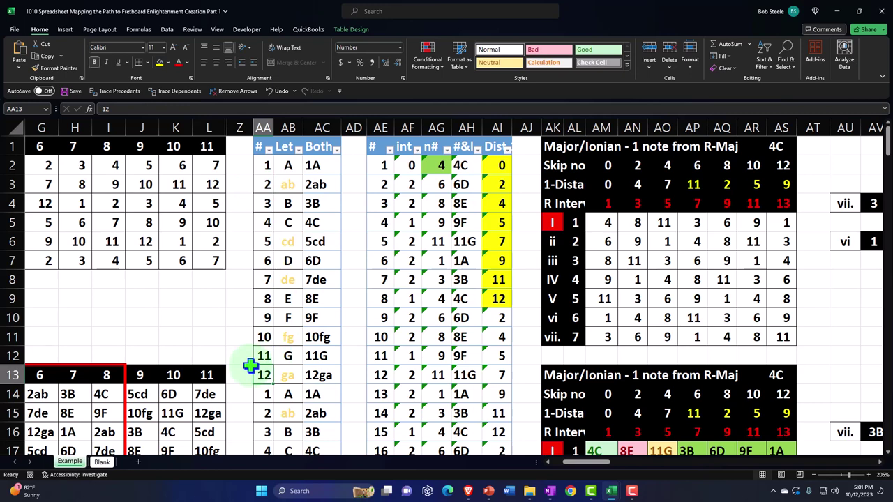
{"action": "key", "text": "Up"}
{"action": "key", "text": "Up"}
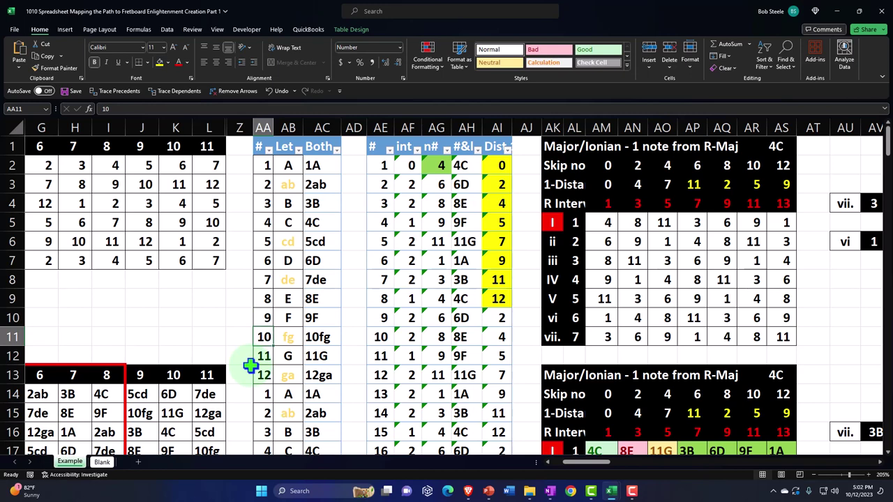
{"action": "left_click_drag", "start_coordinate": [261, 168], "coordinate": [264, 373]}
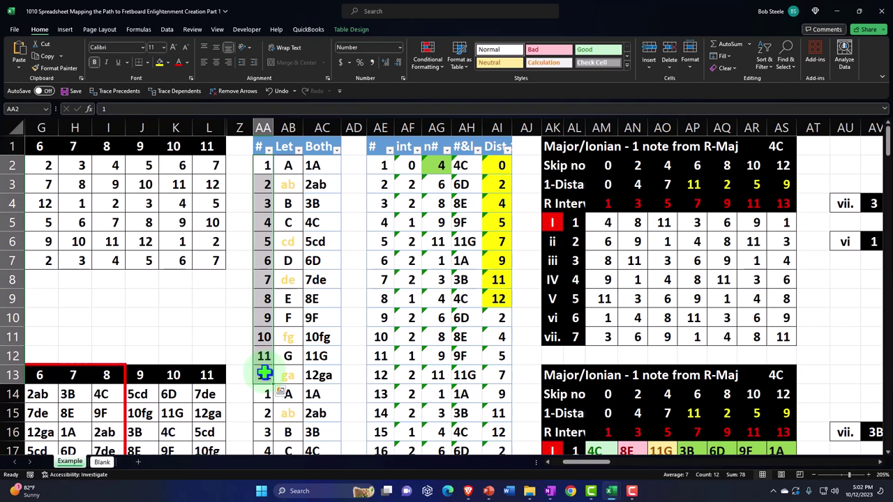
Inspect the Both column's formula in AC2 that joins the note's number and letter, leaving it unchanged.
{"action": "key", "text": "Down"}
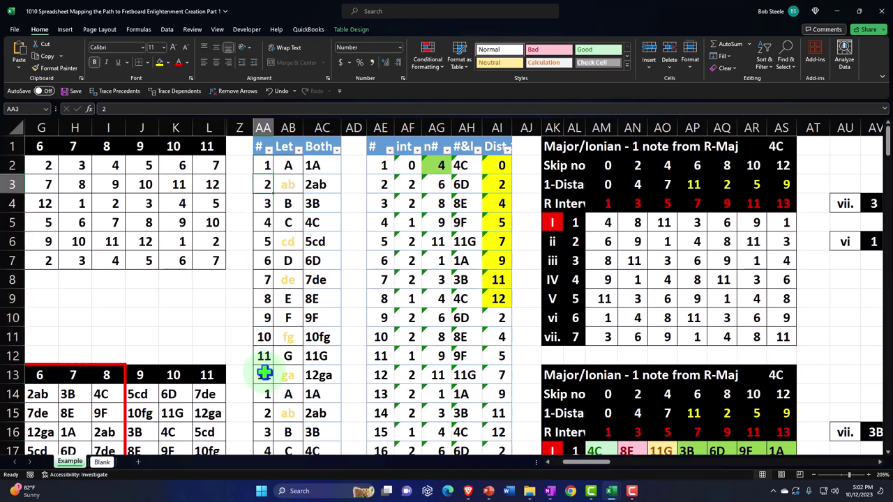
{"action": "left_click", "coordinate": [288, 165]}
{"action": "left_click", "coordinate": [263, 165]}
{"action": "double_click", "coordinate": [318, 165]}
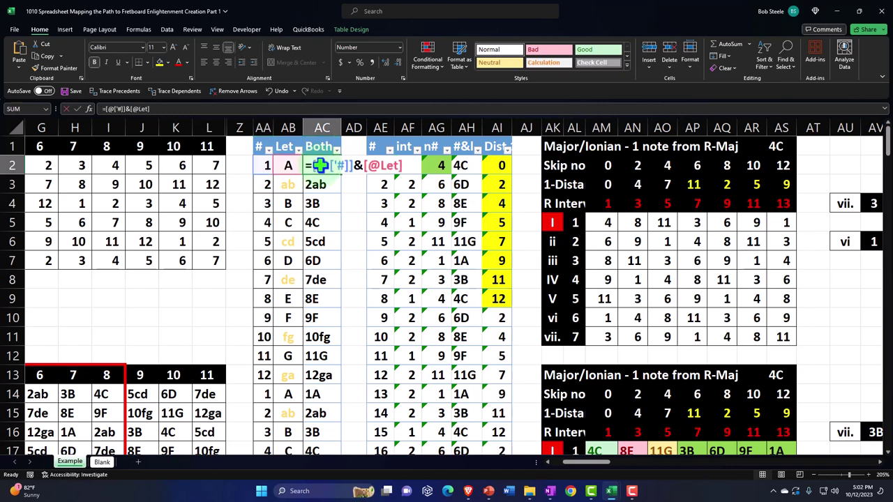
{"action": "key", "text": "Return"}
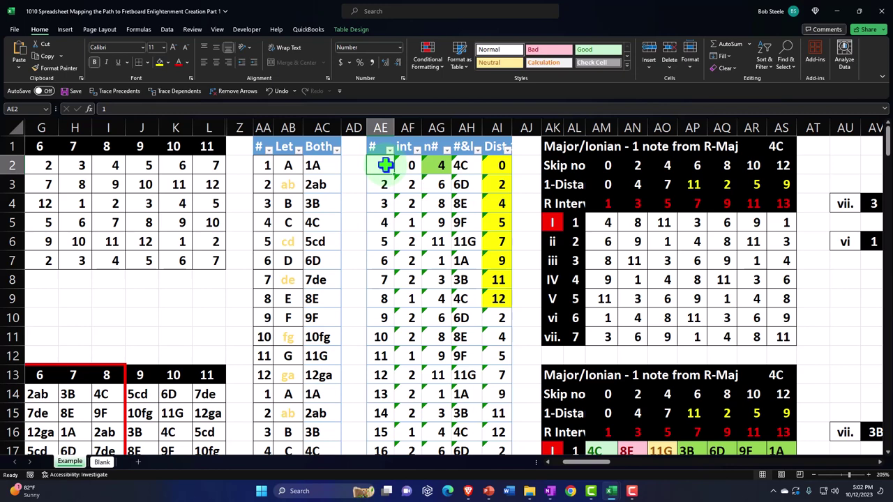
Examine the first row of the scale table, from the # entry in AE2 through the root note number in AG2 and its neighbouring columns.
{"action": "double_click", "coordinate": [385, 165]}
{"action": "key", "text": "Return"}
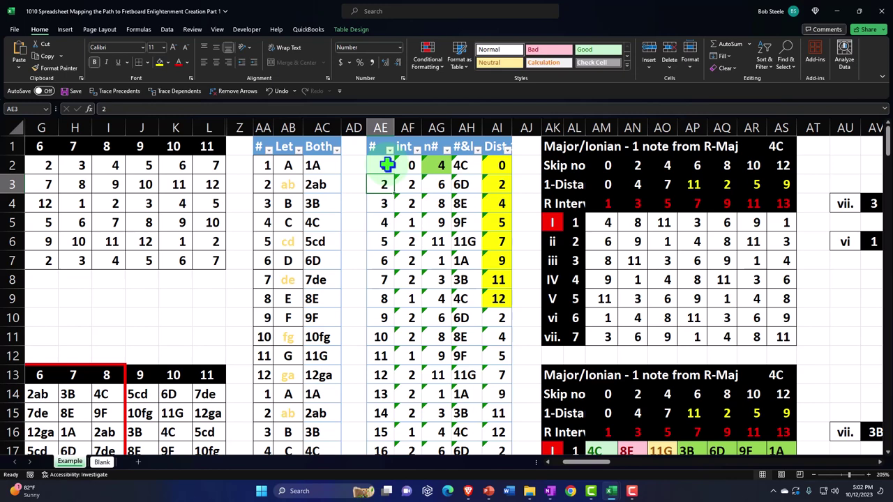
{"action": "left_click", "coordinate": [438, 166]}
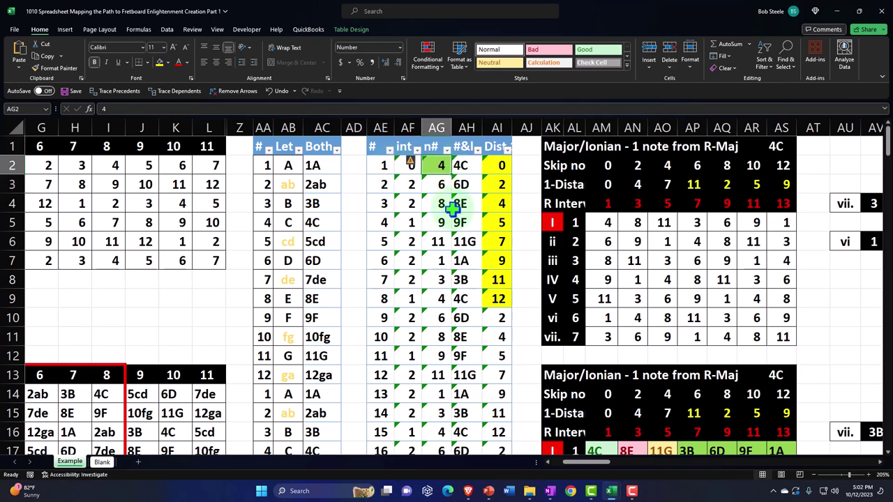
{"action": "key", "text": "Right"}
{"action": "key", "text": "Right"}
{"action": "key", "text": "Right"}
{"action": "key", "text": "Right"}
{"action": "key", "text": "Right"}
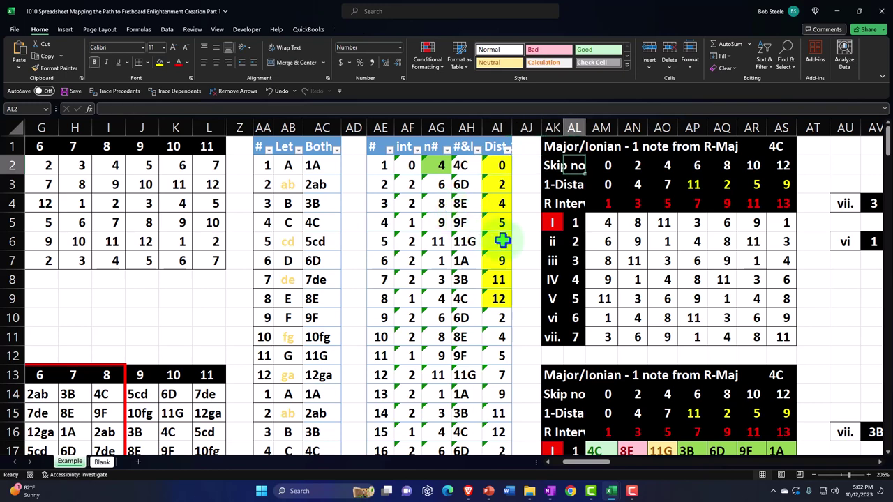
Examine the numeric Major/Ionian chart's title row and the root-note lookup formula in AM5.
{"action": "left_click", "coordinate": [601, 221]}
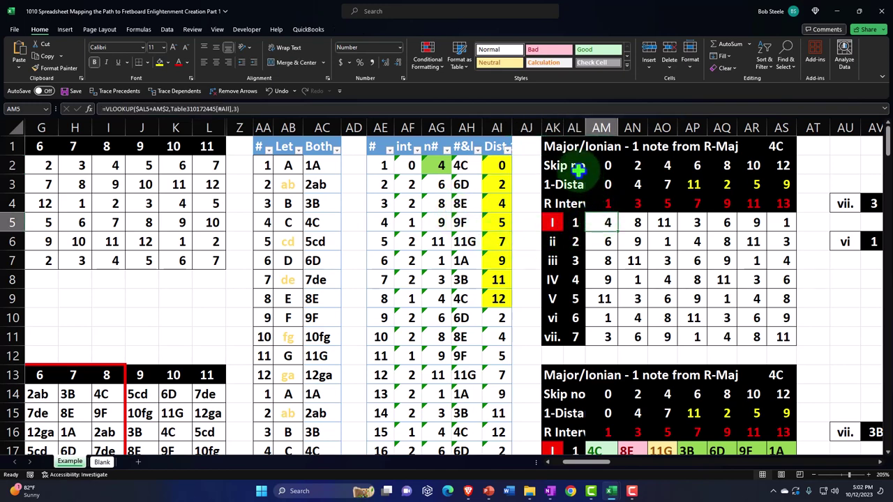
{"action": "left_click", "coordinate": [569, 147]}
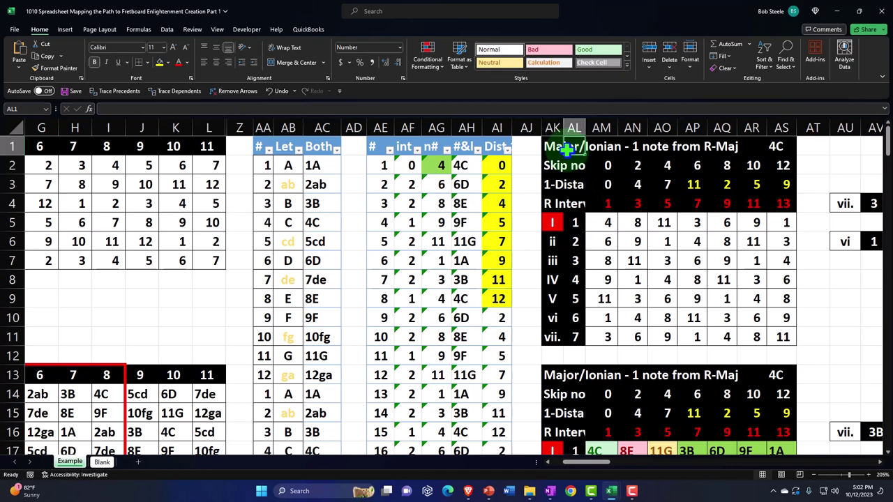
{"action": "key", "text": "ctrl+Right"}
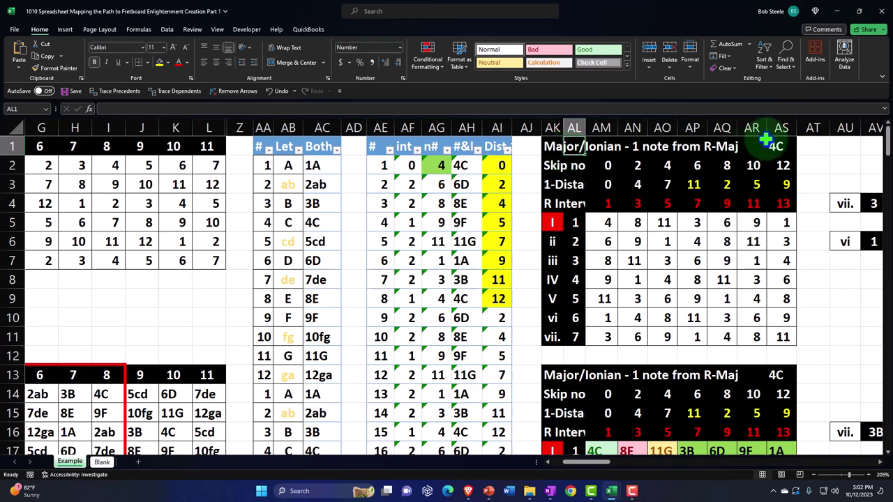
{"action": "left_click", "coordinate": [610, 224]}
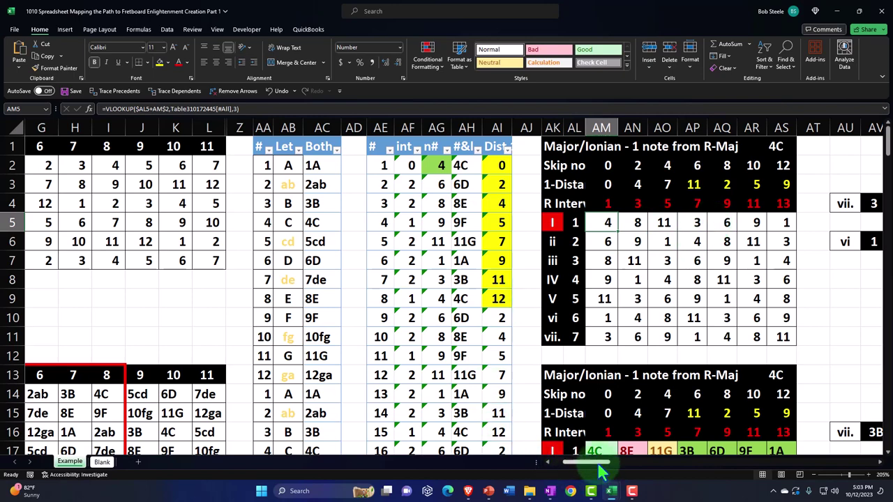
Compare the numeric fretboard grid B2:L7 with the number-and-letter fretboard grid B14:L19 by selecting each range.
{"action": "scroll", "coordinate": [579, 462], "scroll_direction": "left", "scroll_amount": 2}
{"action": "left_click_drag", "start_coordinate": [82, 165], "coordinate": [395, 257]}
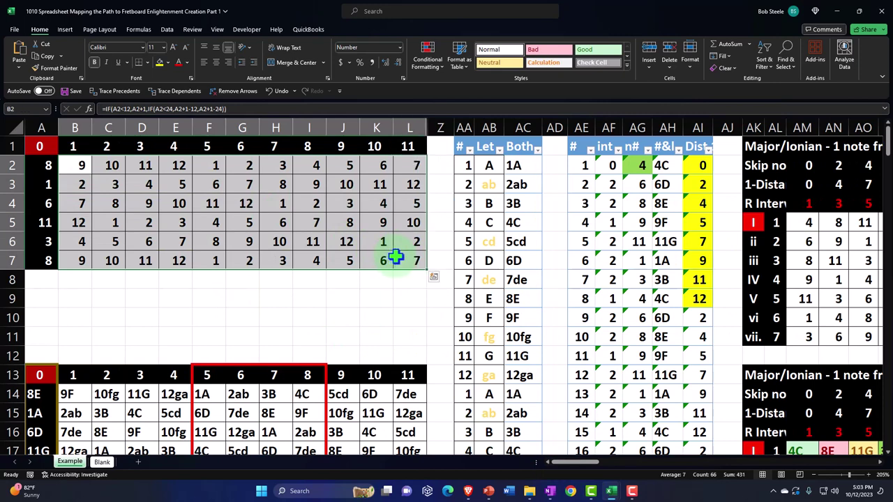
{"action": "scroll", "coordinate": [396, 256], "scroll_direction": "down", "scroll_amount": 1}
{"action": "left_click_drag", "start_coordinate": [69, 337], "coordinate": [399, 432]}
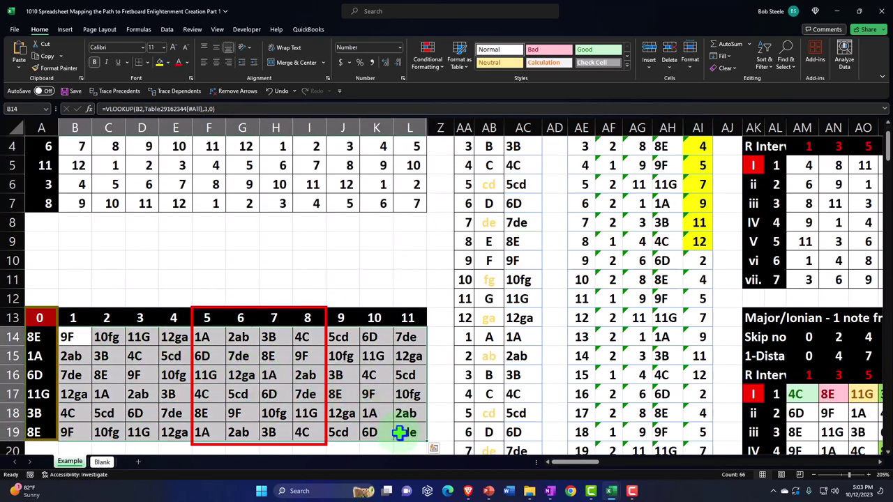
{"action": "scroll", "coordinate": [400, 433], "scroll_direction": "up", "scroll_amount": 1}
Read down the root notes in the lettered Major/Ionian chart from AM17 to AM23.
{"action": "left_click_drag", "start_coordinate": [548, 463], "coordinate": [574, 466]}
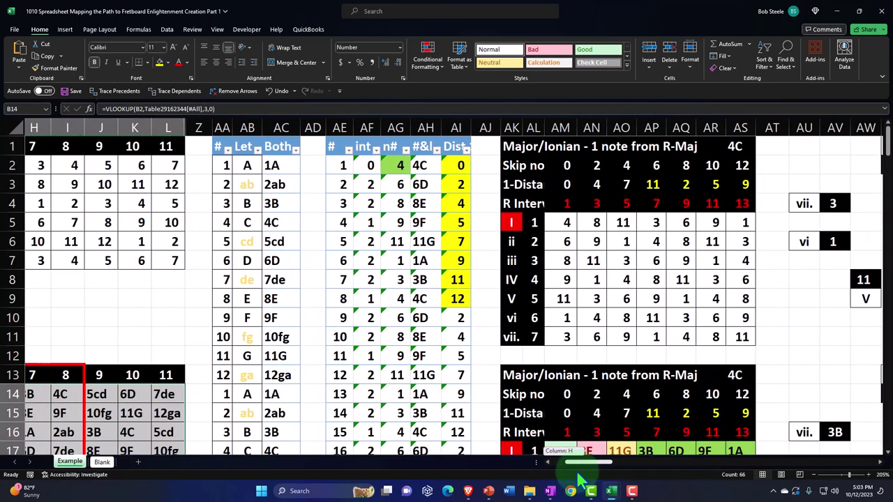
{"action": "left_click", "coordinate": [578, 255]}
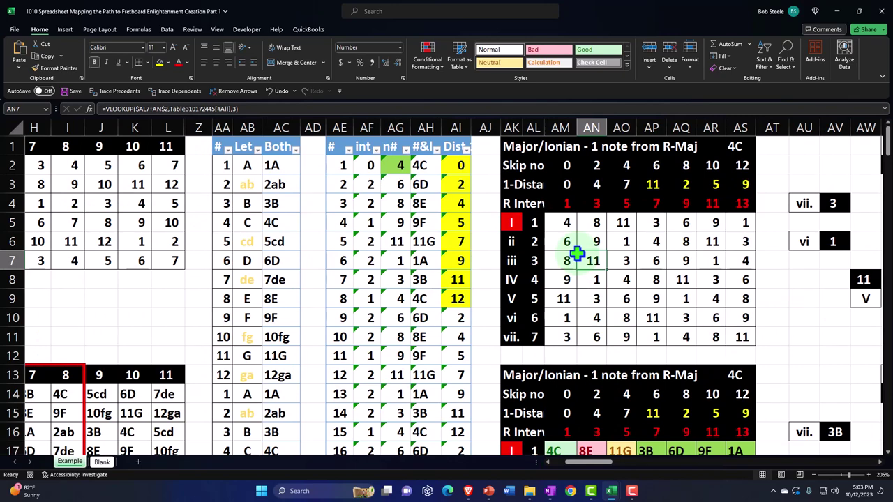
{"action": "scroll", "coordinate": [577, 255], "scroll_direction": "down", "scroll_amount": 3}
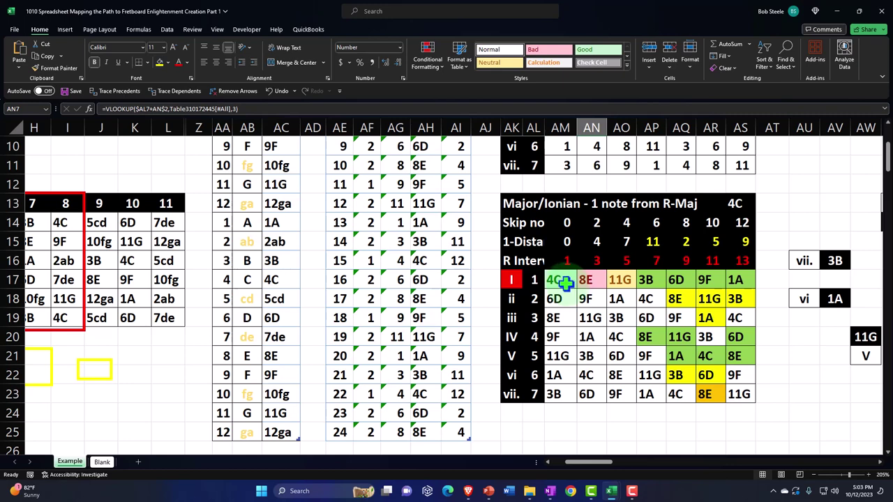
{"action": "left_click", "coordinate": [564, 281]}
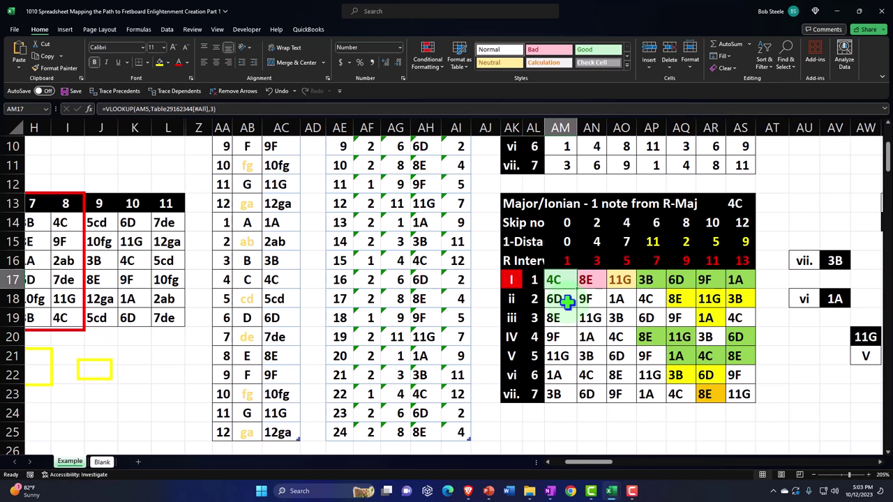
{"action": "key", "text": "Down"}
{"action": "key", "text": "Down"}
{"action": "key", "text": "Down"}
{"action": "key", "text": "Down"}
{"action": "key", "text": "Down"}
{"action": "key", "text": "Down"}
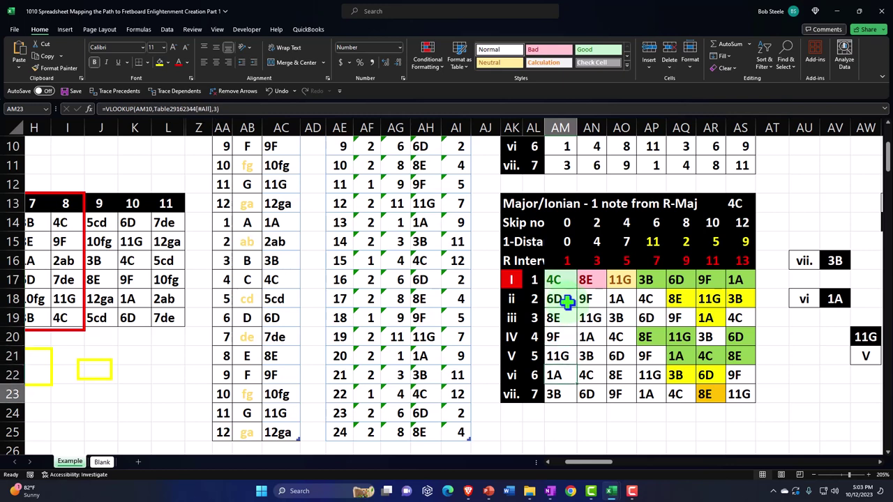
Read the lettered chart's root notes back up from AM23 to AM17.
{"action": "key", "text": "Up"}
{"action": "key", "text": "Up"}
{"action": "key", "text": "Up"}
{"action": "key", "text": "Up"}
{"action": "key", "text": "Up"}
{"action": "key", "text": "Up"}
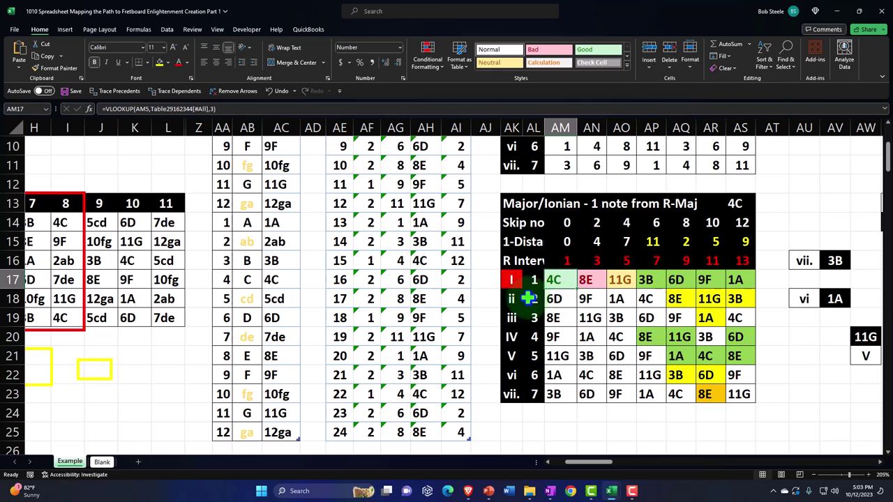
Examine the chord numerals I and ii in AK17:AK18, and match numeral I with its root note in AM17.
{"action": "left_click", "coordinate": [509, 280]}
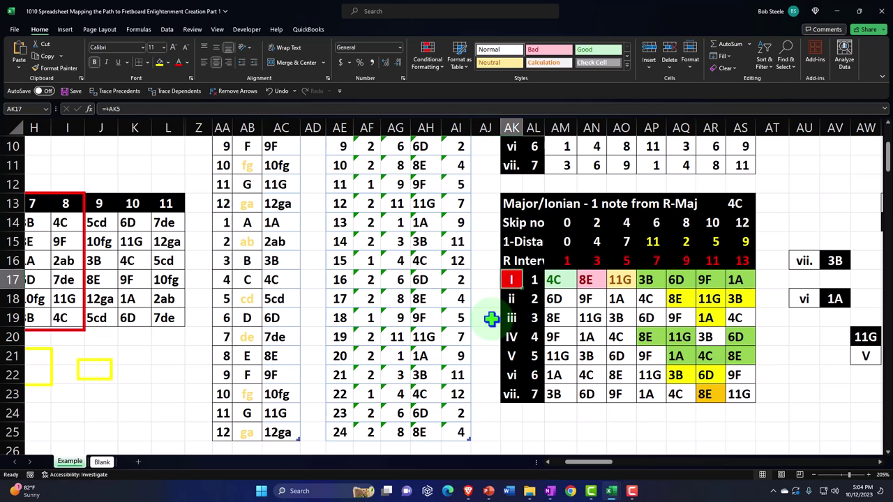
{"action": "key", "text": "Down"}
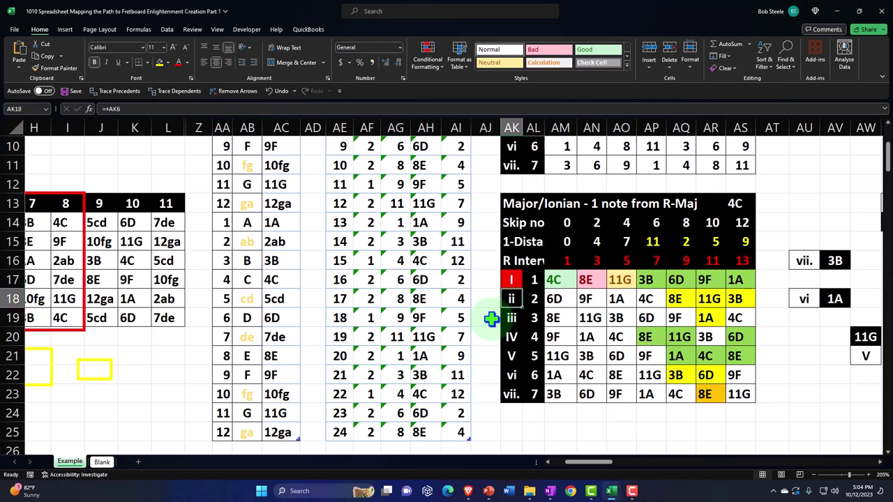
{"action": "key", "text": "Up"}
{"action": "key", "text": "Right"}
{"action": "key", "text": "Right"}
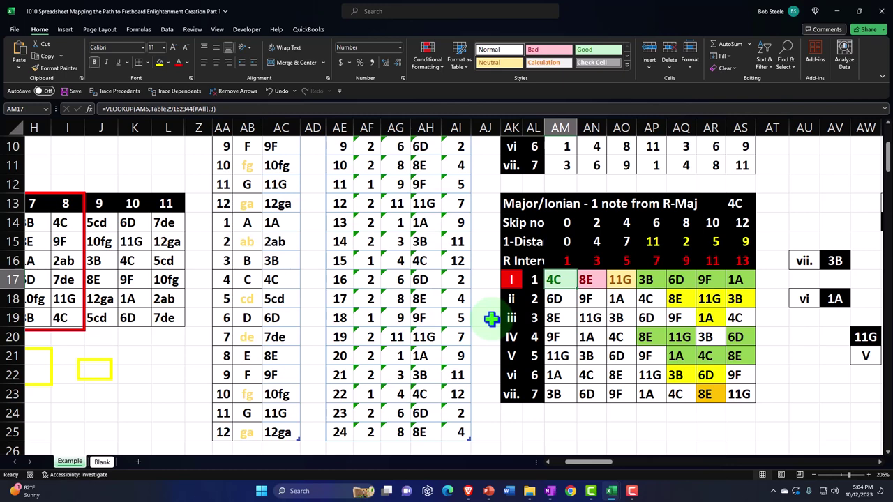
Match chord numerals ii and iii in AK18:AK19 with their root notes in AM18:AM19.
{"action": "key", "text": "Down"}
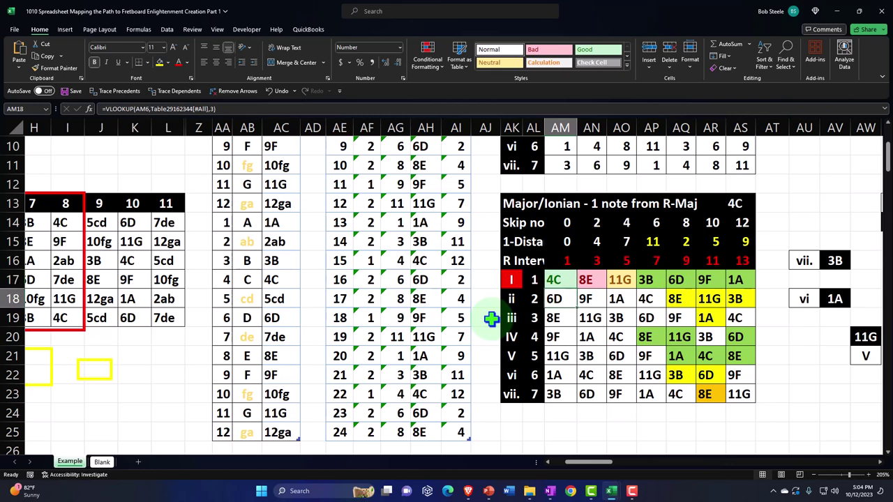
{"action": "key", "text": "Left"}
{"action": "key", "text": "Left"}
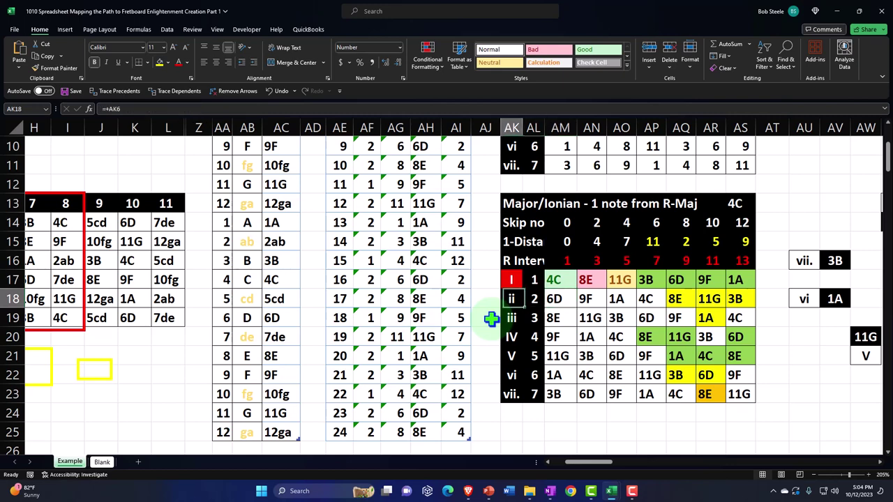
{"action": "key", "text": "Right"}
{"action": "key", "text": "Down"}
{"action": "key", "text": "Right"}
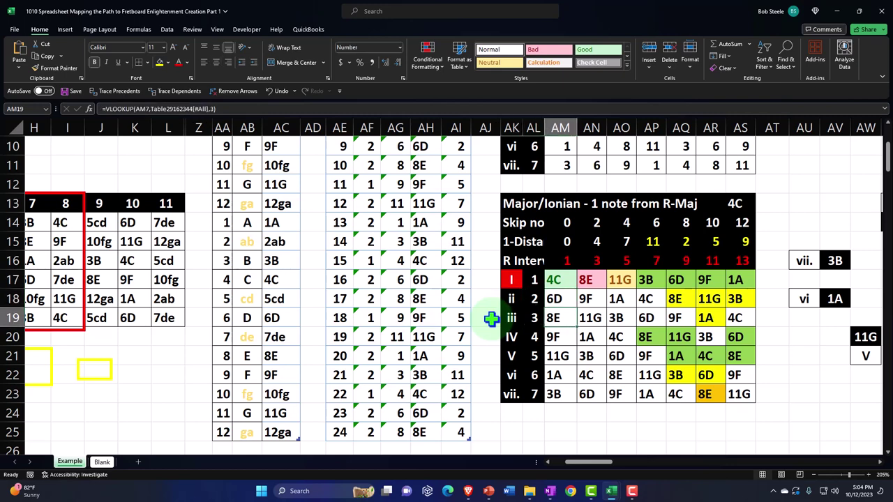
{"action": "key", "text": "Left"}
{"action": "key", "text": "Left"}
{"action": "key", "text": "Right"}
{"action": "key", "text": "Right"}
Match numerals IV and V in AK20:AK21 with their root notes, and read the remaining root notes down to AM23.
{"action": "key", "text": "Down"}
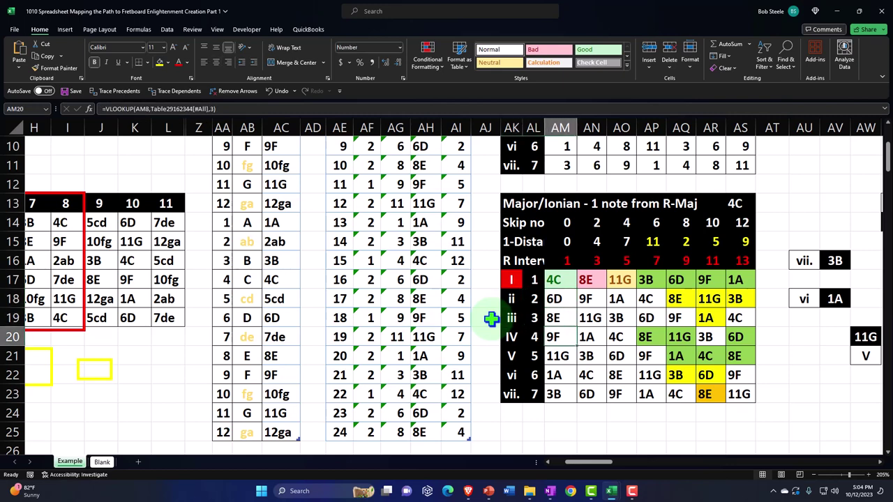
{"action": "key", "text": "Left"}
{"action": "key", "text": "Left"}
{"action": "key", "text": "Right"}
{"action": "key", "text": "Right"}
{"action": "key", "text": "Down"}
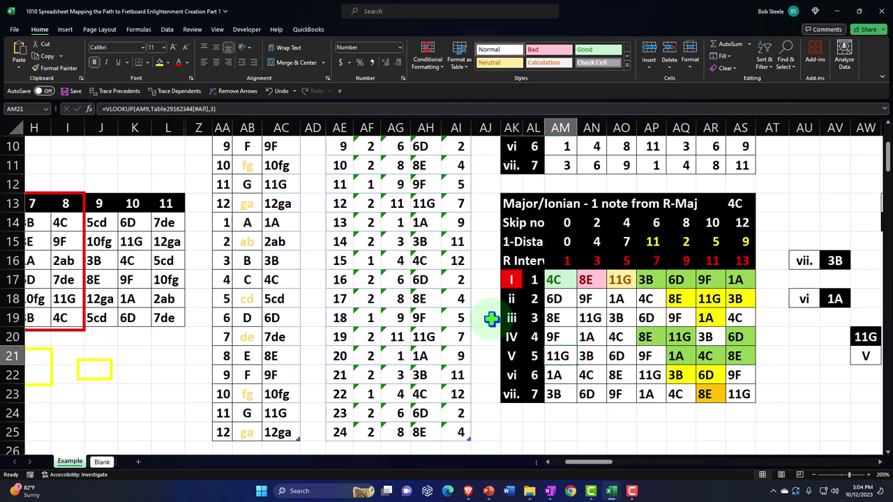
{"action": "key", "text": "Left"}
{"action": "key", "text": "Left"}
{"action": "key", "text": "Right"}
{"action": "key", "text": "Right"}
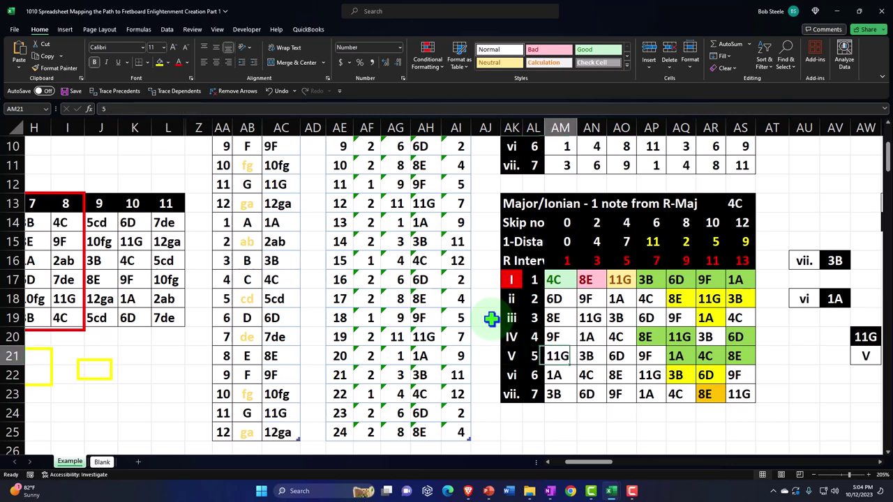
{"action": "key", "text": "Down"}
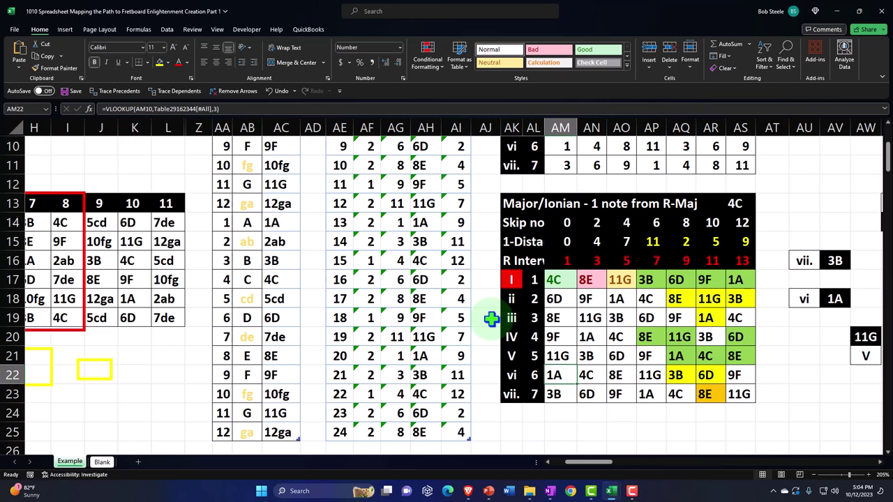
{"action": "key", "text": "Down"}
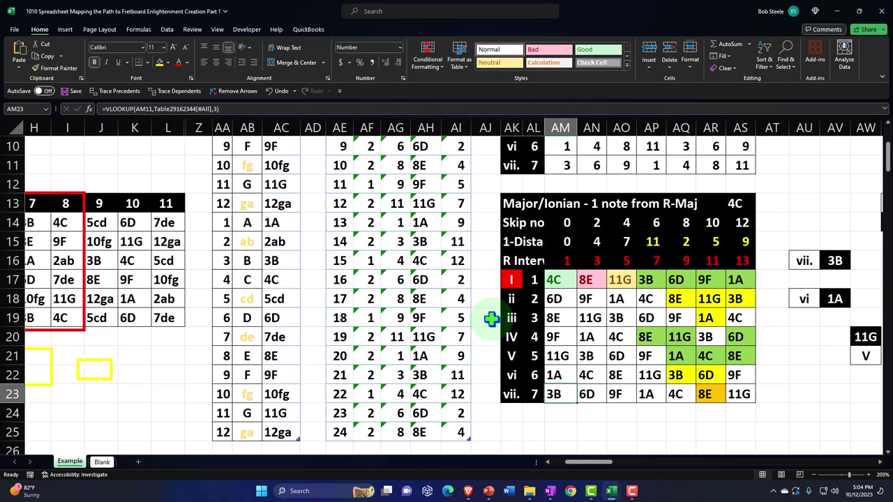
Return to numeral I in AK17 and read the chord numerals down to AK23.
{"action": "key", "text": "Up"}
{"action": "key", "text": "Up"}
{"action": "key", "text": "Up"}
{"action": "key", "text": "Up"}
{"action": "key", "text": "Up"}
{"action": "key", "text": "Up"}
{"action": "key", "text": "Left"}
{"action": "key", "text": "Left"}
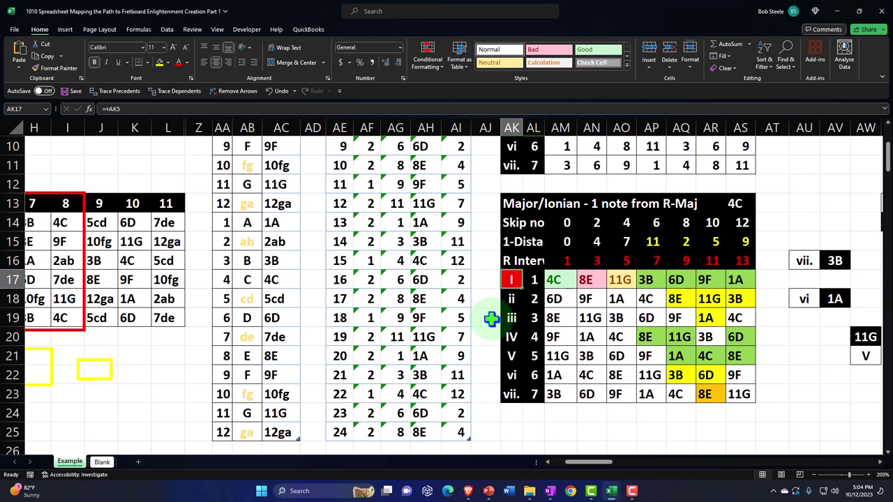
{"action": "key", "text": "Down"}
{"action": "key", "text": "Down"}
{"action": "key", "text": "Down"}
{"action": "key", "text": "Down"}
{"action": "key", "text": "Down"}
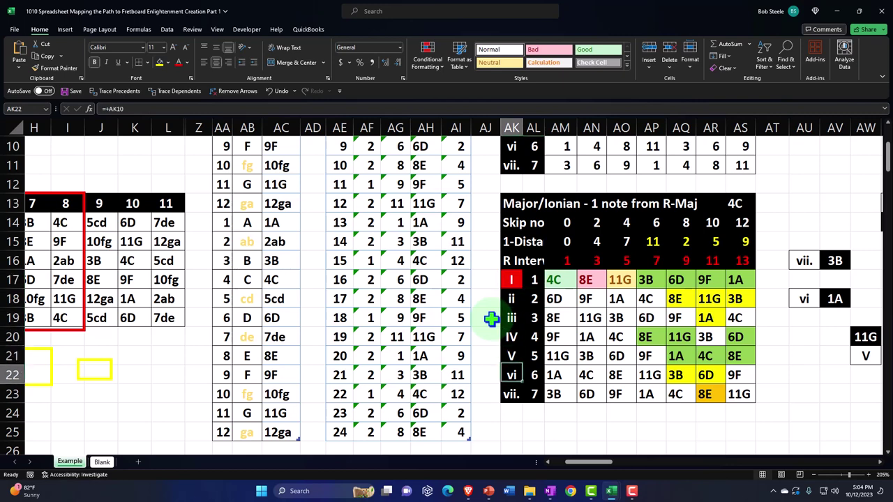
{"action": "key", "text": "Down"}
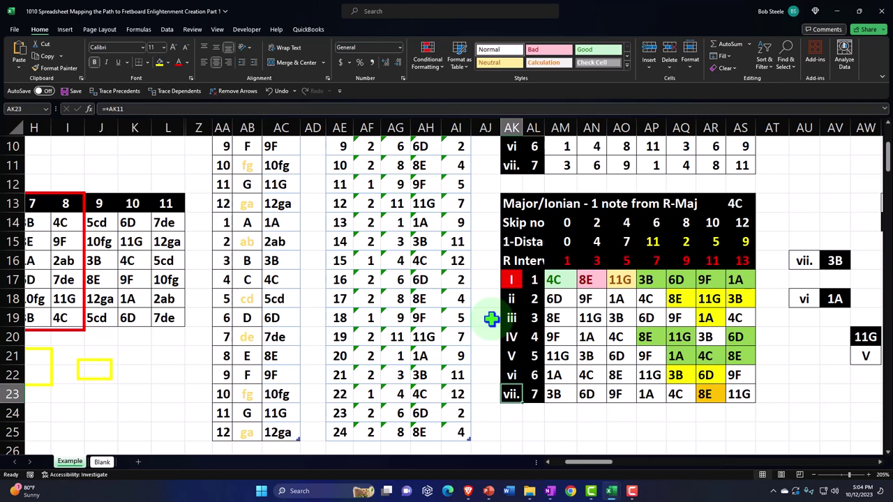
Examine the interval heading in AN16 and the notes of chord I across AM17:AS17.
{"action": "left_click", "coordinate": [592, 261]}
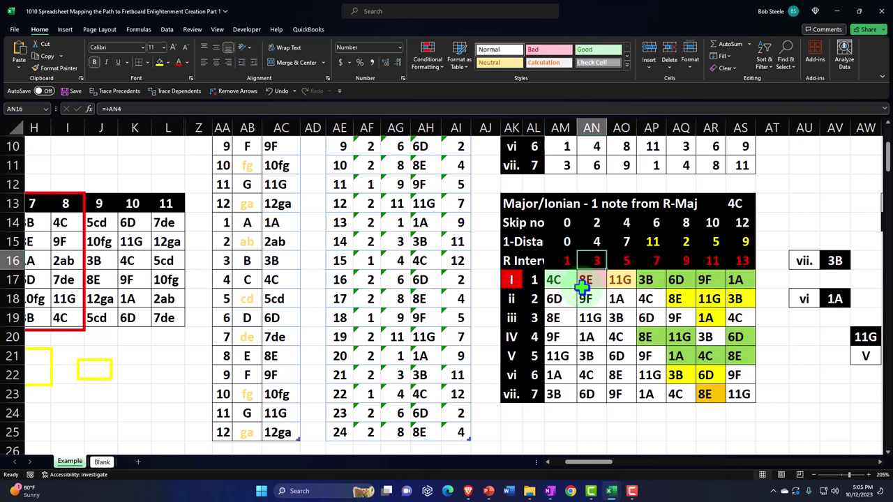
{"action": "left_click", "coordinate": [562, 280]}
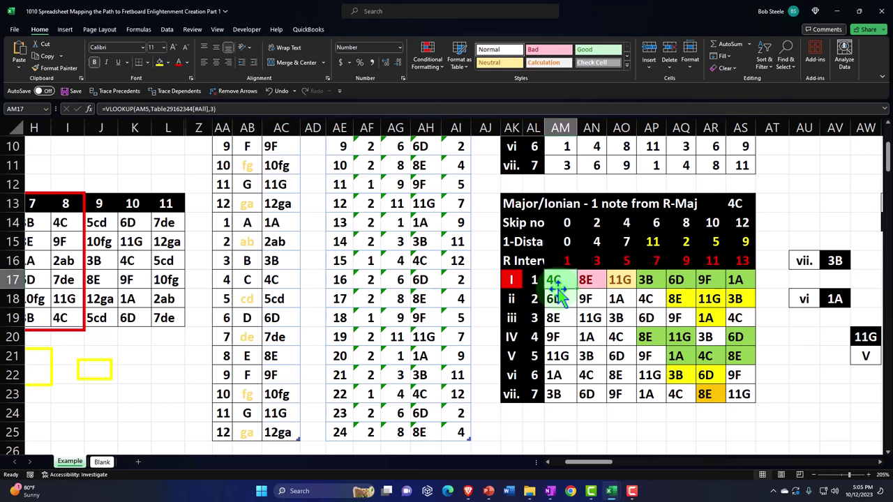
{"action": "left_click", "coordinate": [592, 281]}
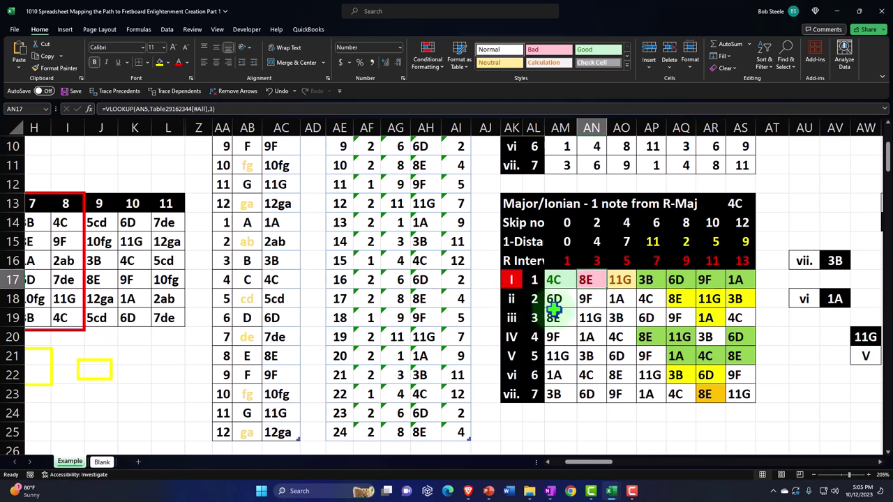
{"action": "left_click", "coordinate": [623, 279]}
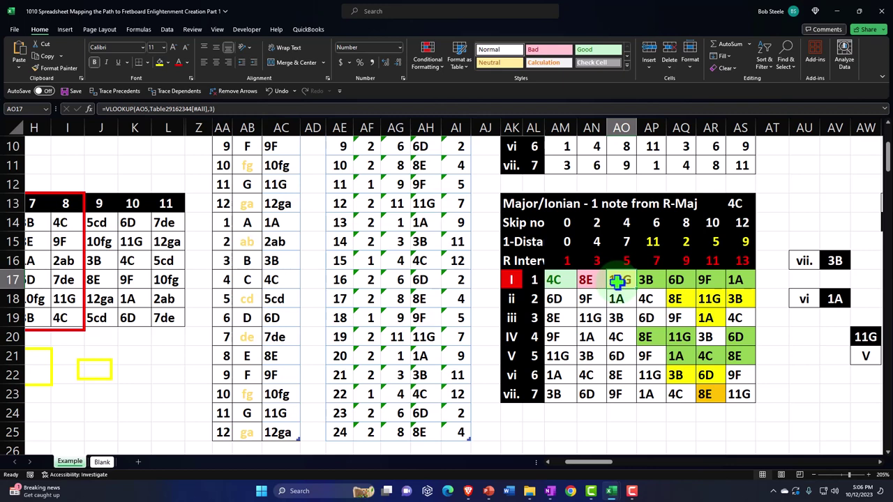
{"action": "left_click", "coordinate": [649, 281]}
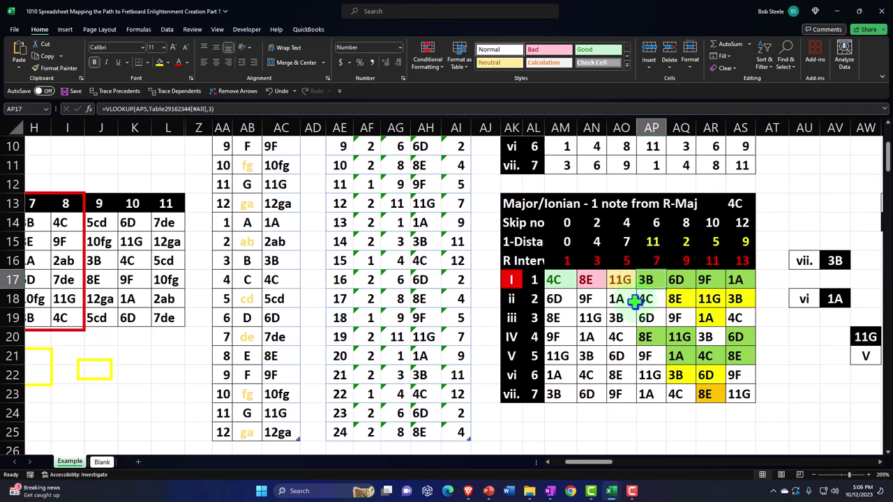
{"action": "key", "text": "Right"}
{"action": "key", "text": "Right"}
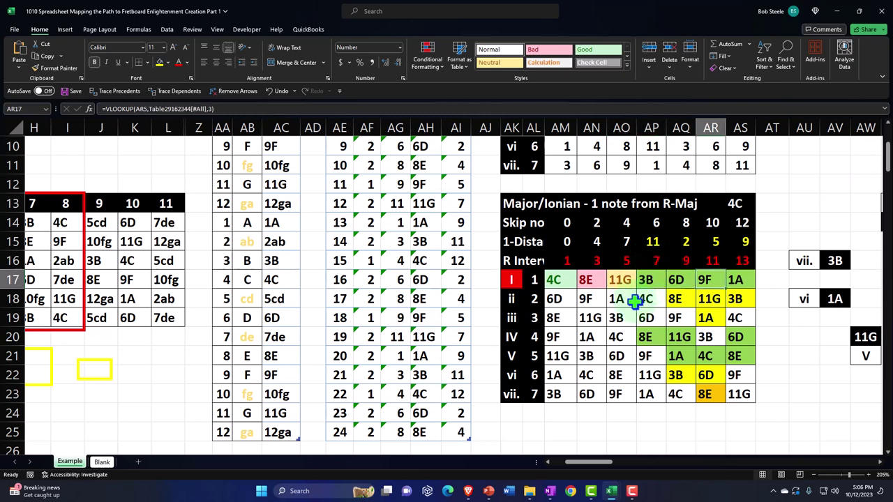
{"action": "key", "text": "Right"}
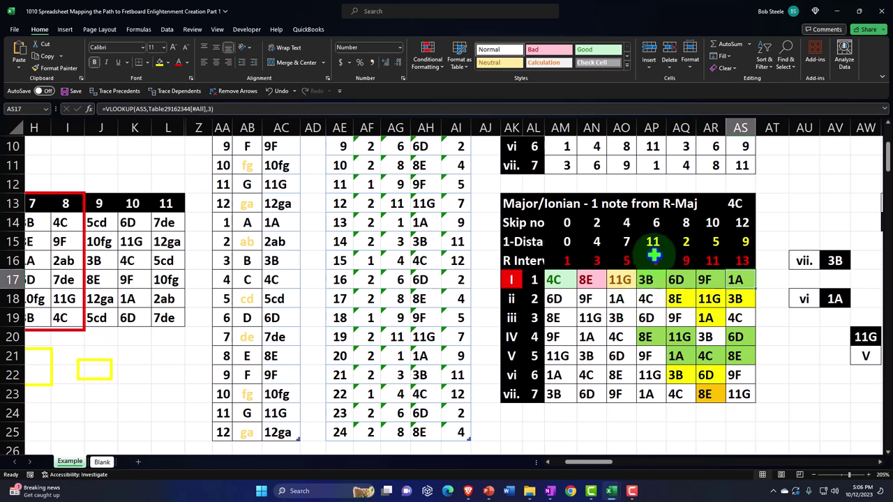
Select the chord I triad in AM17:AO17 and follow row 17 to the chart's end.
{"action": "left_click_drag", "start_coordinate": [552, 279], "coordinate": [606, 279]}
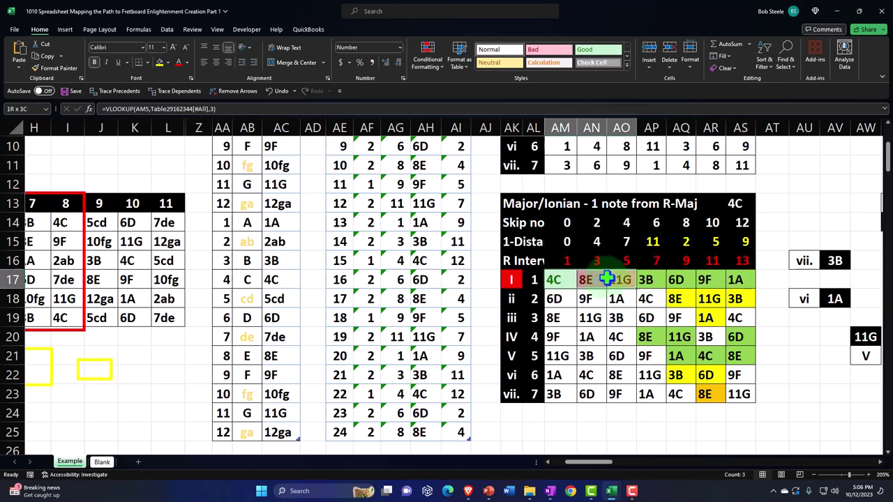
{"action": "key", "text": "Right"}
{"action": "key", "text": "Right"}
{"action": "key", "text": "Right"}
{"action": "key", "text": "Right"}
{"action": "key", "text": "Right"}
{"action": "key", "text": "Right"}
{"action": "key", "text": "Right"}
{"action": "key", "text": "Right"}
{"action": "key", "text": "Right"}
{"action": "key", "text": "Right"}
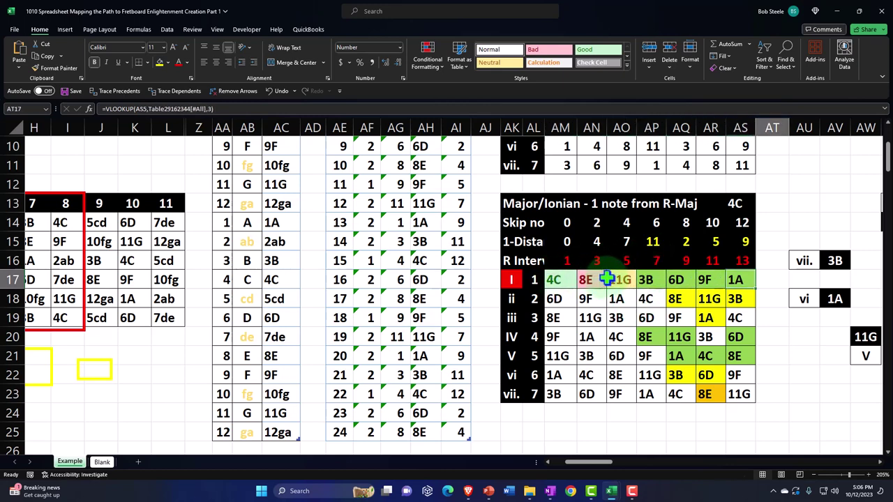
Examine the circular diagram of the Major/Ionian notes beside the chart, including the cells AX14 and AV16.
{"action": "key", "text": "Right"}
{"action": "key", "text": "Right"}
{"action": "key", "text": "Right"}
{"action": "key", "text": "Right"}
{"action": "key", "text": "Right"}
{"action": "key", "text": "Right"}
{"action": "key", "text": "Right"}
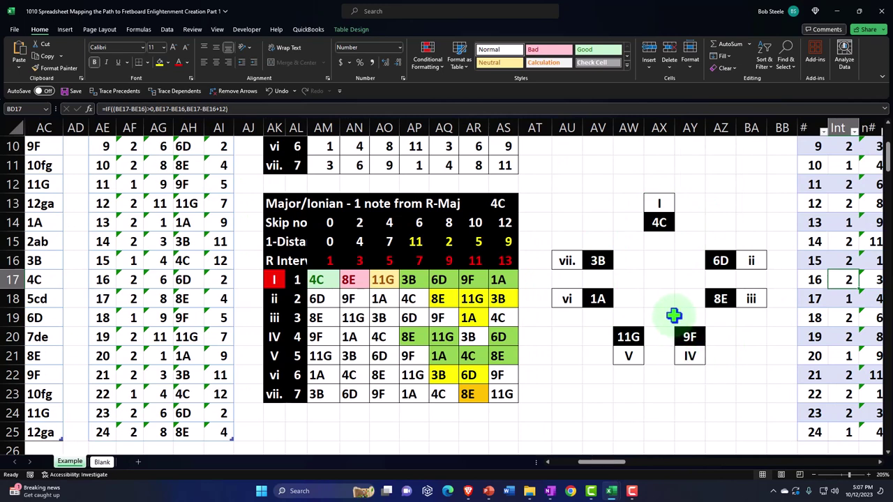
{"action": "left_click", "coordinate": [661, 222]}
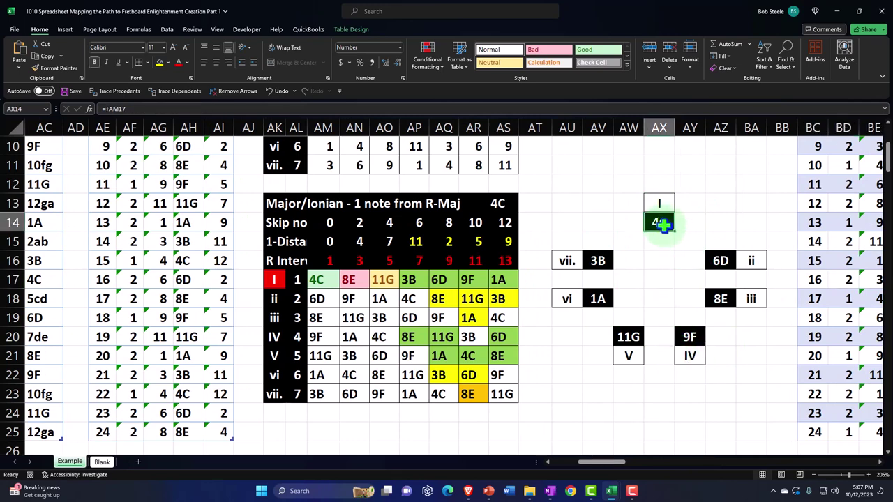
{"action": "left_click", "coordinate": [720, 295]}
{"action": "left_click", "coordinate": [621, 301]}
{"action": "left_click", "coordinate": [597, 261]}
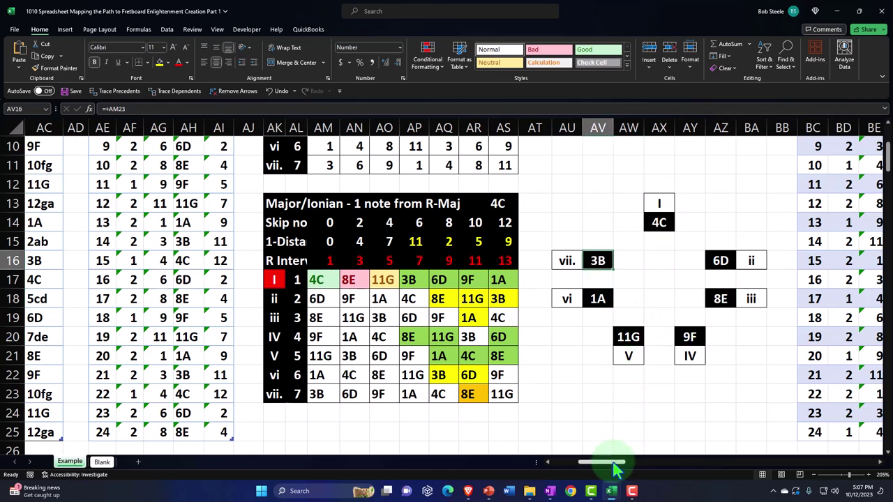
View the Minor or Aeolian note table and chord charts, and return to the lettered Major/Ionian chart.
{"action": "left_click_drag", "start_coordinate": [616, 469], "coordinate": [642, 460]}
{"action": "scroll", "coordinate": [468, 375], "scroll_direction": "up", "scroll_amount": 3}
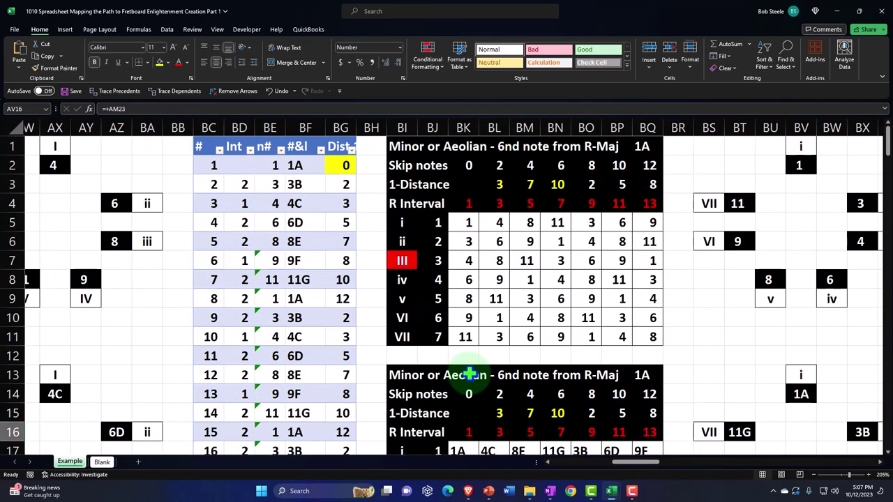
{"action": "mouse_move", "coordinate": [623, 462]}
{"action": "left_mouse_down"}
{"action": "mouse_move", "coordinate": [630, 472]}
{"action": "mouse_move", "coordinate": [617, 474]}
{"action": "left_mouse_up"}
{"action": "scroll", "coordinate": [572, 372], "scroll_direction": "down", "scroll_amount": 3}
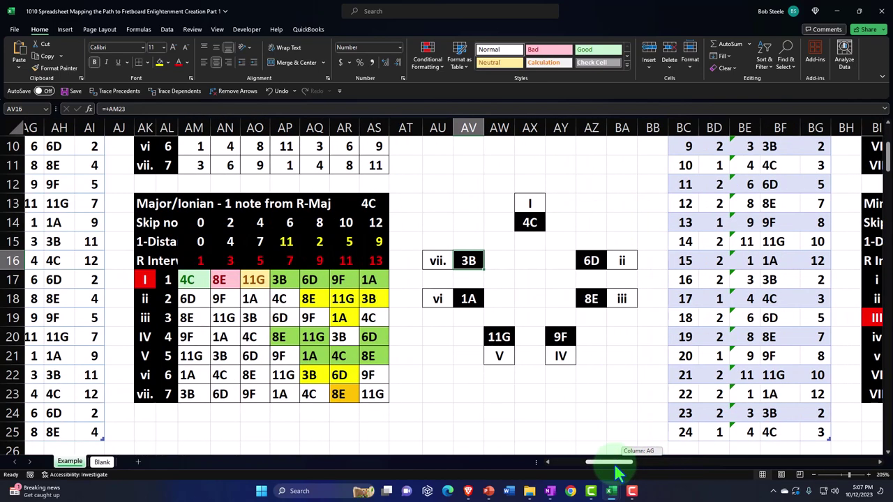
Hide columns Z through AJ so the lettered fretboard sits beside the Major/Ionian chart.
{"action": "left_click_drag", "start_coordinate": [617, 474], "coordinate": [556, 480]}
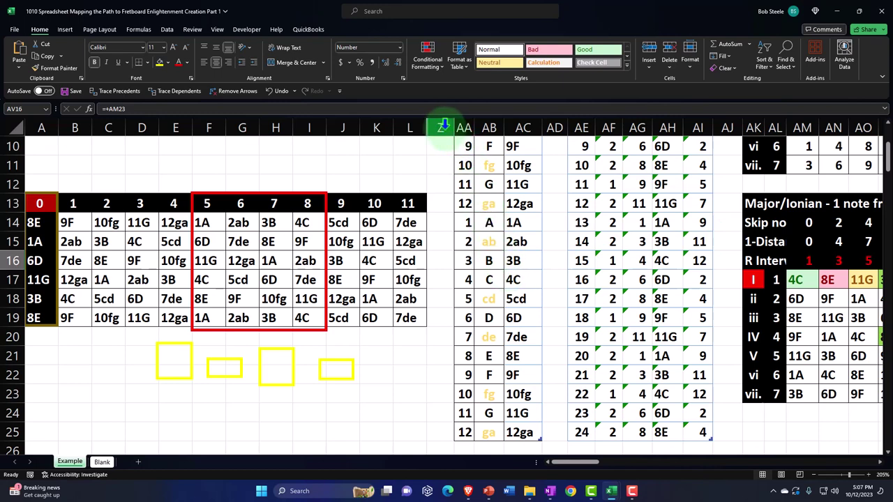
{"action": "left_click_drag", "start_coordinate": [440, 122], "coordinate": [712, 126]}
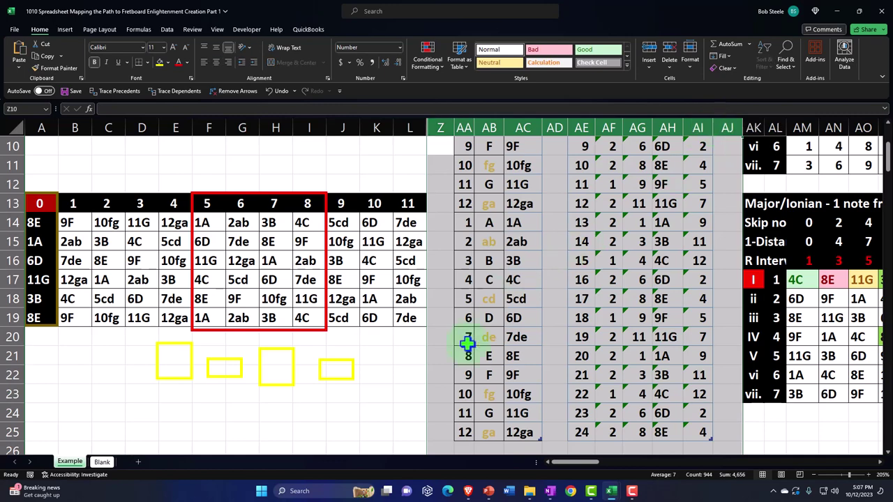
{"action": "right_click", "coordinate": [483, 327]}
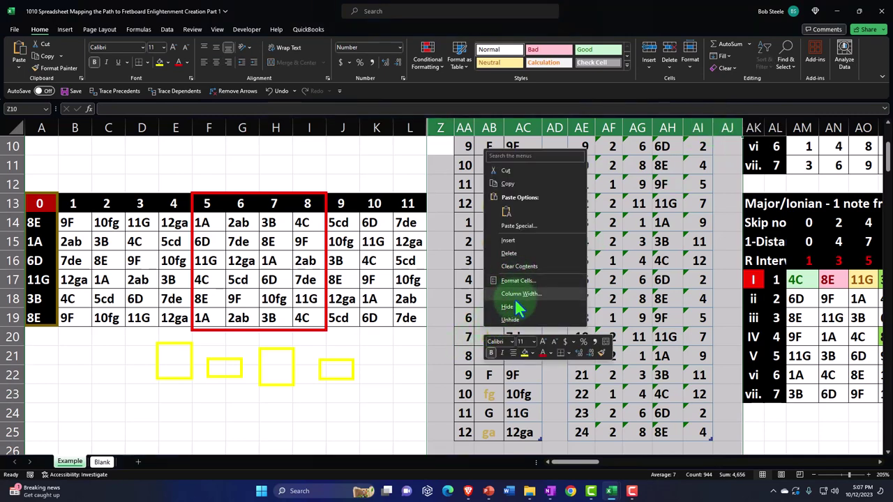
{"action": "left_click", "coordinate": [507, 307]}
{"action": "left_click", "coordinate": [400, 340]}
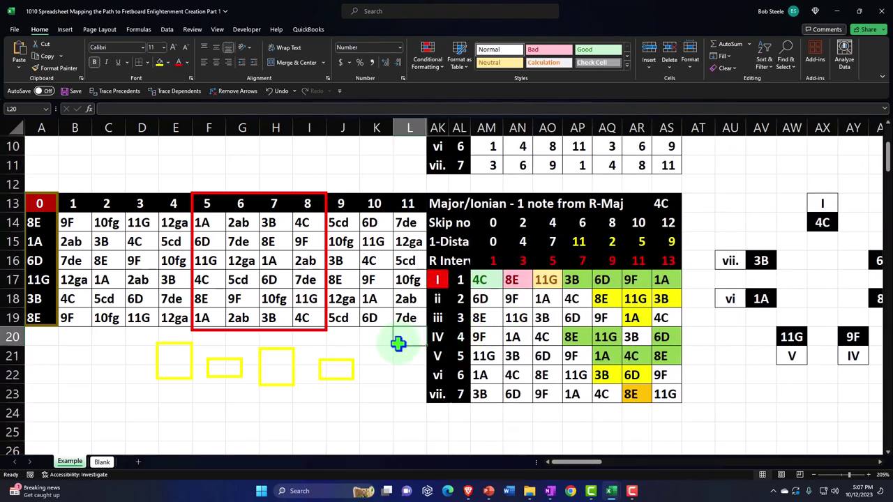
Start an Equal To highlight rule on the lettered fretboard notes B14:L19, using cell AM17 as the comparison value.
{"action": "scroll", "coordinate": [398, 392], "scroll_direction": "down", "scroll_amount": 1}
{"action": "scroll", "coordinate": [419, 399], "scroll_direction": "up", "scroll_amount": 1, "text": "ctrl"}
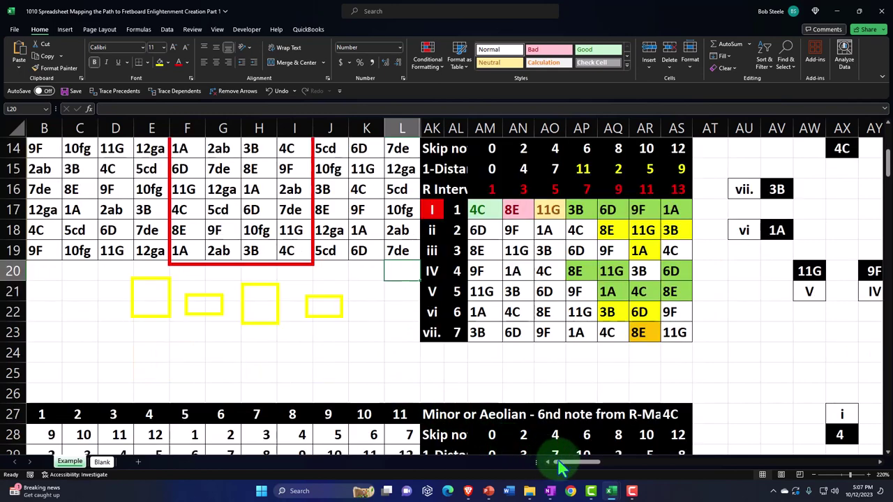
{"action": "scroll", "coordinate": [565, 462], "scroll_direction": "left", "scroll_amount": 1}
{"action": "scroll", "coordinate": [279, 331], "scroll_direction": "up", "scroll_amount": 1, "text": "ctrl"}
{"action": "scroll", "coordinate": [282, 335], "scroll_direction": "up", "scroll_amount": 1, "text": "ctrl"}
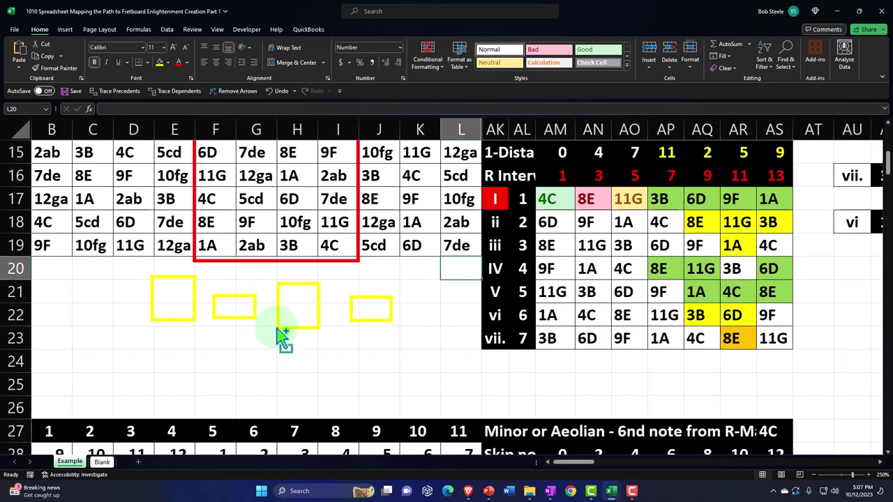
{"action": "scroll", "coordinate": [286, 338], "scroll_direction": "up", "scroll_amount": 1}
{"action": "mouse_move", "coordinate": [62, 207]}
{"action": "left_mouse_down"}
{"action": "mouse_move", "coordinate": [79, 198]}
{"action": "mouse_move", "coordinate": [405, 261]}
{"action": "mouse_move", "coordinate": [449, 312]}
{"action": "left_mouse_up"}
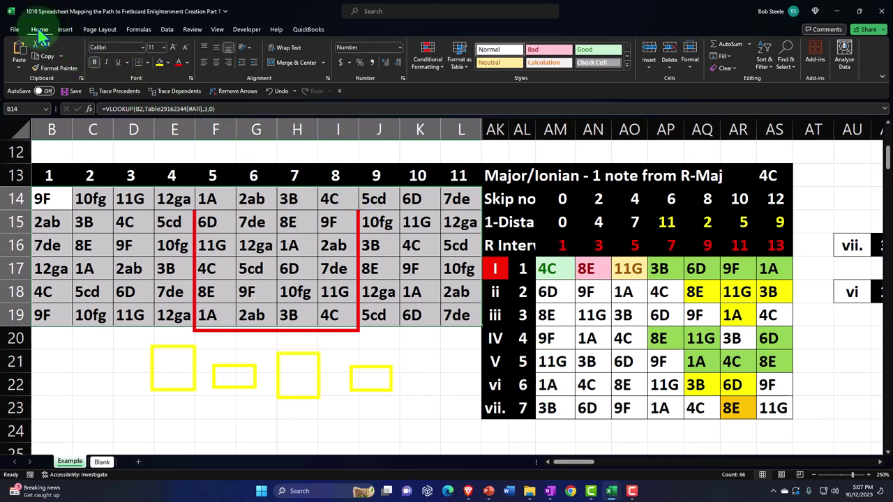
{"action": "left_click", "coordinate": [422, 59]}
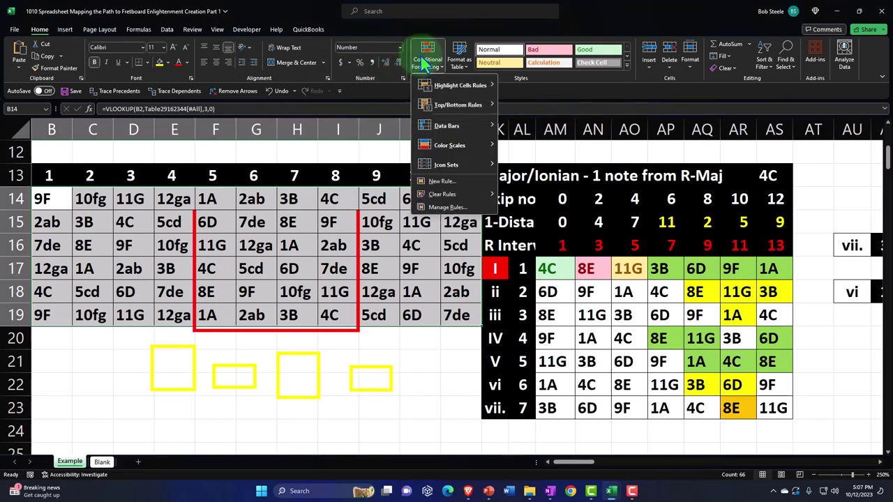
{"action": "mouse_move", "coordinate": [457, 85]}
{"action": "left_click", "coordinate": [520, 145]}
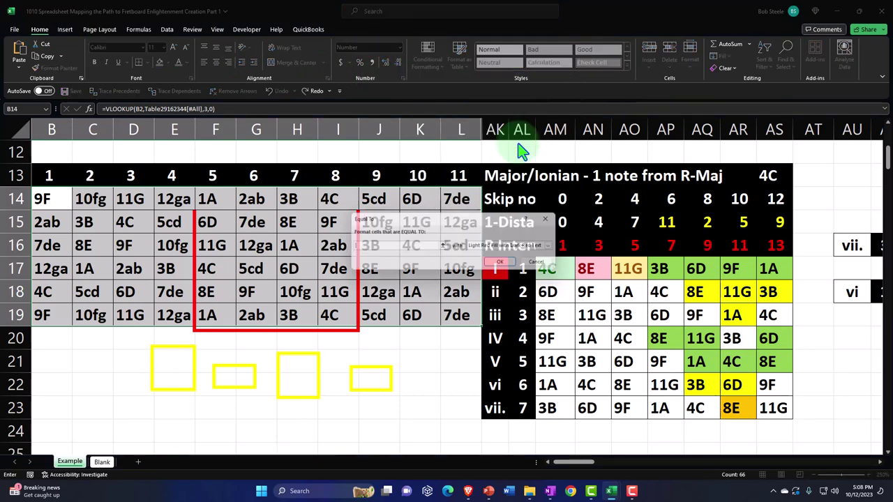
{"action": "left_click_drag", "start_coordinate": [508, 223], "coordinate": [605, 169]}
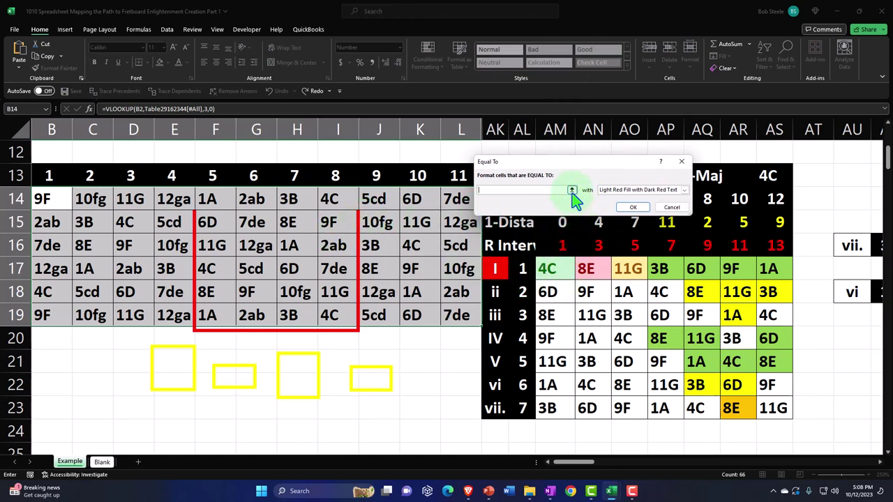
{"action": "left_click", "coordinate": [571, 190]}
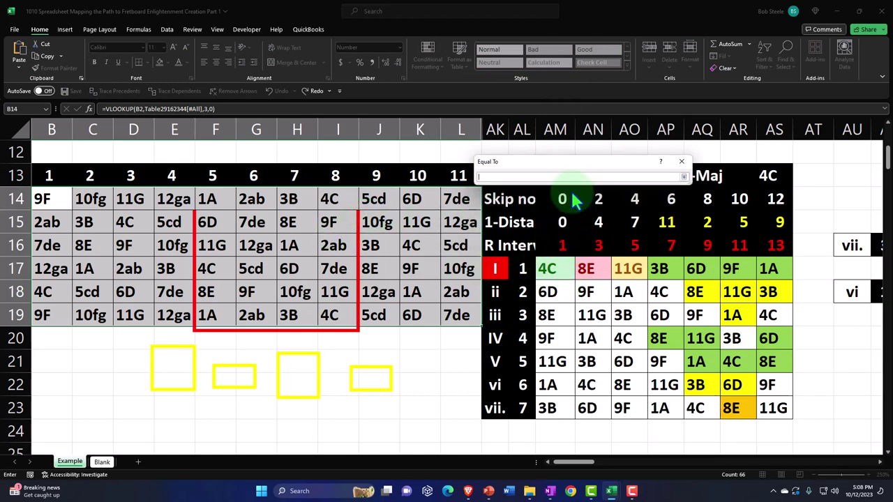
{"action": "left_click", "coordinate": [555, 269]}
{"action": "left_click", "coordinate": [683, 178]}
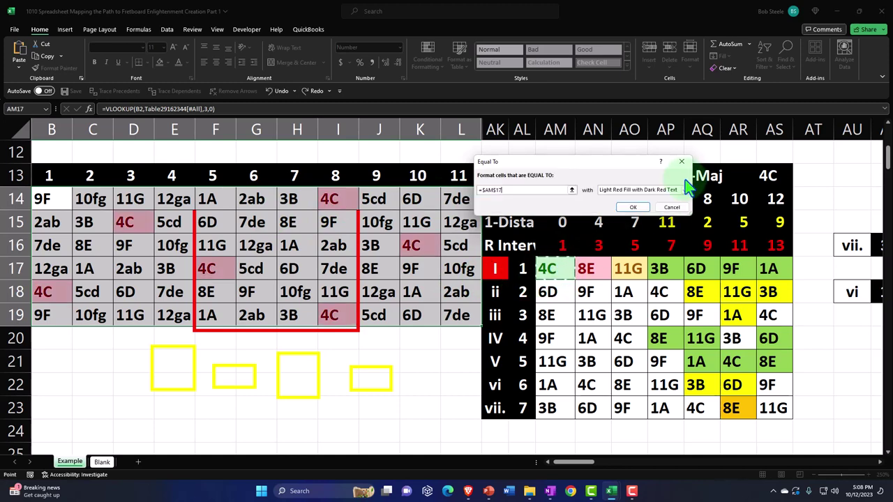
Give the AM17 rule a custom format with a light blue fill and apply it.
{"action": "left_click", "coordinate": [685, 190]}
{"action": "left_click", "coordinate": [627, 235]}
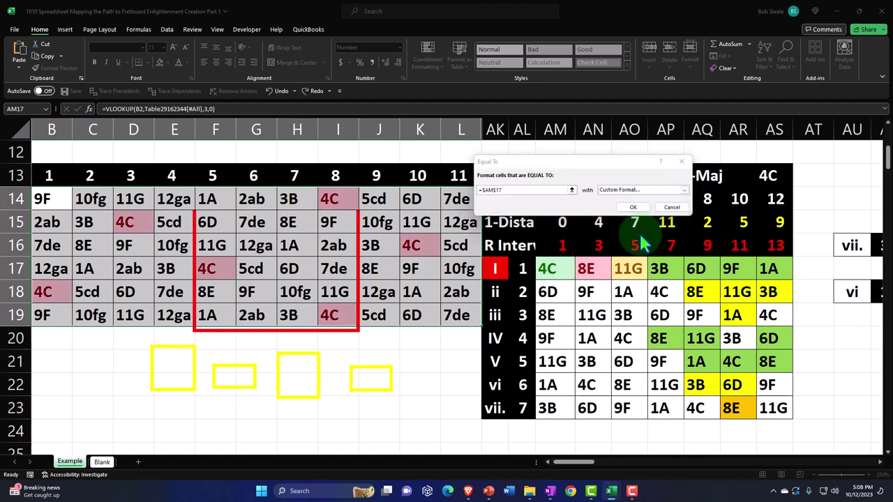
{"action": "left_click", "coordinate": [368, 226]}
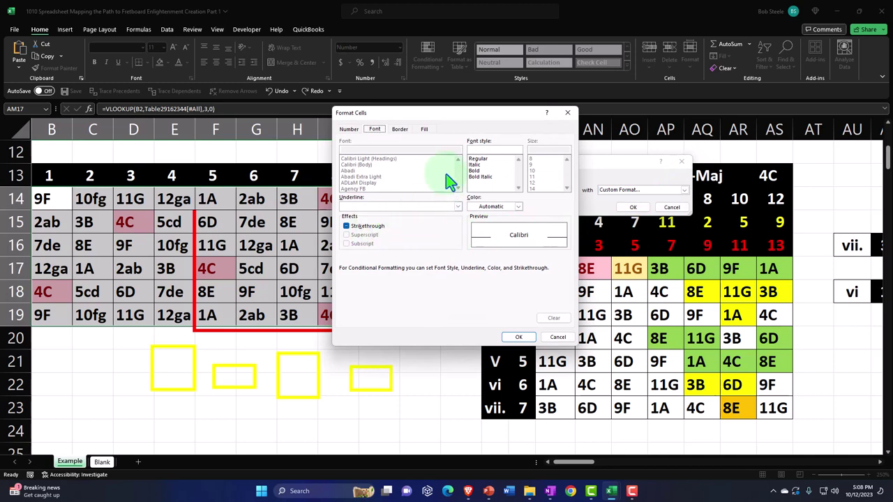
{"action": "left_click", "coordinate": [424, 129]}
{"action": "left_click", "coordinate": [397, 221]}
{"action": "left_click", "coordinate": [520, 337]}
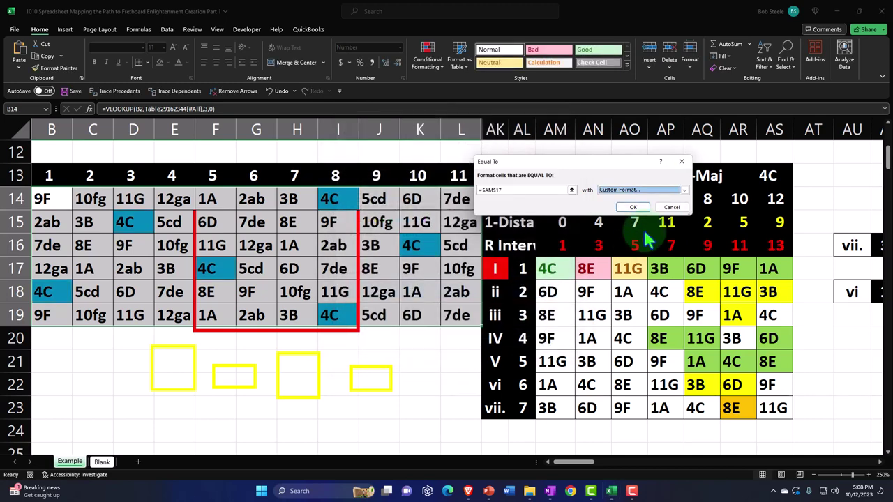
{"action": "left_click", "coordinate": [633, 207]}
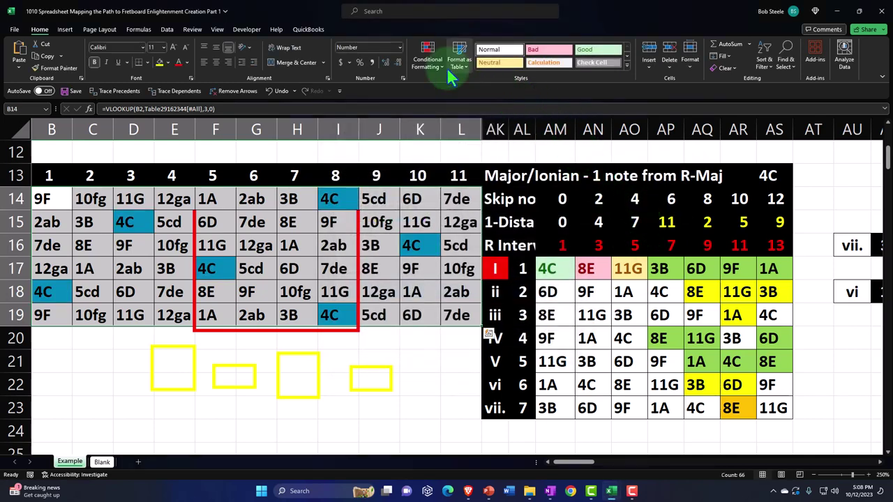
Add an Equal To rule on B14:L19 that fills notes matching cell AM18 with custom light blue.
{"action": "left_click", "coordinate": [429, 58]}
{"action": "mouse_move", "coordinate": [491, 86]}
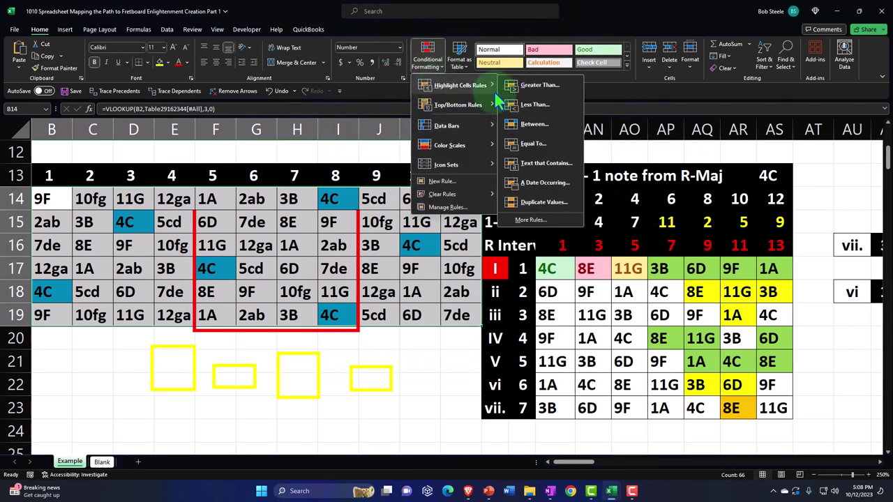
{"action": "left_click", "coordinate": [543, 144]}
{"action": "left_click", "coordinate": [553, 292]}
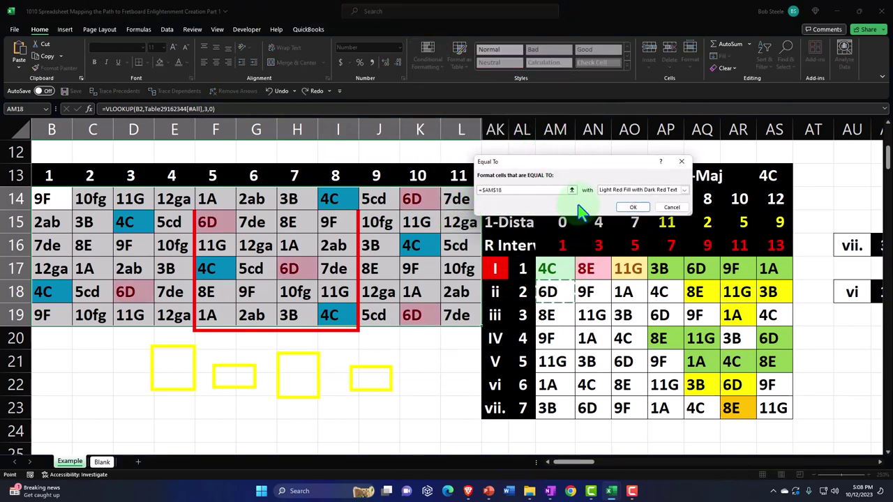
{"action": "left_click", "coordinate": [684, 190]}
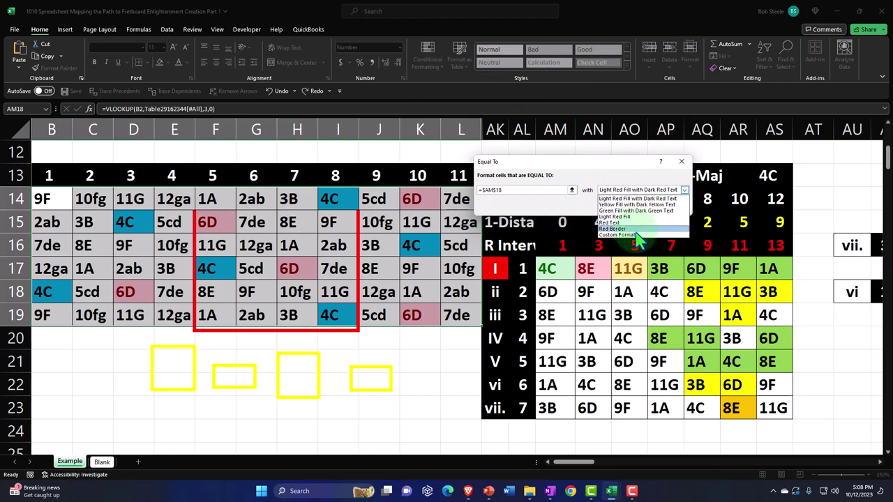
{"action": "left_click", "coordinate": [628, 228]}
{"action": "left_click", "coordinate": [684, 190]}
{"action": "left_click", "coordinate": [664, 234]}
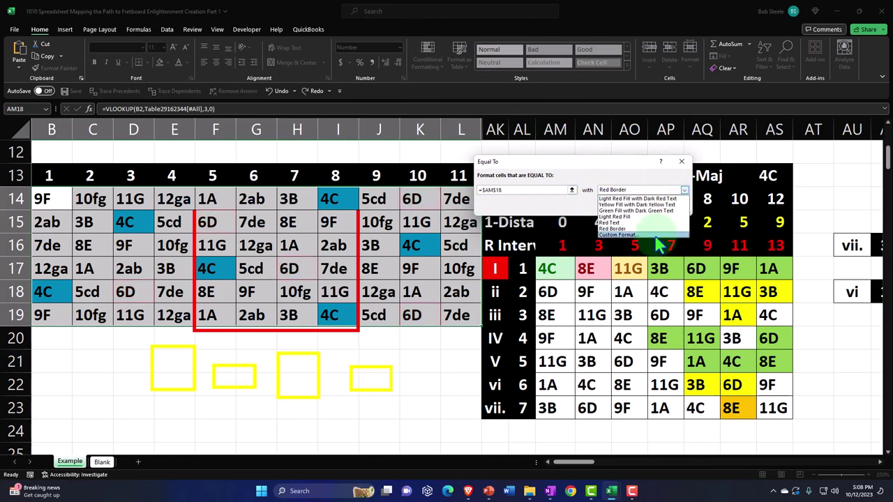
{"action": "left_click", "coordinate": [526, 164]}
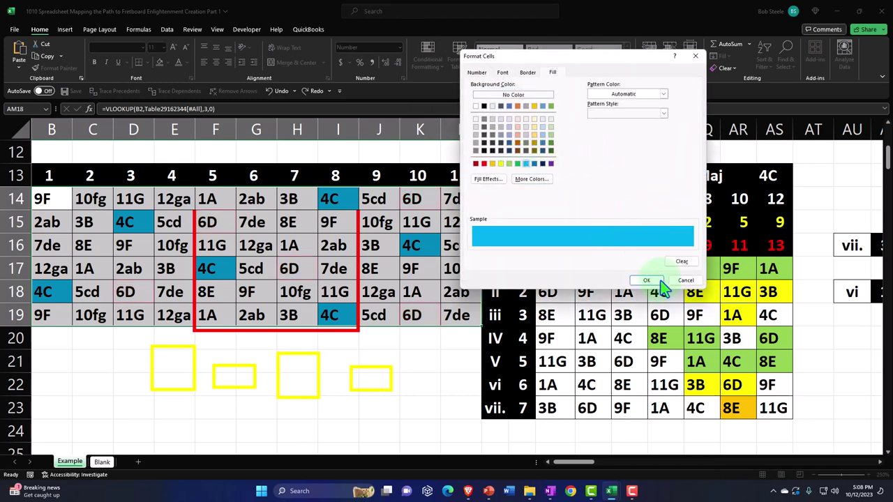
{"action": "left_click", "coordinate": [646, 280]}
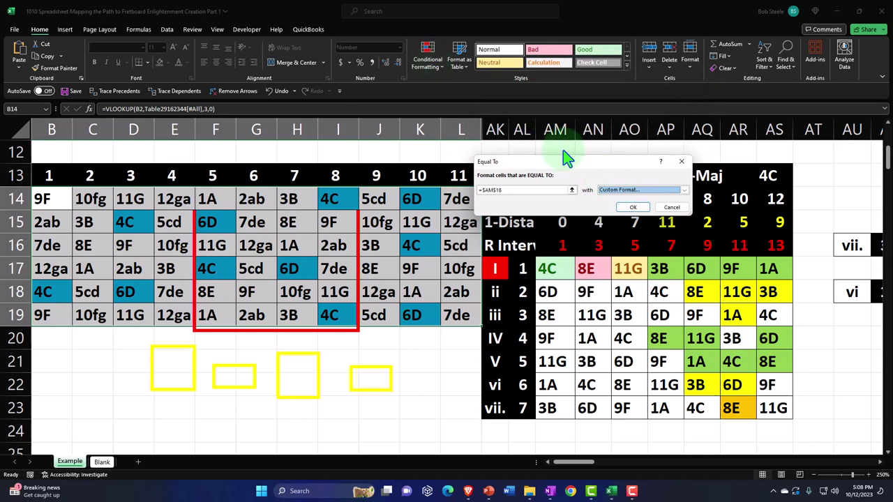
{"action": "left_click", "coordinate": [632, 207]}
Add an Equal To rule on B14:L19 that fills notes matching cell AM19 with custom light blue.
{"action": "left_click", "coordinate": [428, 61]}
{"action": "mouse_move", "coordinate": [435, 86]}
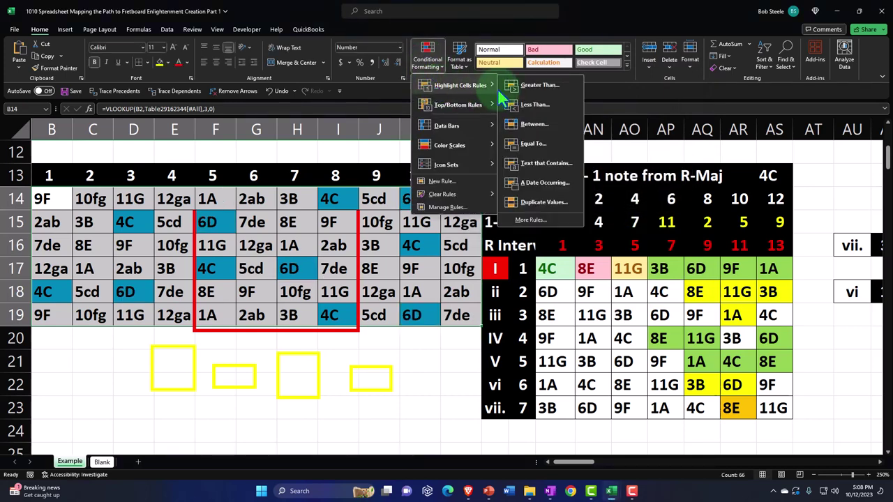
{"action": "left_click", "coordinate": [525, 143]}
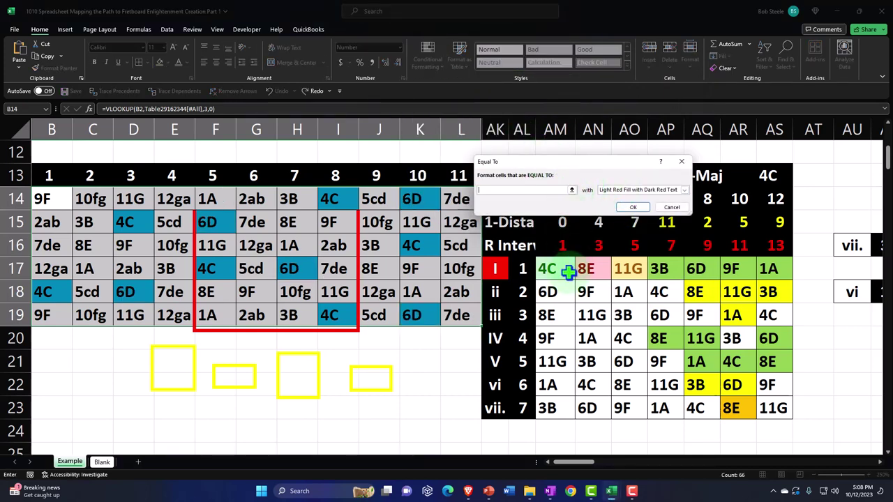
{"action": "left_click", "coordinate": [549, 314]}
{"action": "left_click", "coordinate": [684, 189]}
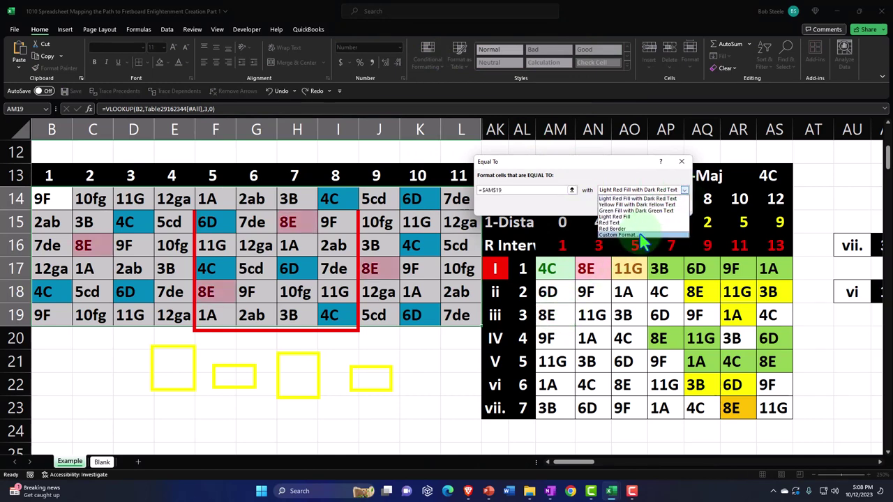
{"action": "left_click", "coordinate": [617, 234]}
{"action": "left_click", "coordinate": [526, 164]}
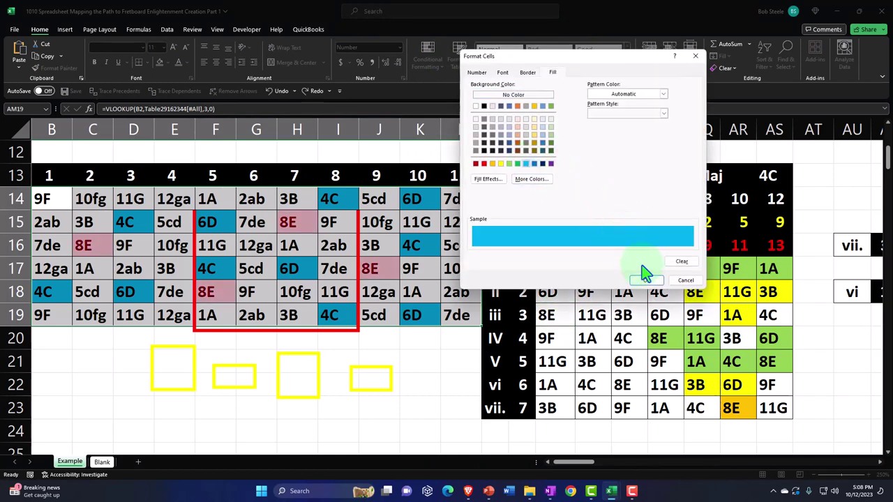
{"action": "left_click", "coordinate": [646, 281]}
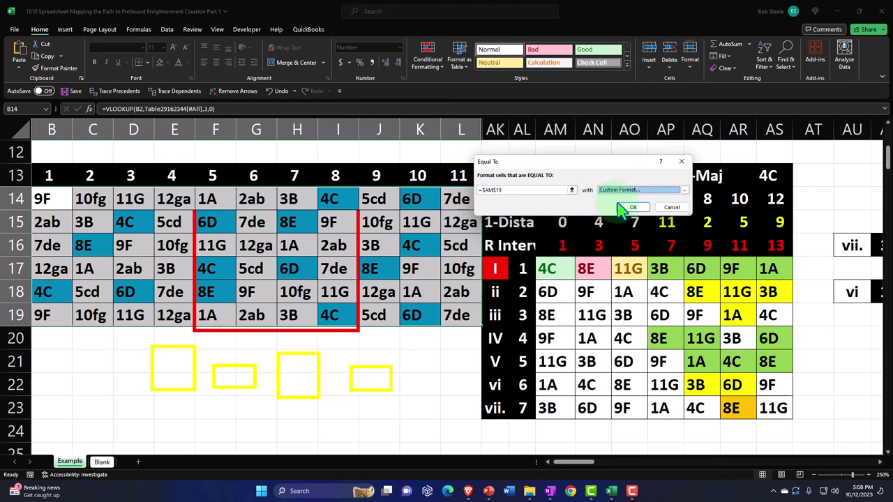
{"action": "key", "text": "Return"}
Add an Equal To rule on B14:L19 that fills notes matching cell AM20 with custom light blue.
{"action": "left_click", "coordinate": [423, 62]}
{"action": "mouse_move", "coordinate": [482, 87]}
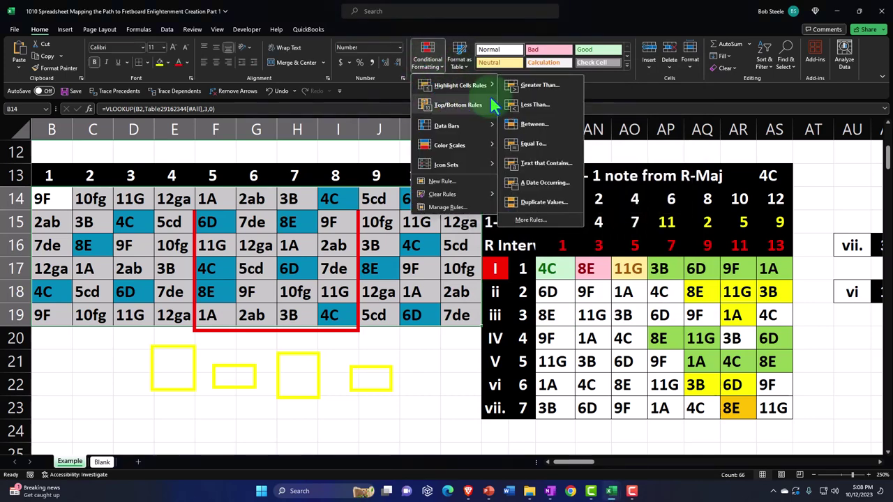
{"action": "left_click", "coordinate": [530, 144]}
{"action": "left_click", "coordinate": [547, 338]}
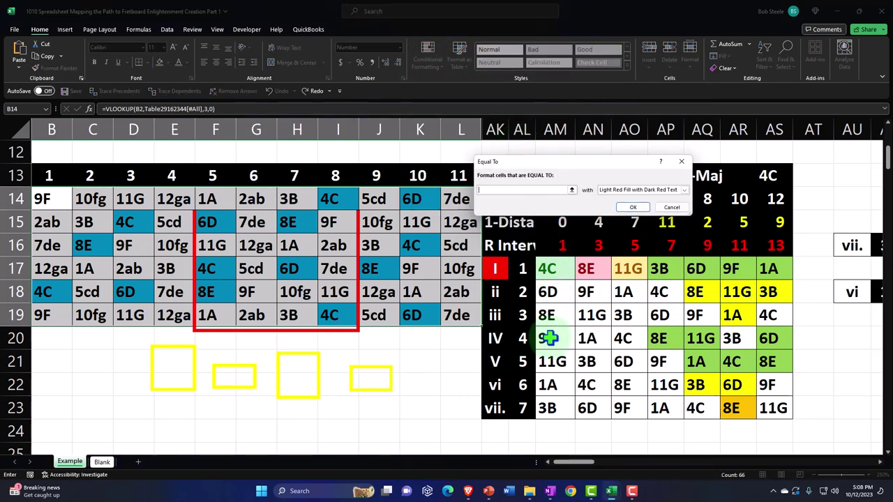
{"action": "left_click", "coordinate": [669, 190]}
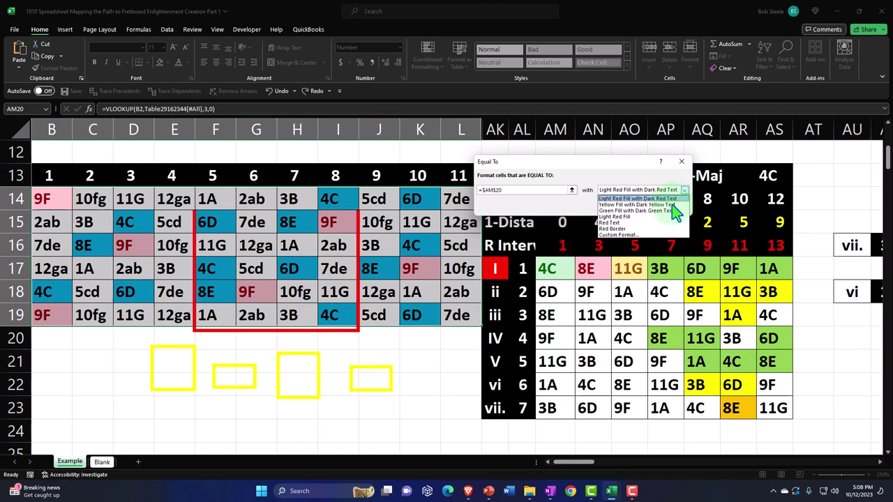
{"action": "left_click", "coordinate": [640, 243]}
{"action": "left_click", "coordinate": [534, 163]}
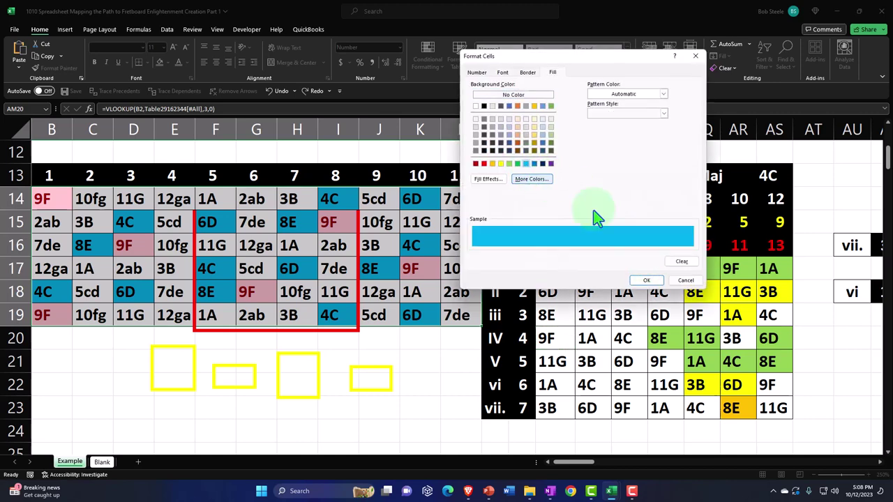
{"action": "left_click", "coordinate": [647, 281]}
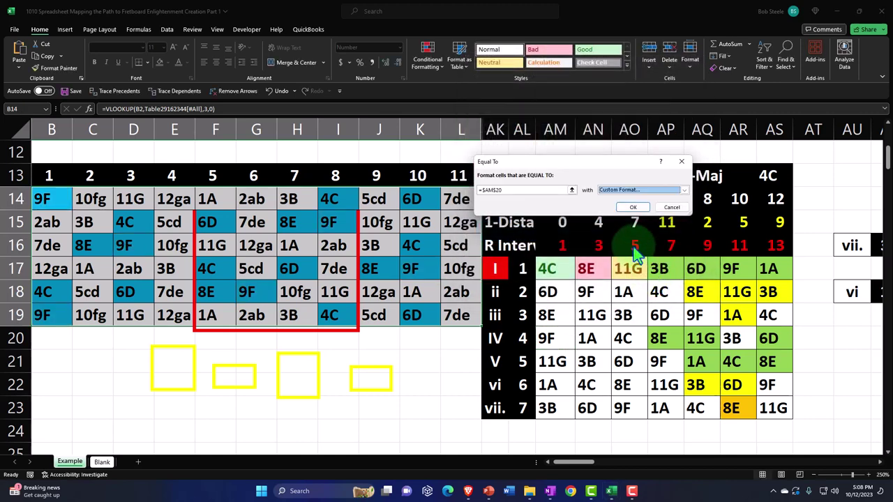
{"action": "left_click", "coordinate": [631, 208]}
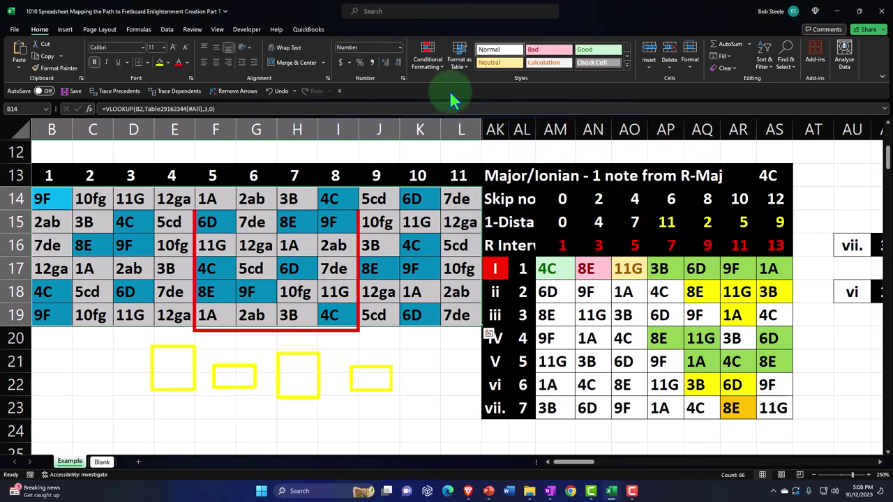
Add an Equal To rule on B14:L19 that fills notes matching cell AM21 with custom light blue.
{"action": "left_click", "coordinate": [427, 58]}
{"action": "mouse_move", "coordinate": [451, 91]}
{"action": "left_click", "coordinate": [528, 145]}
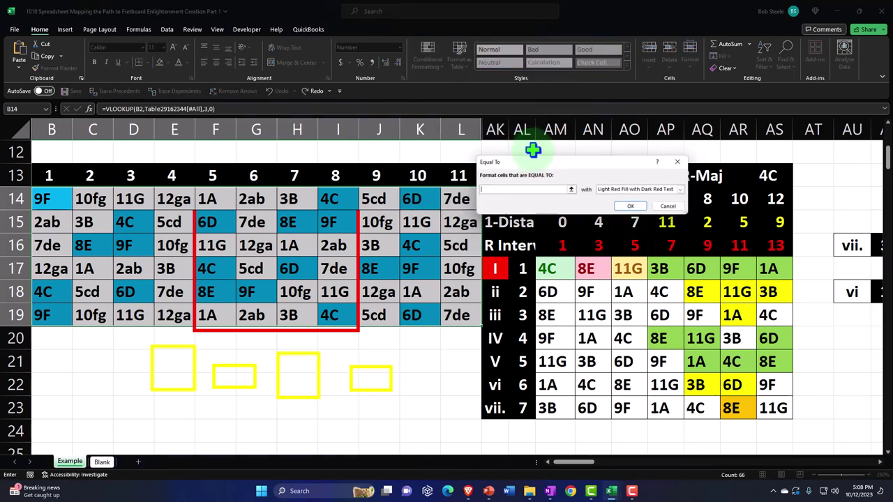
{"action": "left_click", "coordinate": [560, 356]}
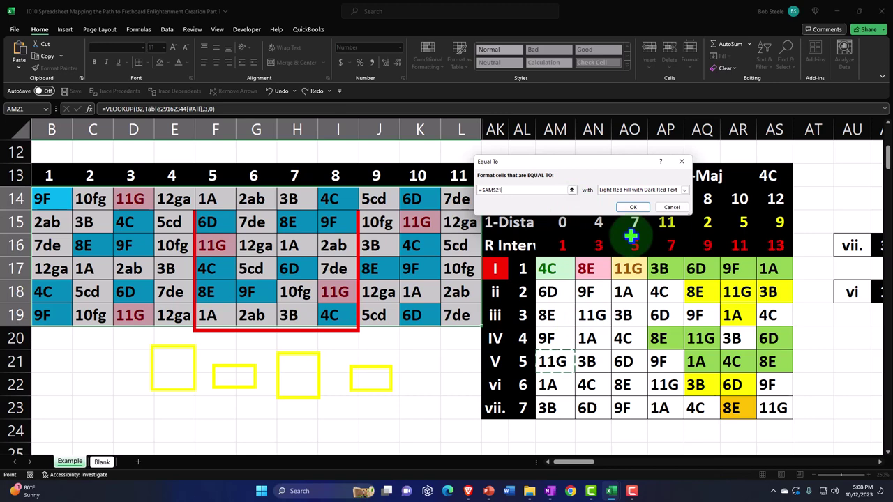
{"action": "left_click", "coordinate": [684, 190]}
{"action": "left_click", "coordinate": [640, 235]}
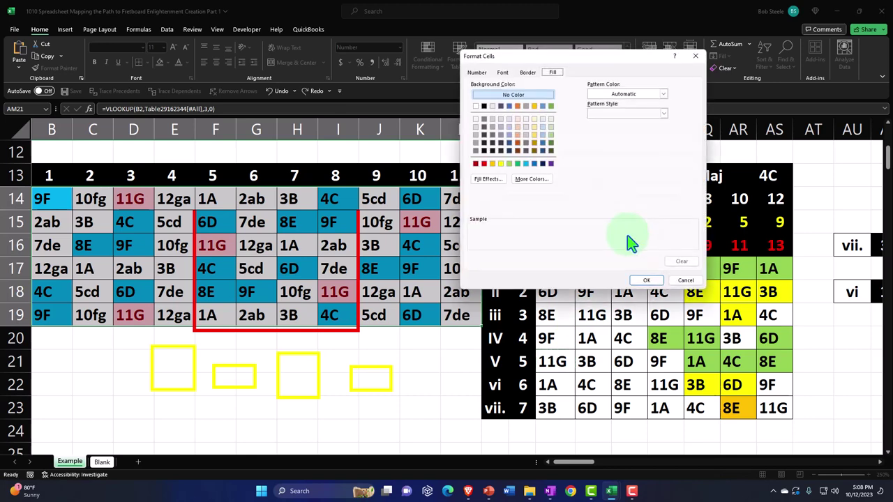
{"action": "left_click", "coordinate": [527, 164]}
{"action": "left_click", "coordinate": [642, 282]}
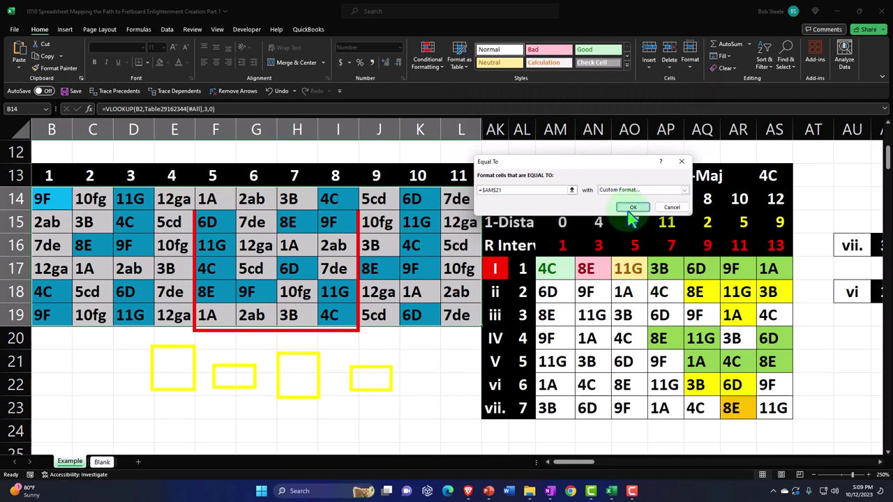
{"action": "left_click", "coordinate": [633, 207]}
Add an Equal To rule on B14:L19 that fills notes matching cell AM22 with custom light blue.
{"action": "mouse_move", "coordinate": [434, 88]}
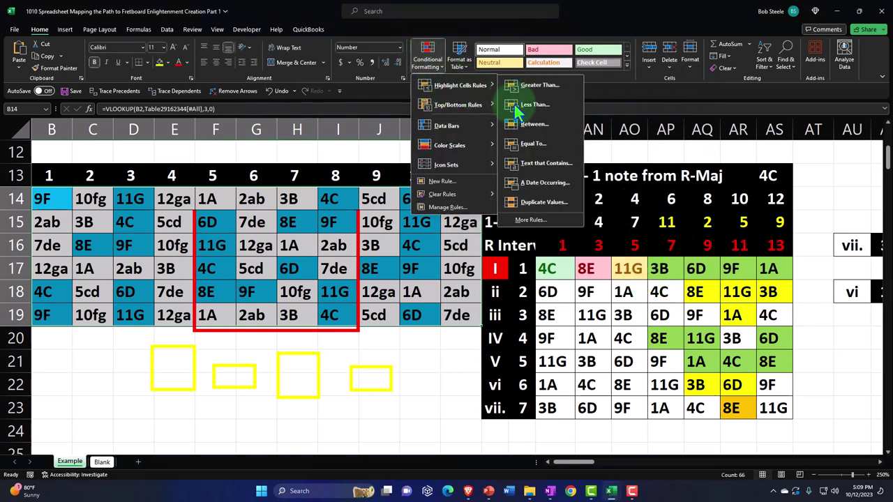
{"action": "left_click", "coordinate": [528, 120]}
{"action": "left_click", "coordinate": [569, 376]}
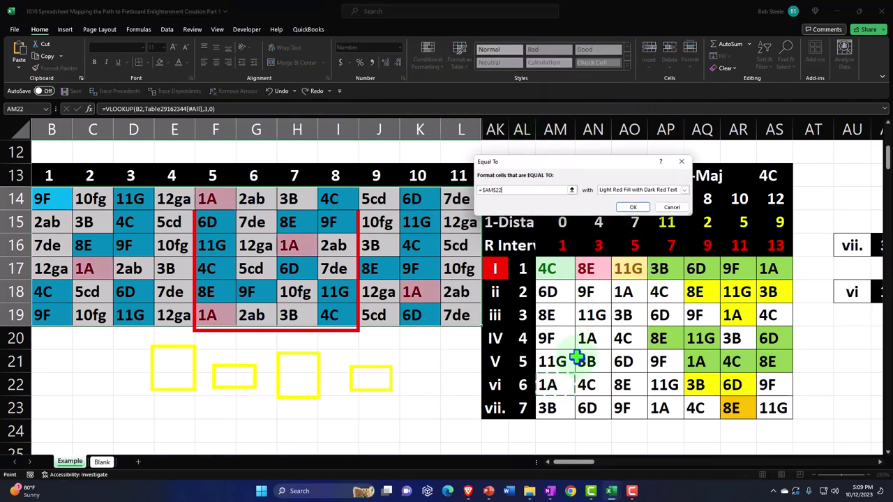
{"action": "left_click", "coordinate": [684, 190]}
{"action": "left_click", "coordinate": [650, 235]}
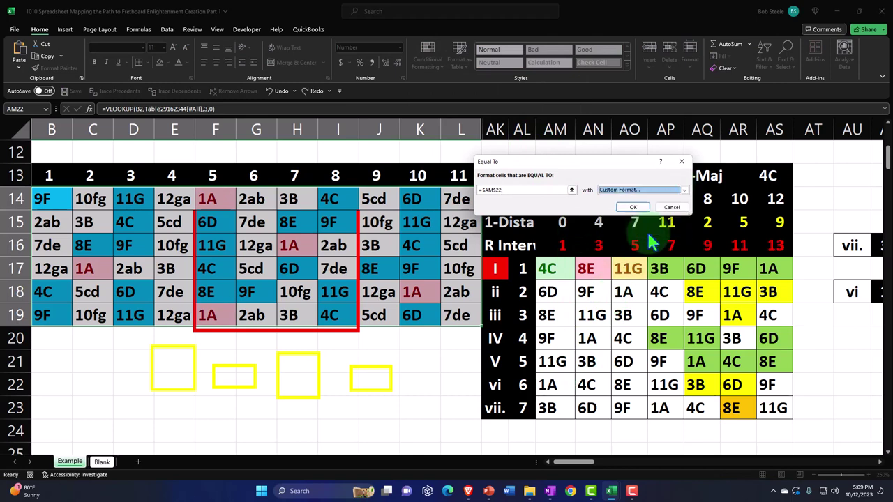
{"action": "left_click", "coordinate": [526, 165]}
{"action": "left_click", "coordinate": [647, 280]}
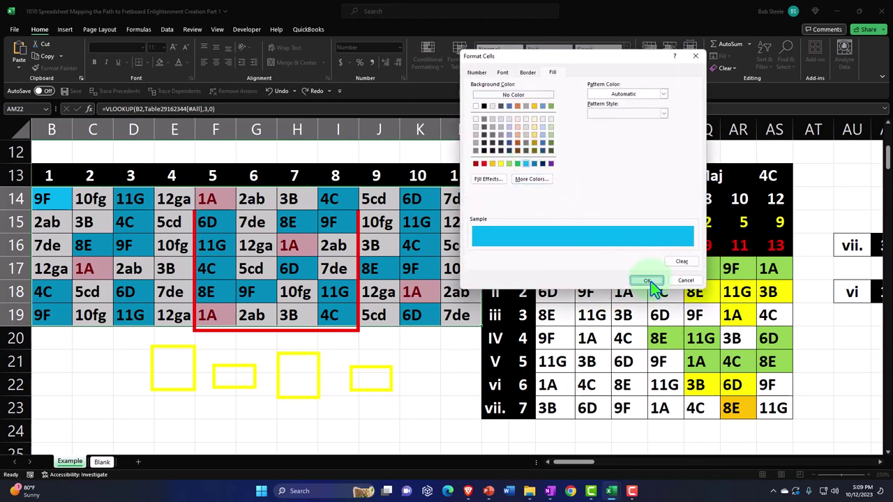
{"action": "left_click", "coordinate": [634, 207]}
Add an Equal To rule on B14:L19 that fills notes matching cell AM23 with custom light blue.
{"action": "left_click", "coordinate": [443, 61]}
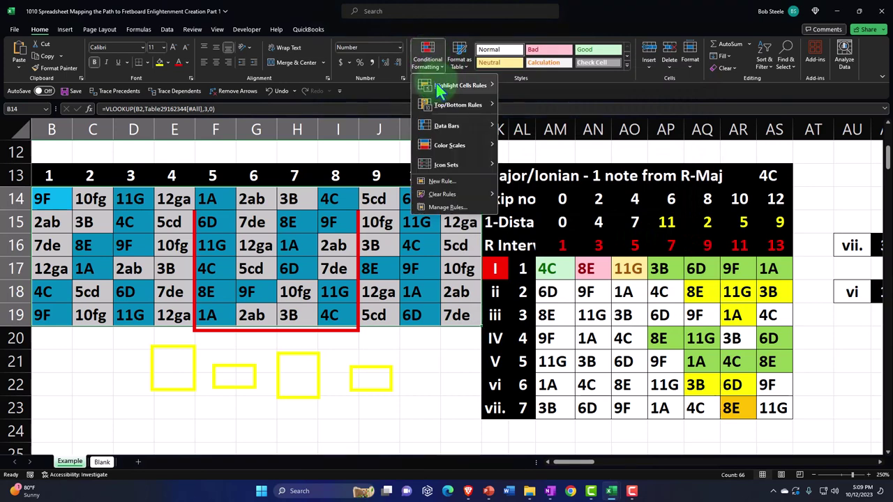
{"action": "mouse_move", "coordinate": [436, 83]}
{"action": "left_click", "coordinate": [520, 144]}
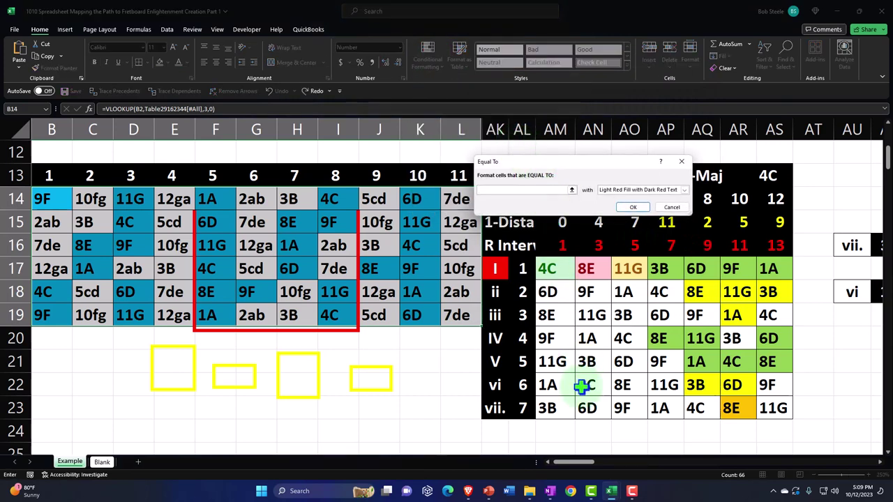
{"action": "left_click", "coordinate": [558, 408]}
{"action": "left_click", "coordinate": [686, 189]}
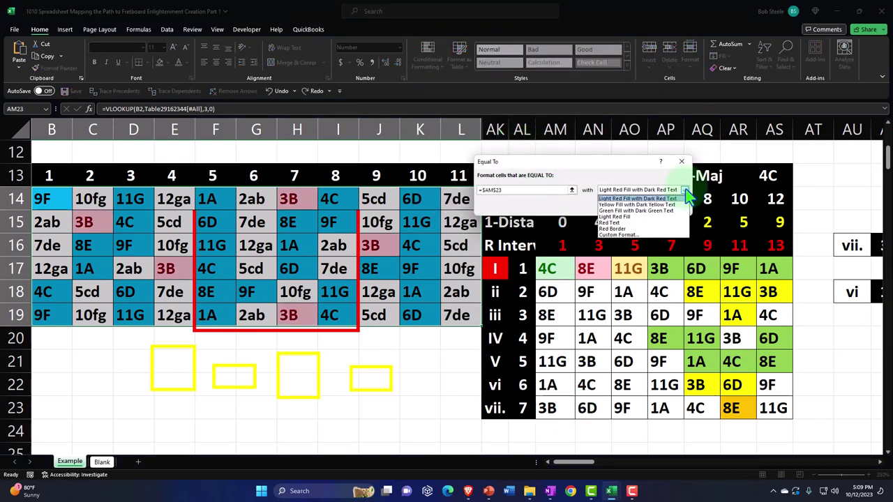
{"action": "left_click", "coordinate": [643, 248]}
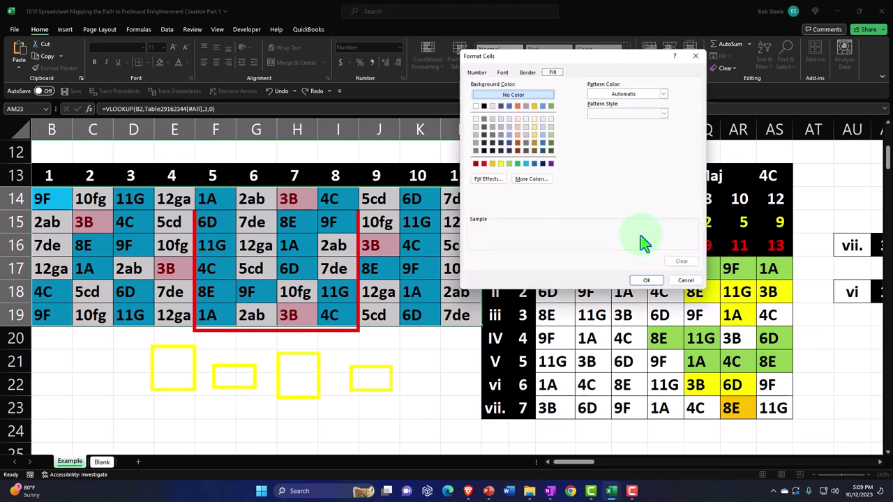
{"action": "left_click", "coordinate": [526, 163]}
{"action": "left_click", "coordinate": [646, 281]}
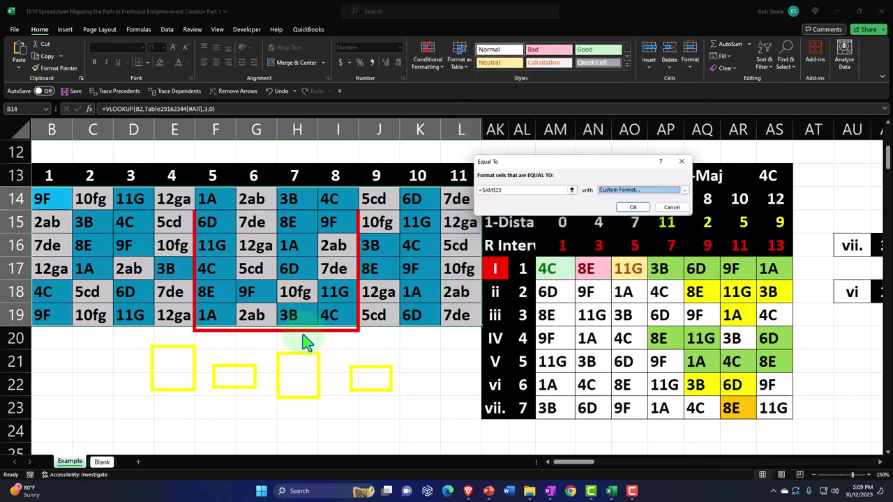
{"action": "left_click", "coordinate": [633, 207]}
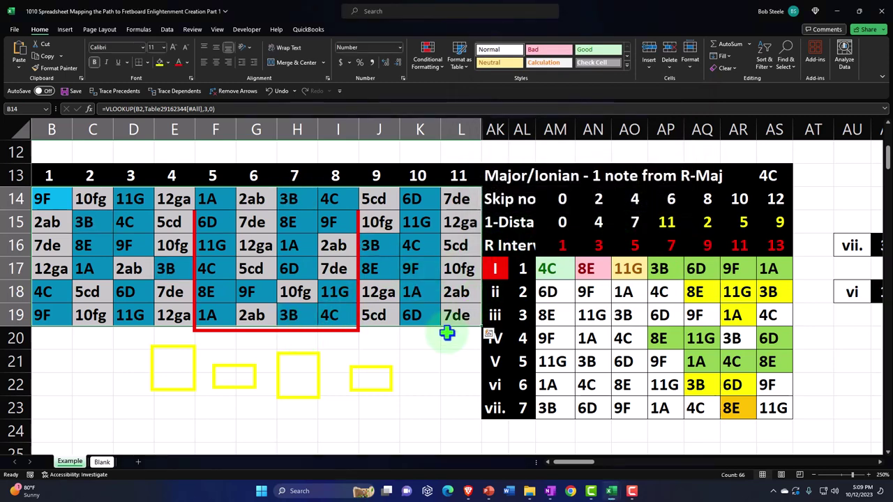
Deselect the fretboard range and select the red rectangle framing frets 5 to 8.
{"action": "left_click", "coordinate": [446, 334]}
{"action": "left_click", "coordinate": [357, 293]}
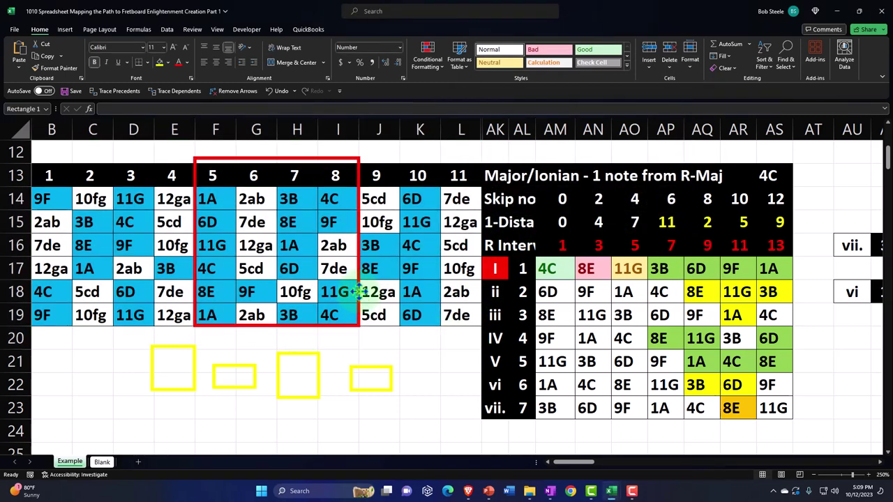
{"action": "left_click", "coordinate": [357, 293]}
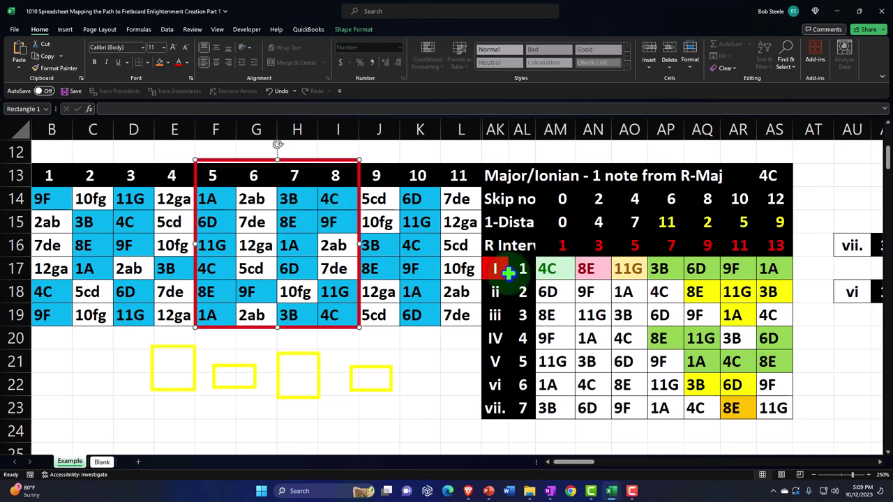
{"action": "left_click", "coordinate": [542, 260]}
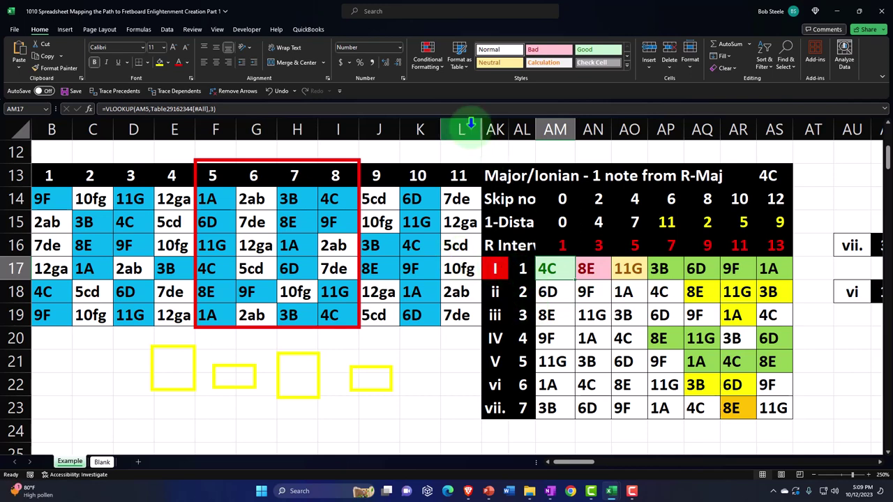
{"action": "left_click", "coordinate": [437, 70]}
{"action": "mouse_move", "coordinate": [444, 87]}
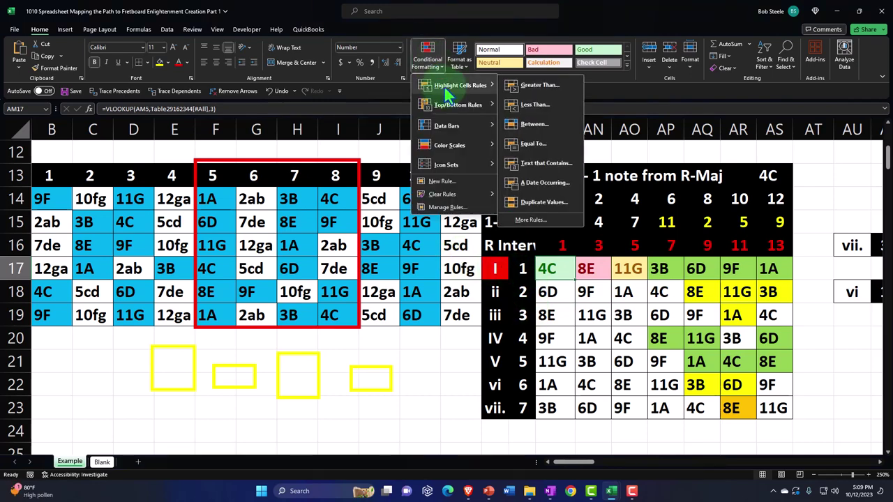
{"action": "left_click", "coordinate": [520, 154]}
{"action": "left_click", "coordinate": [558, 269]}
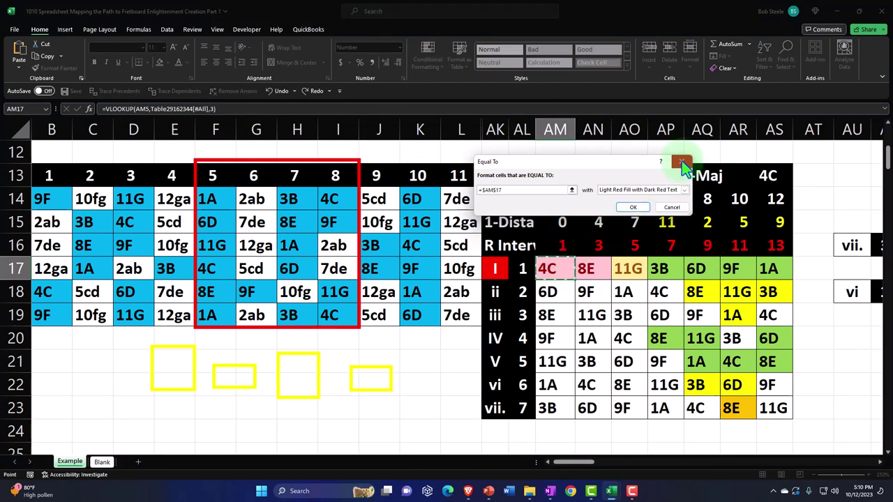
{"action": "left_click", "coordinate": [668, 206]}
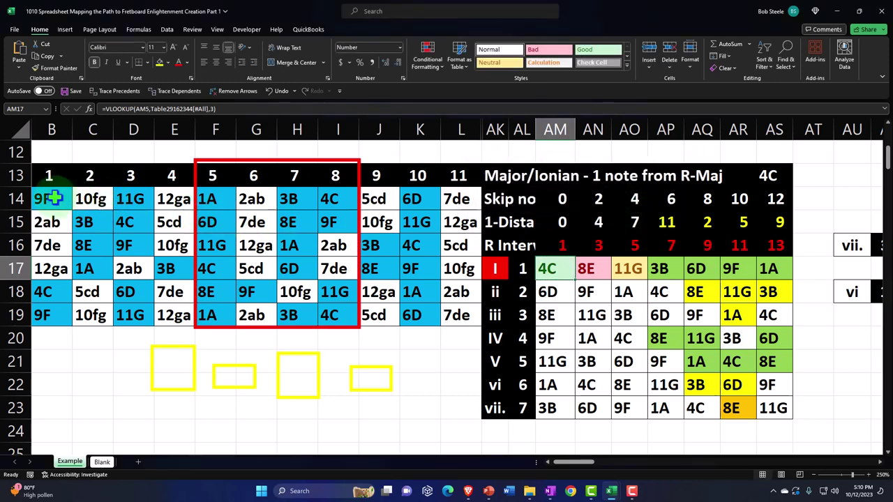
Add an Equal To rule on B14:L19 that formats notes matching cell AM17 with Green Fill with Dark Green Text.
{"action": "left_click_drag", "start_coordinate": [54, 199], "coordinate": [446, 311]}
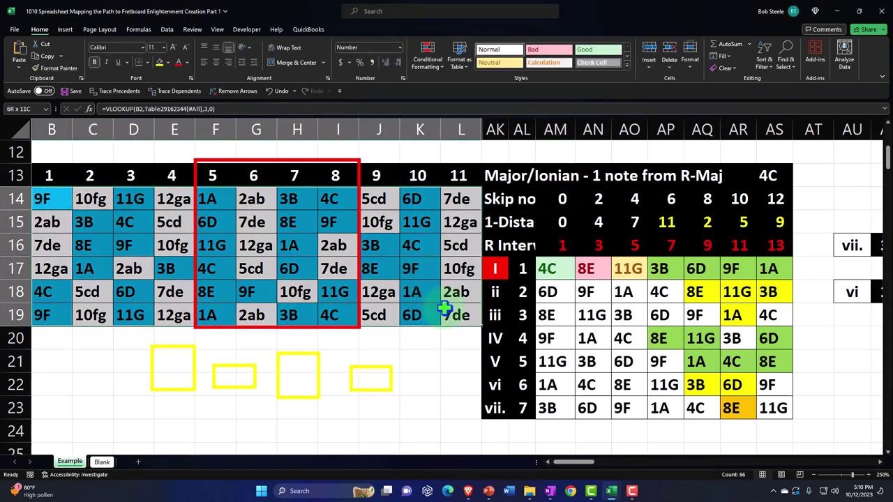
{"action": "left_click", "coordinate": [427, 63]}
{"action": "mouse_move", "coordinate": [496, 84]}
{"action": "left_click", "coordinate": [526, 138]}
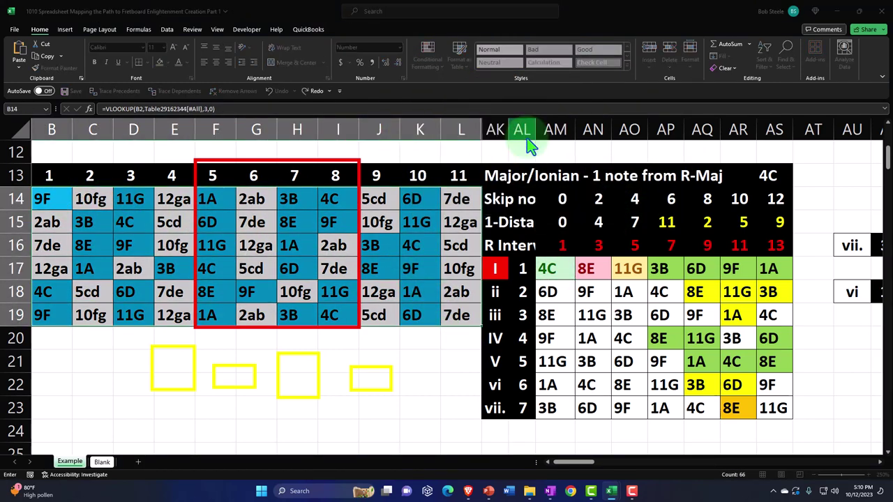
{"action": "left_click", "coordinate": [547, 268]}
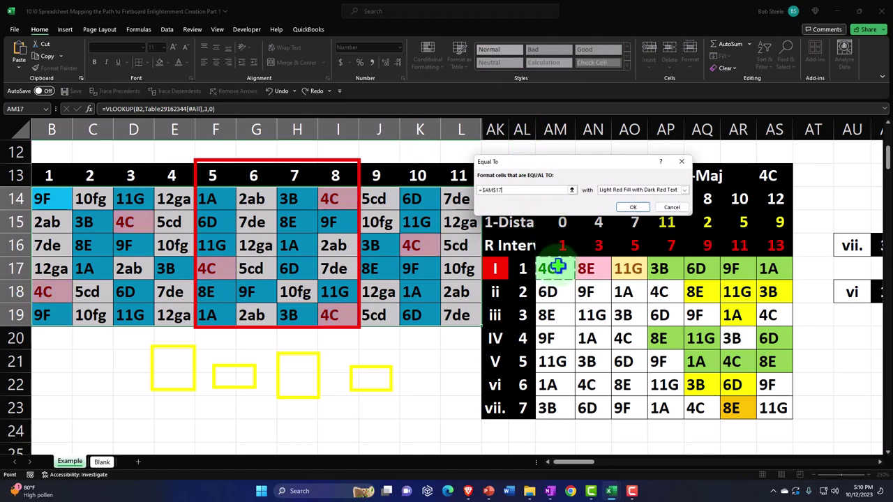
{"action": "left_click", "coordinate": [683, 190]}
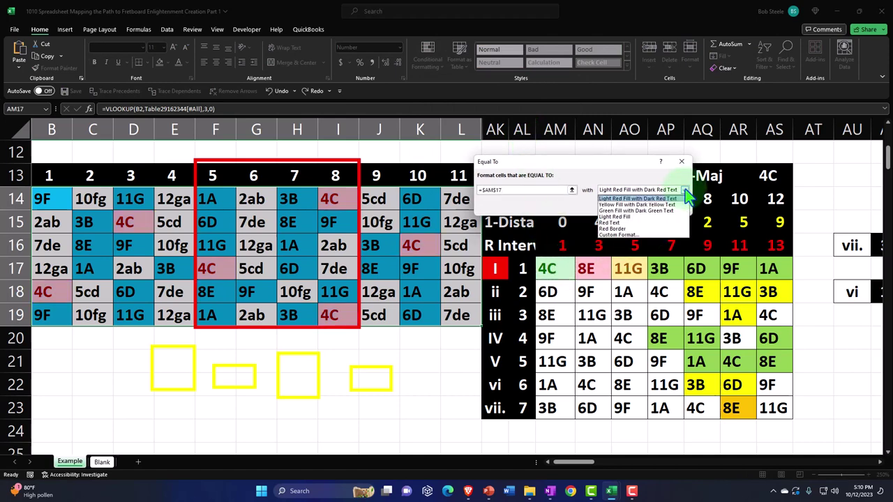
{"action": "left_click", "coordinate": [654, 211]}
{"action": "left_click", "coordinate": [658, 206]}
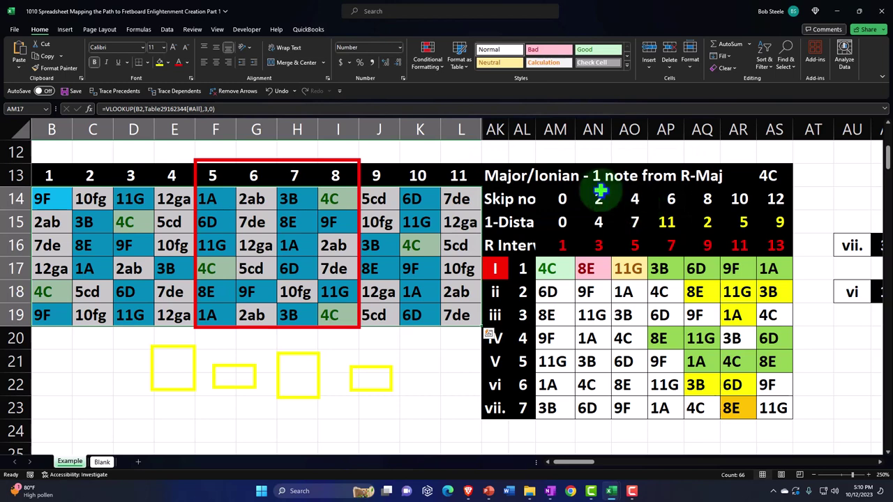
Add an Equal To rule on B14:L19 that formats notes matching cell AN17 with Light Red Fill with Dark Red Text.
{"action": "left_click", "coordinate": [427, 57]}
{"action": "mouse_move", "coordinate": [433, 85]}
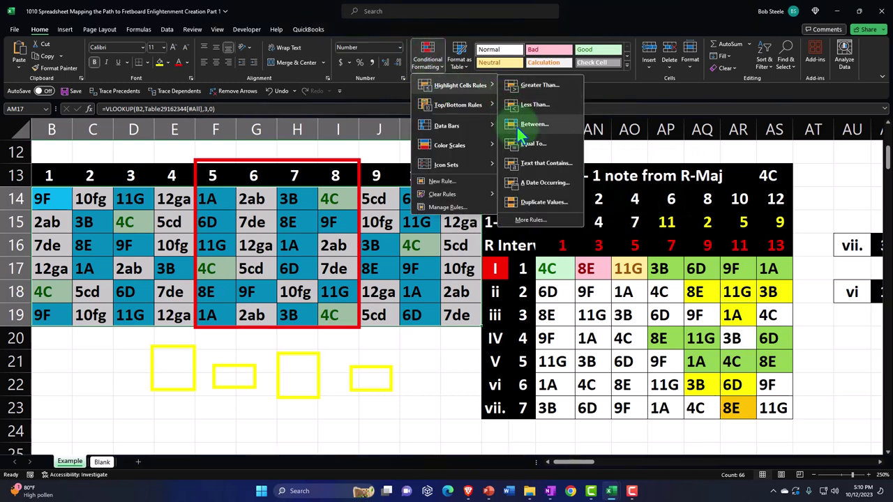
{"action": "left_click", "coordinate": [530, 143]}
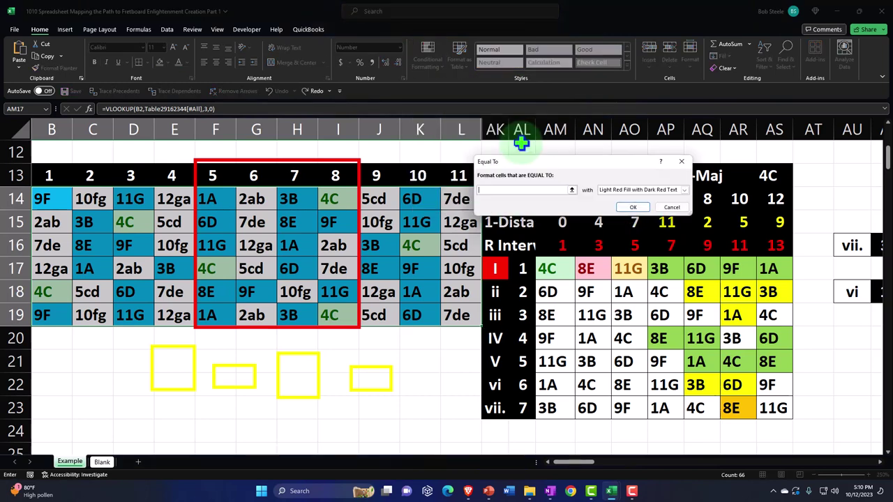
{"action": "left_click", "coordinate": [596, 269]}
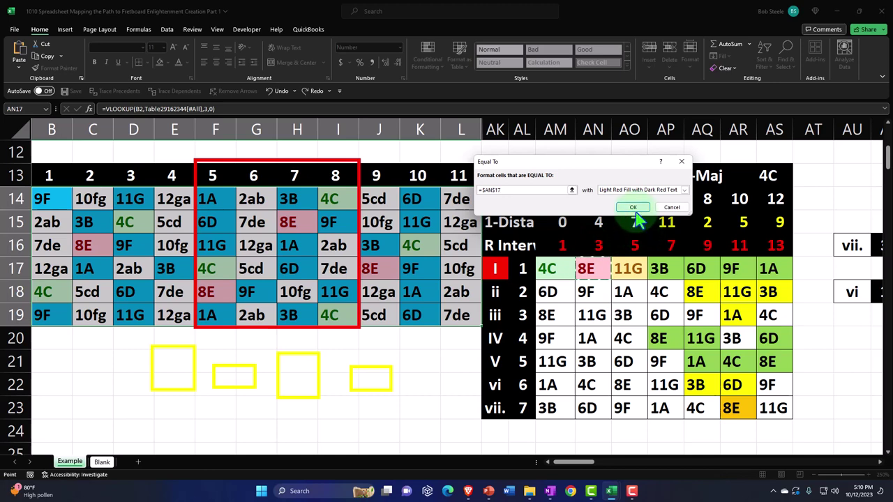
{"action": "left_click", "coordinate": [634, 209]}
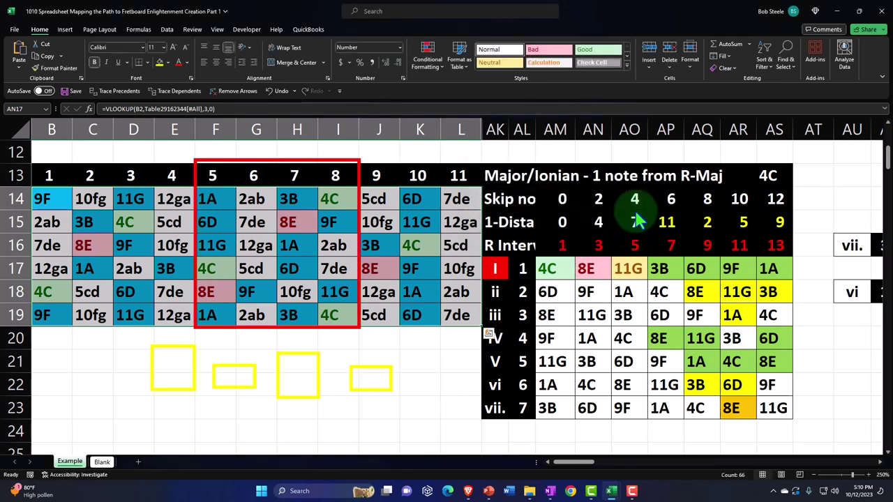
Add an Equal To rule on B14:L19 that formats notes matching cell AO17 with Yellow Fill with Dark Yellow Text.
{"action": "left_click", "coordinate": [427, 56]}
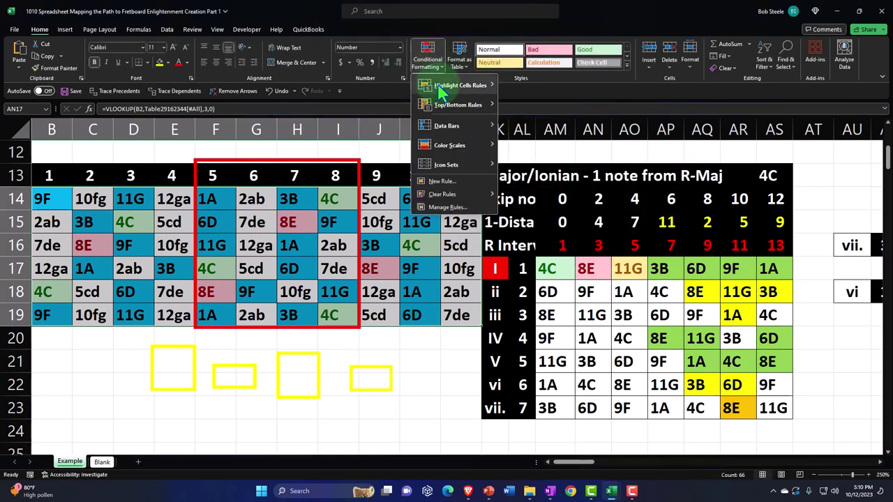
{"action": "mouse_move", "coordinate": [439, 91]}
{"action": "left_click", "coordinate": [536, 153]}
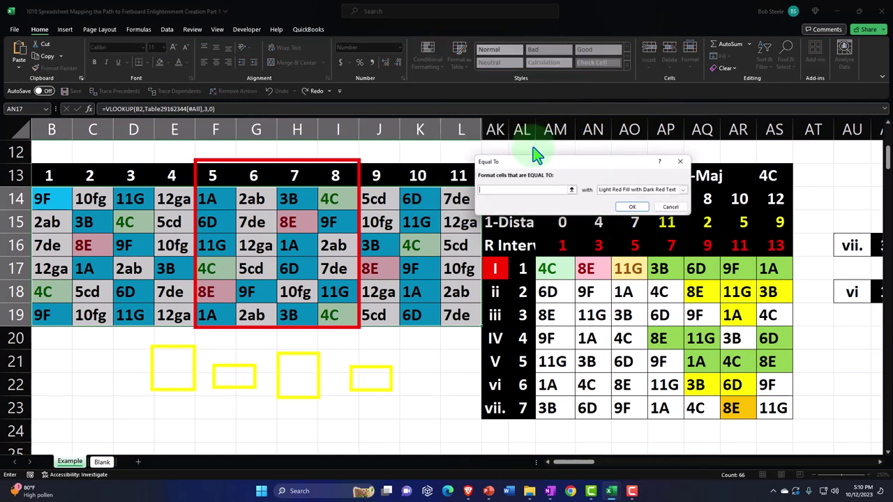
{"action": "left_click", "coordinate": [626, 271]}
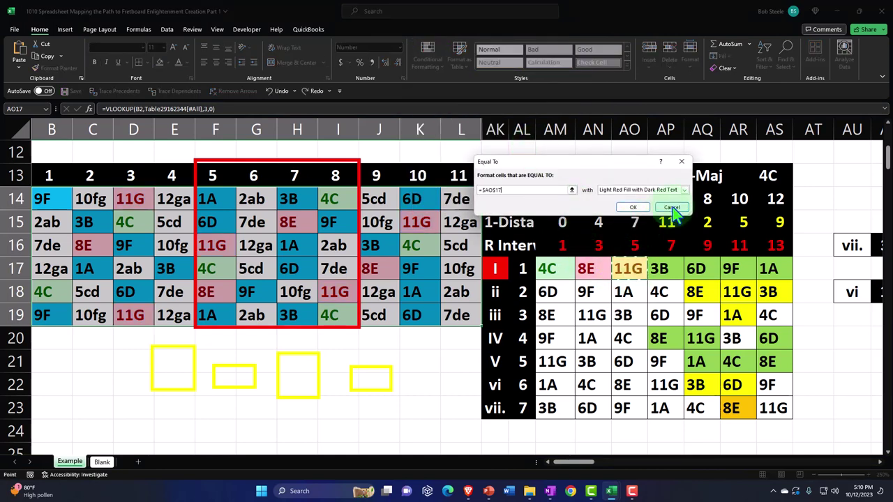
{"action": "left_click", "coordinate": [684, 190]}
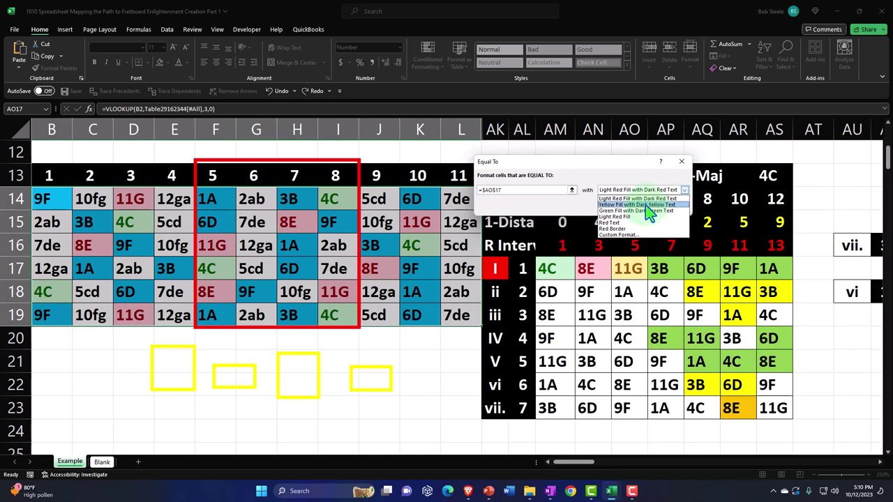
{"action": "left_click", "coordinate": [645, 203]}
{"action": "left_click", "coordinate": [631, 208]}
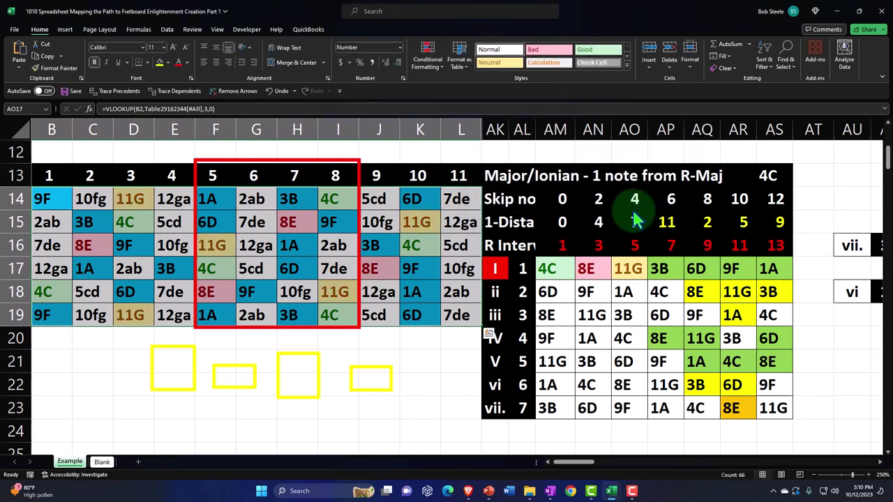
Deselect the fretboard range and nudge the red rectangle around frets 5 to 8 slightly toward the lower frets.
{"action": "left_click", "coordinate": [436, 298]}
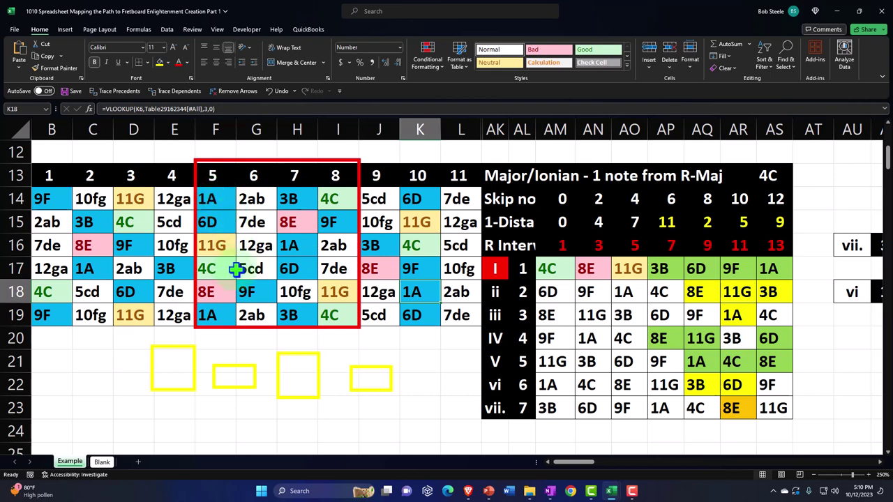
{"action": "left_click_drag", "start_coordinate": [356, 191], "coordinate": [355, 186]}
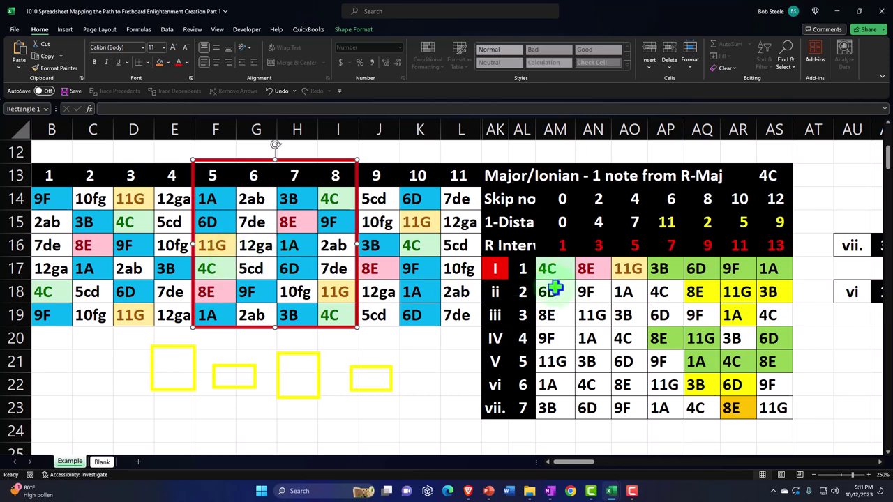
{"action": "left_click_drag", "start_coordinate": [547, 292], "coordinate": [620, 294]}
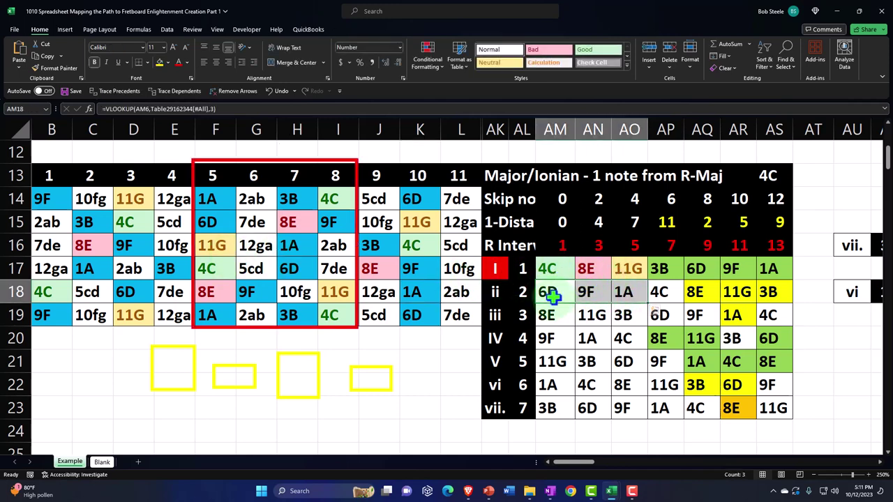
{"action": "left_click", "coordinate": [438, 62]}
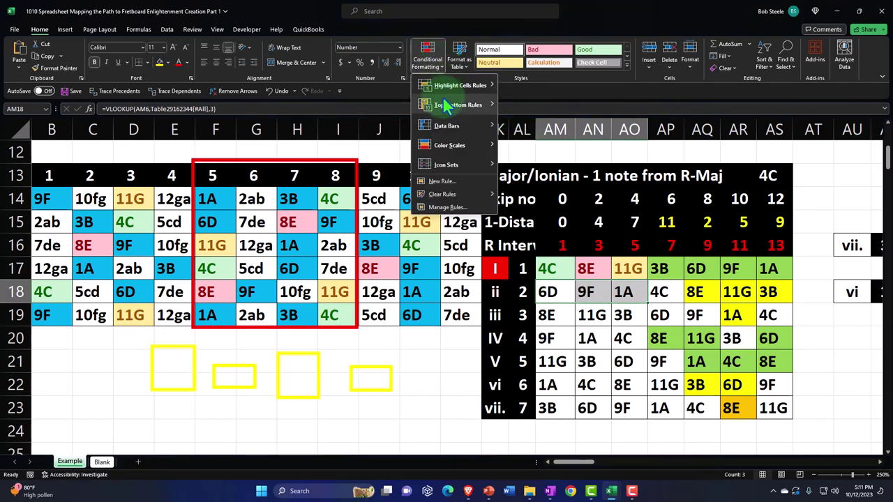
{"action": "mouse_move", "coordinate": [457, 93]}
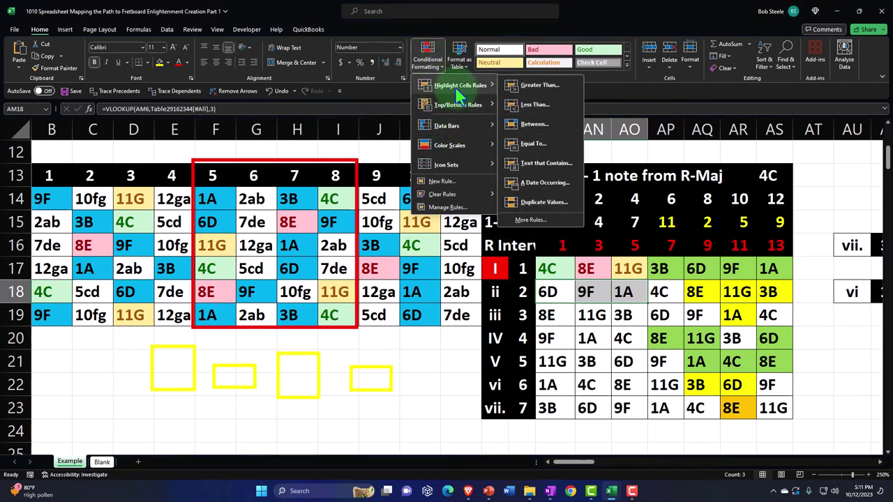
{"action": "left_click", "coordinate": [450, 207]}
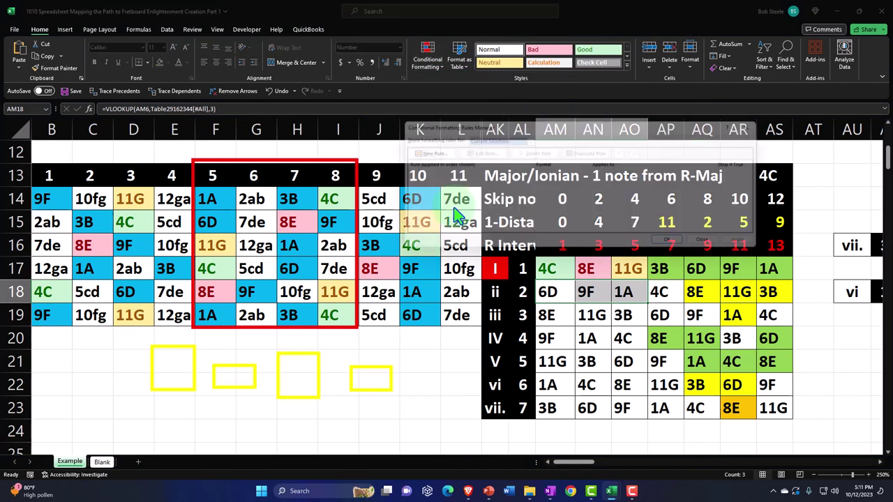
{"action": "left_click_drag", "start_coordinate": [514, 131], "coordinate": [565, 327]}
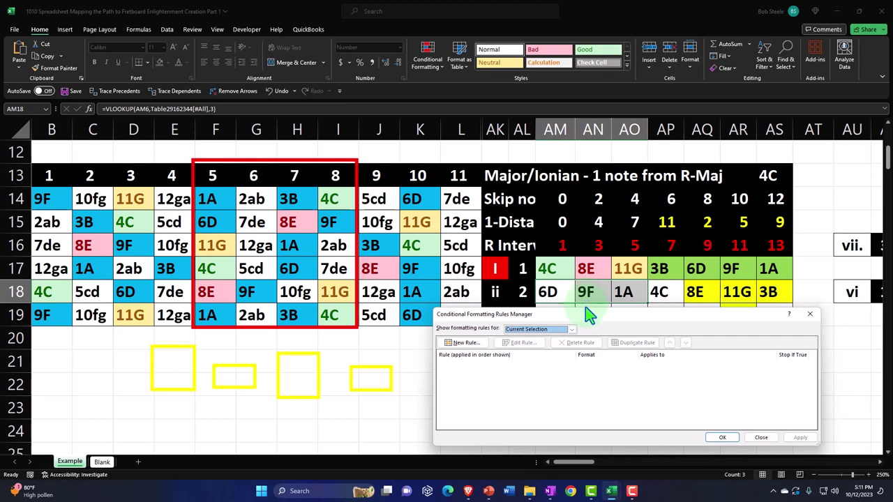
{"action": "left_click", "coordinate": [810, 314]}
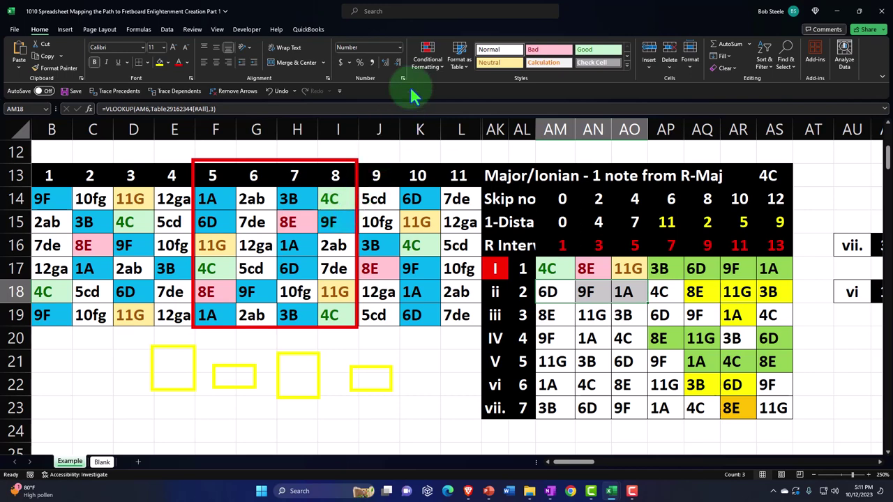
Edit the yellow Equal To rule on fretboard range B14:L19 so it compares notes with cell AO18.
{"action": "left_click", "coordinate": [428, 55]}
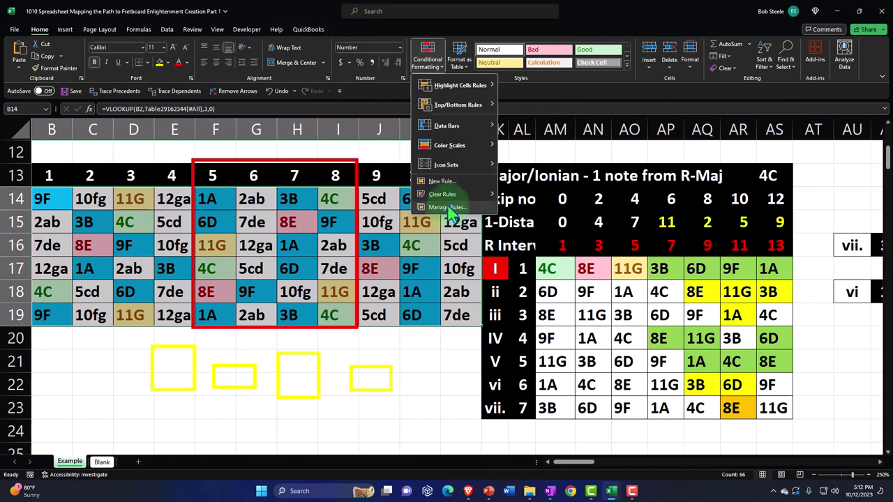
{"action": "left_click", "coordinate": [447, 207]}
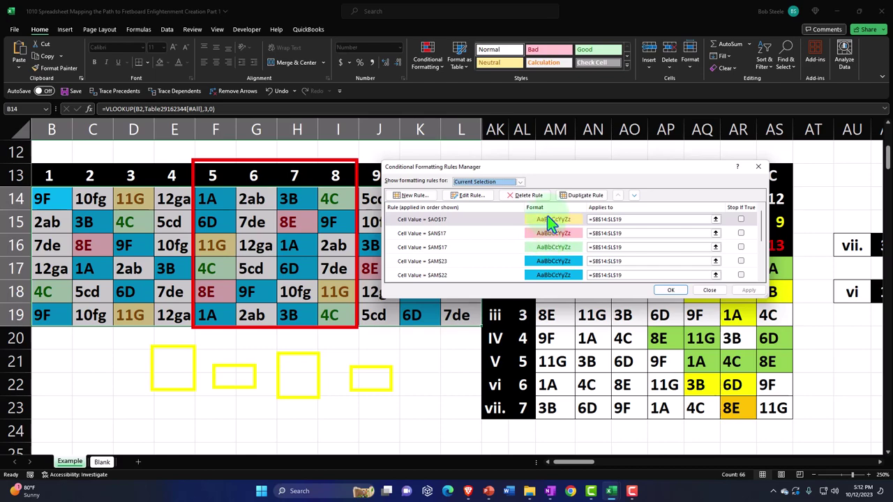
{"action": "left_click_drag", "start_coordinate": [565, 180], "coordinate": [588, 314]}
{"action": "double_click", "coordinate": [588, 360]}
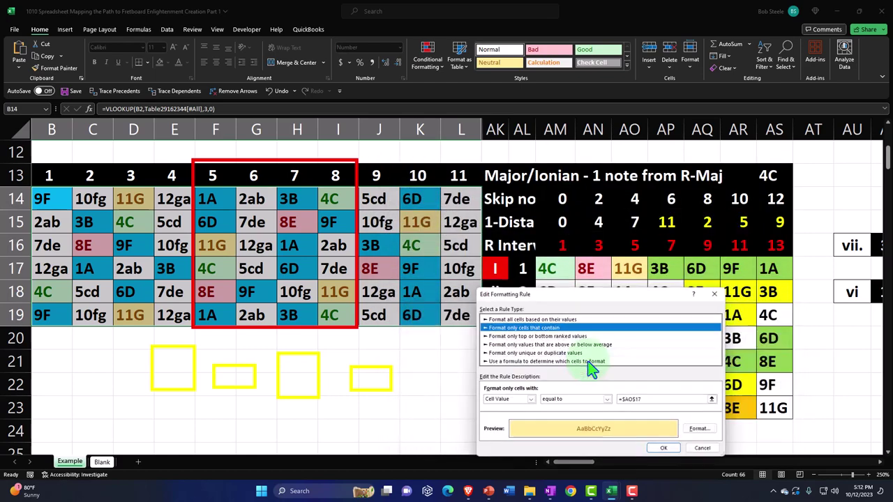
{"action": "left_click_drag", "start_coordinate": [651, 398], "coordinate": [600, 401]}
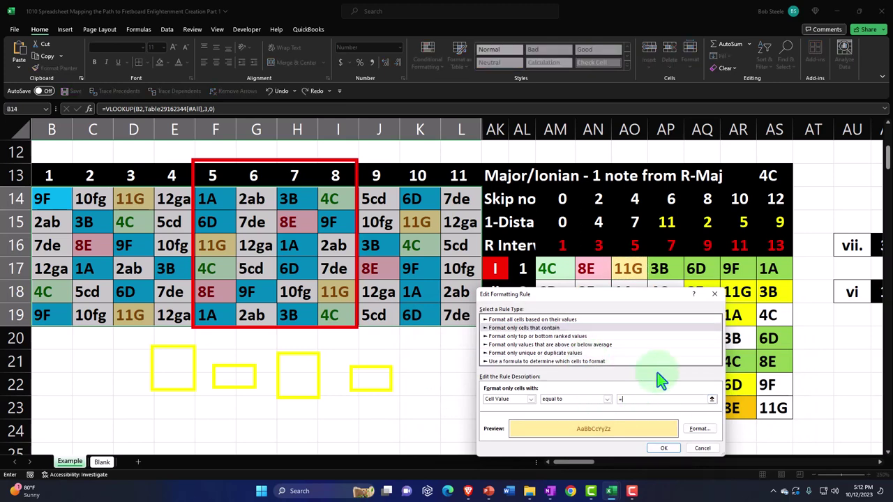
{"action": "left_click", "coordinate": [627, 269]}
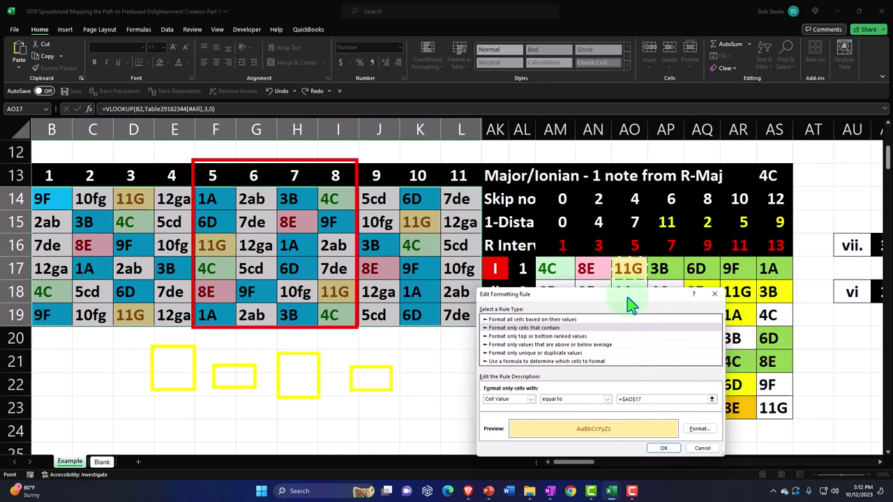
{"action": "left_click_drag", "start_coordinate": [629, 296], "coordinate": [629, 311]}
{"action": "left_click", "coordinate": [624, 293]}
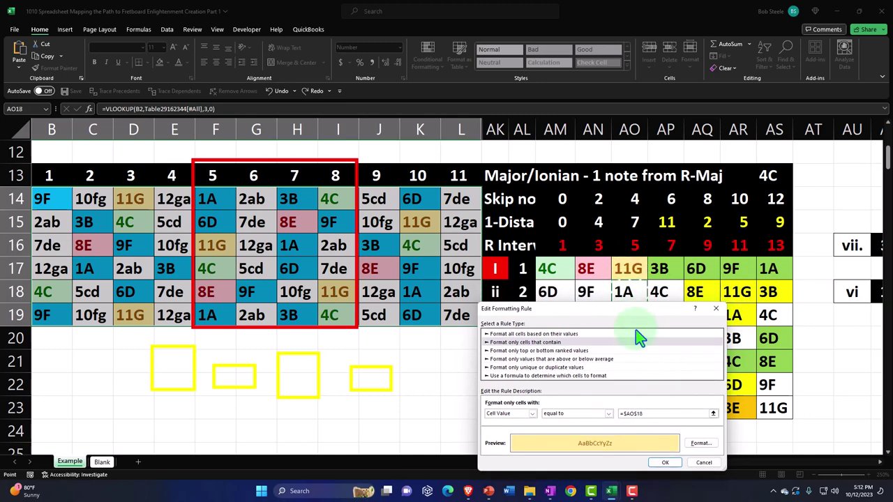
{"action": "left_click", "coordinate": [662, 462]}
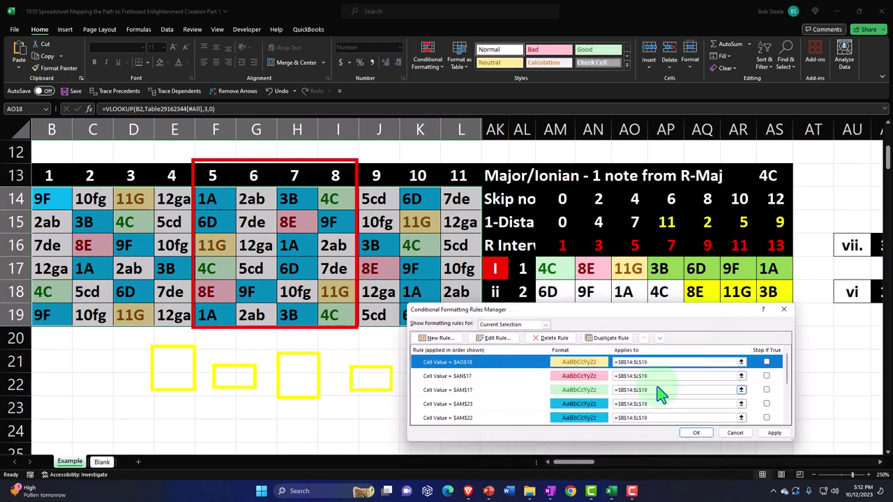
Change the light red Equal To rule on B14:L19 to compare notes with cell AN18.
{"action": "double_click", "coordinate": [594, 378]}
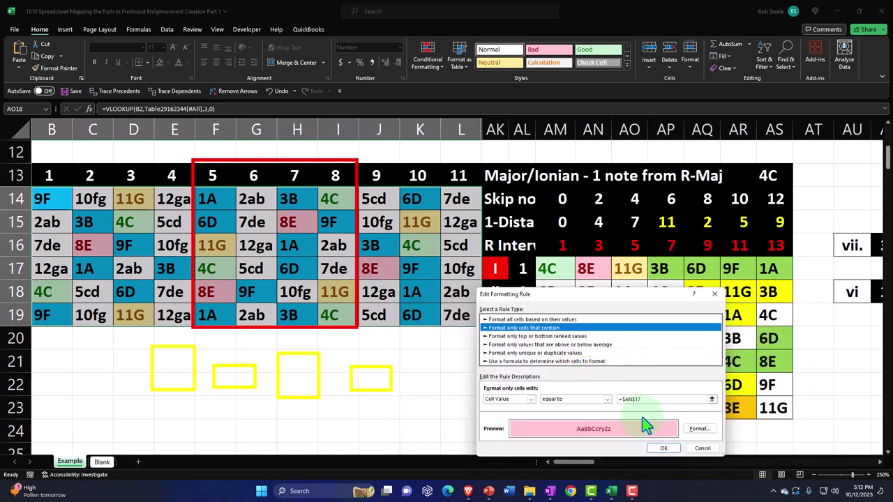
{"action": "left_click", "coordinate": [619, 399]}
{"action": "type", "text": "="}
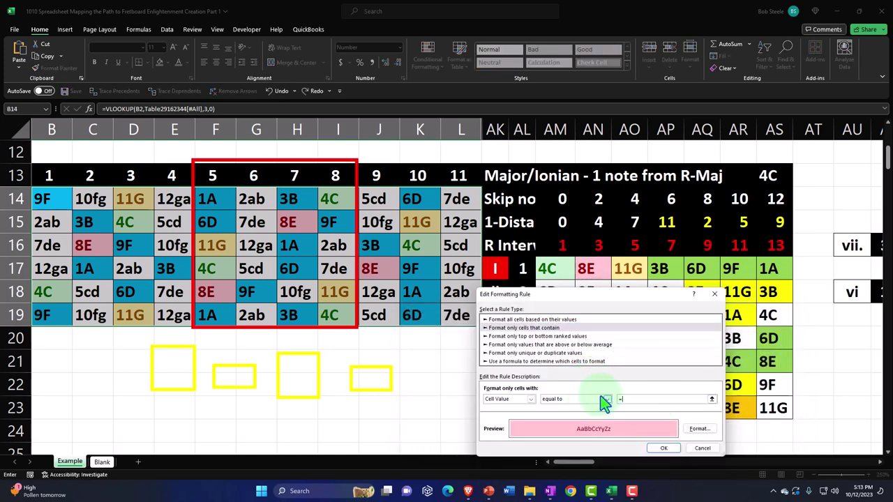
{"action": "left_click_drag", "start_coordinate": [590, 294], "coordinate": [590, 313]}
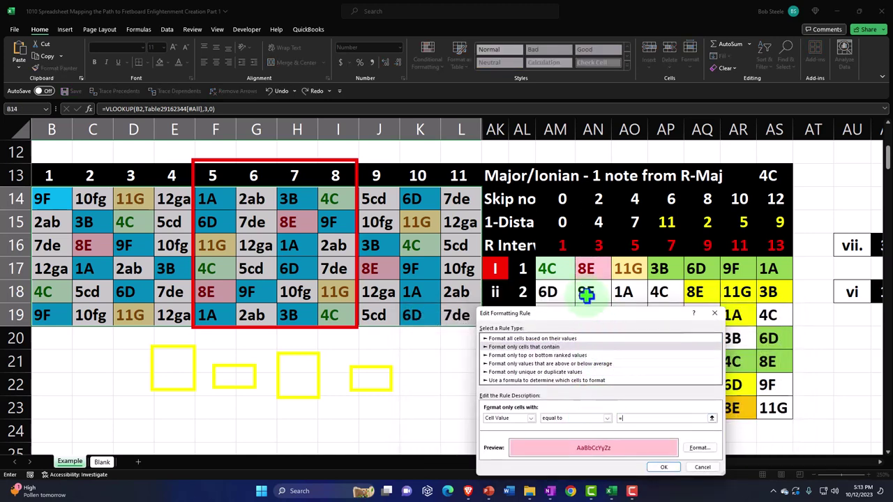
{"action": "left_click", "coordinate": [663, 467]}
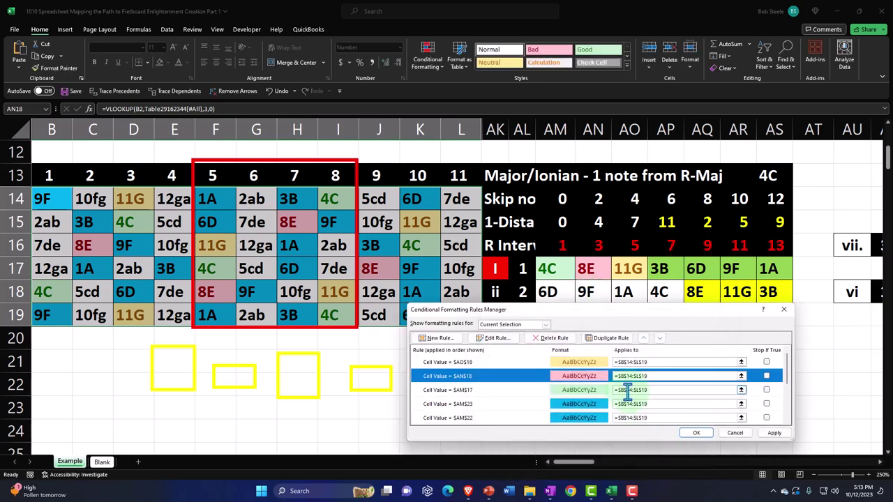
Change the green Equal To rule on B14:L19 to reference AM18, apply the edited rules and deselect the fretboard.
{"action": "double_click", "coordinate": [604, 390]}
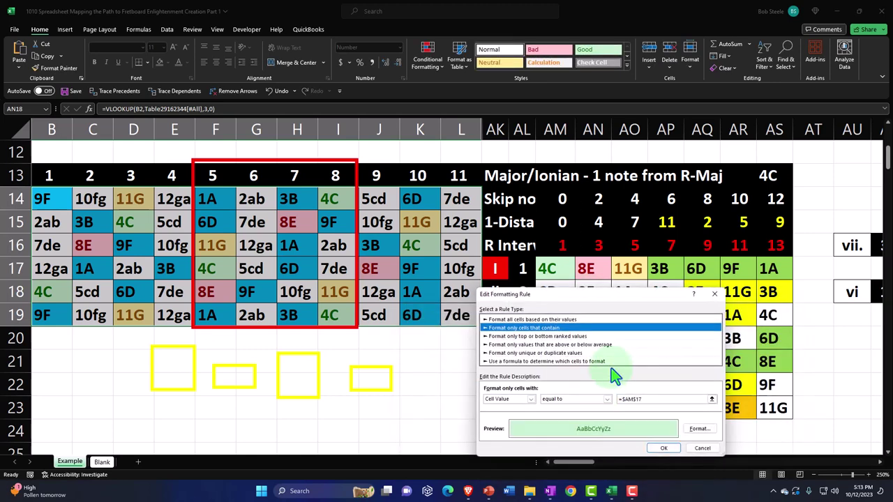
{"action": "left_click", "coordinate": [649, 398]}
{"action": "type", "text": "="}
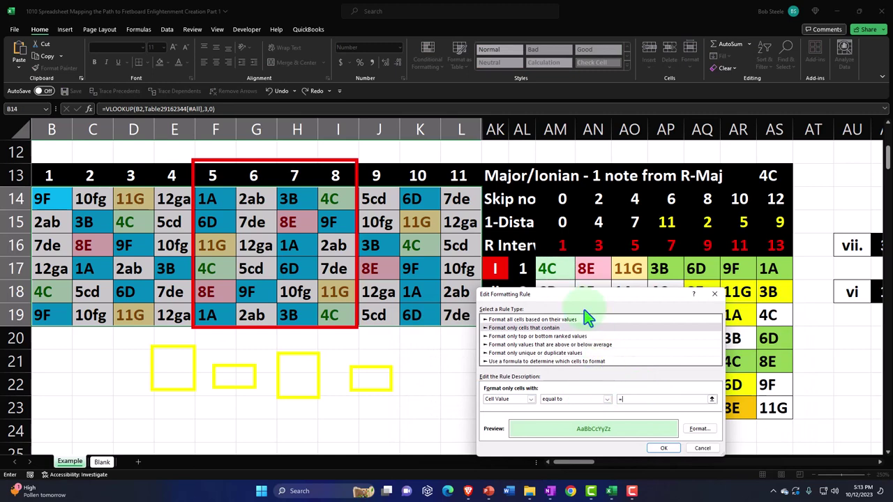
{"action": "left_click_drag", "start_coordinate": [574, 298], "coordinate": [575, 320]}
{"action": "left_click", "coordinate": [548, 292]}
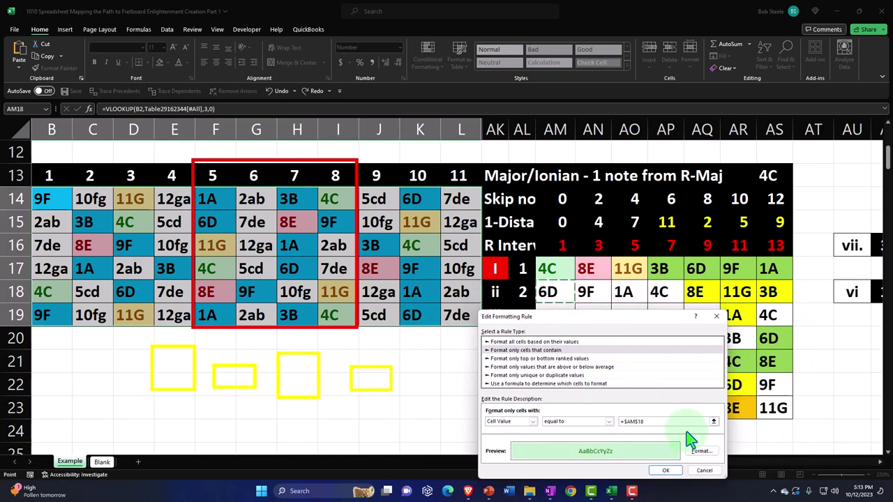
{"action": "left_click", "coordinate": [666, 471]}
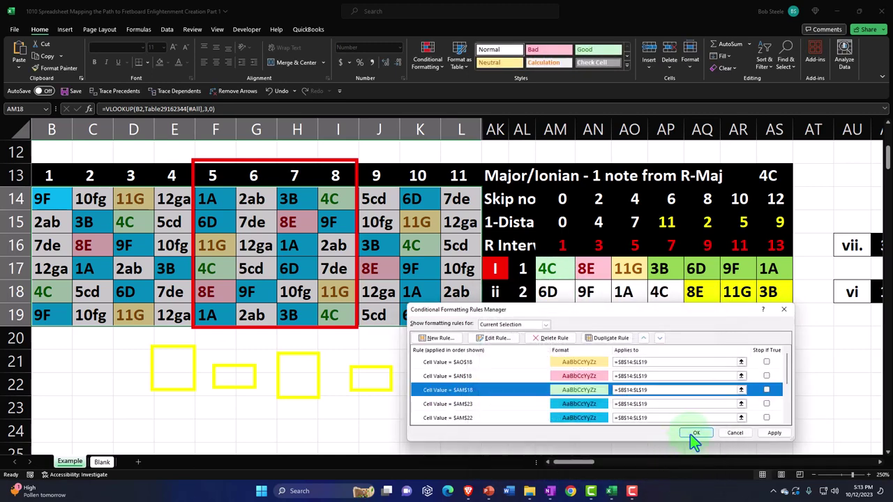
{"action": "left_click", "coordinate": [690, 434]}
{"action": "left_click", "coordinate": [339, 311]}
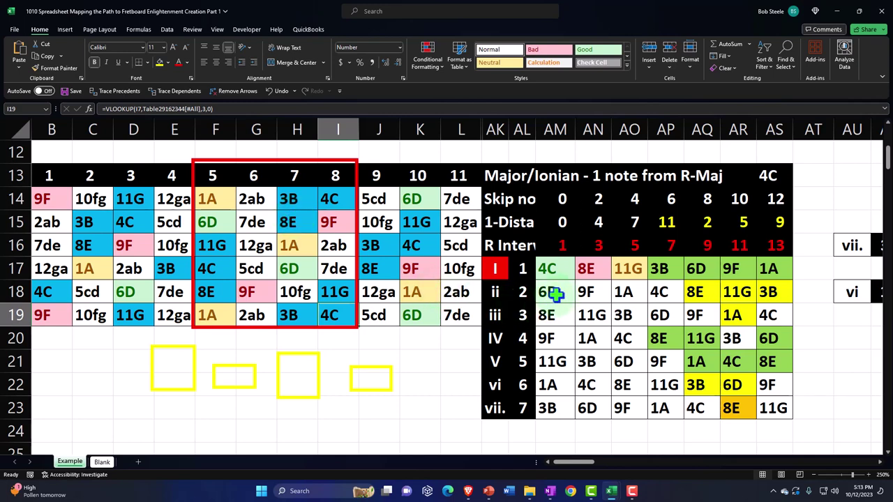
Highlight the ii chord notes in AM18:AO18, then unhide the columns between L and AK.
{"action": "left_click_drag", "start_coordinate": [552, 292], "coordinate": [623, 293]}
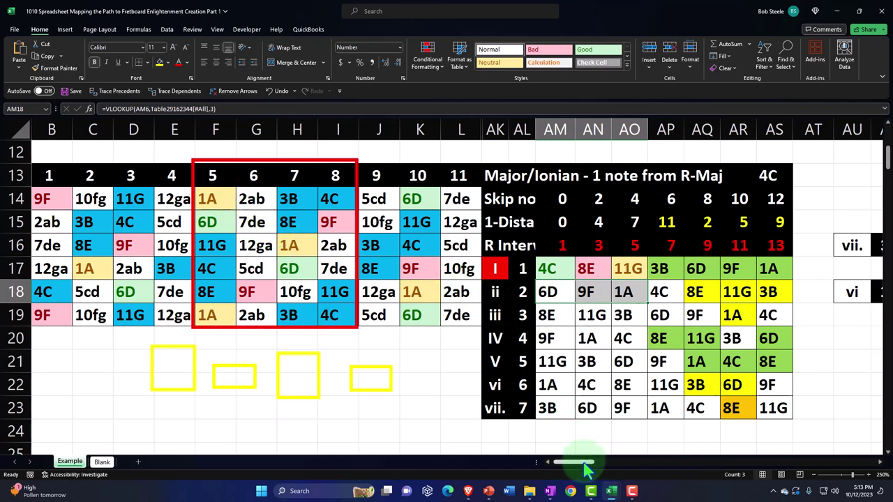
{"action": "scroll", "coordinate": [576, 370], "scroll_direction": "up", "scroll_amount": 4}
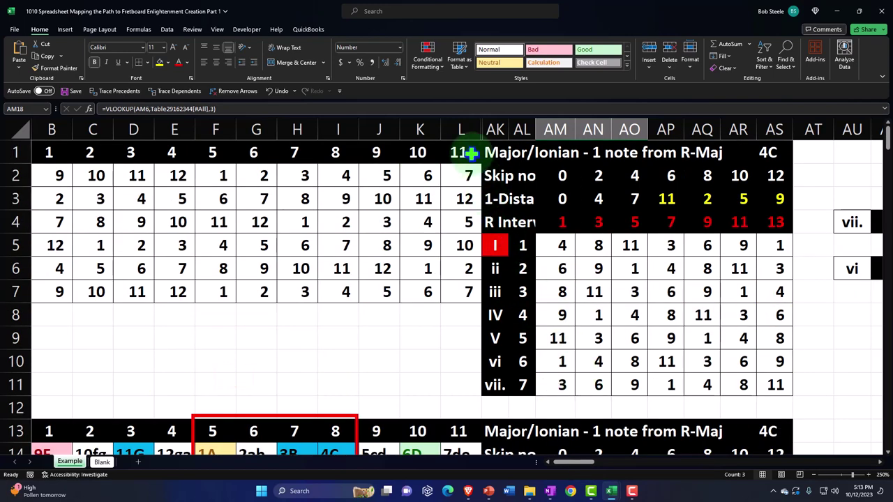
{"action": "left_click_drag", "start_coordinate": [461, 129], "coordinate": [516, 128]}
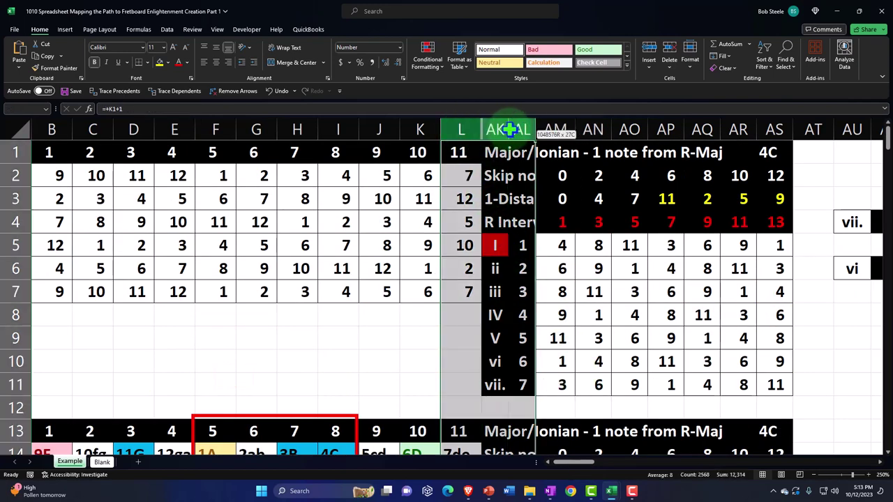
{"action": "right_click", "coordinate": [482, 194]}
{"action": "left_click", "coordinate": [509, 364]}
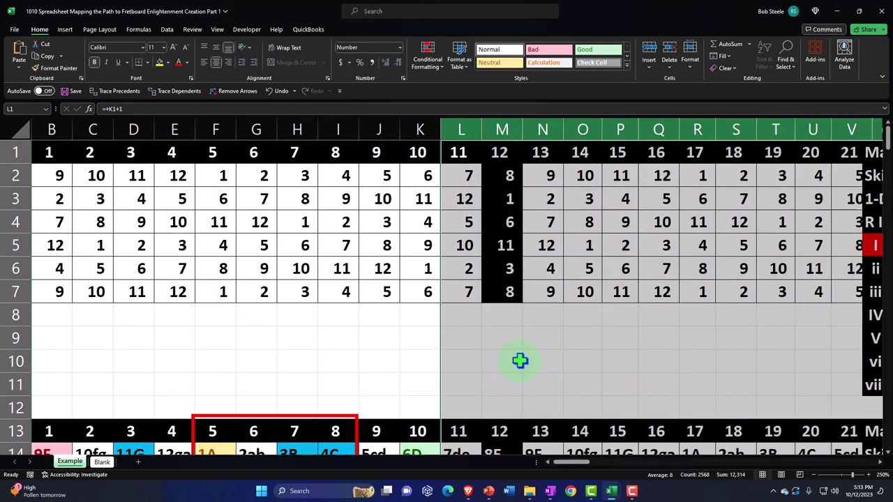
Set the scale's starting note number in AG2 to 1 and check the lettered Major/Ionian chord table.
{"action": "left_click_drag", "start_coordinate": [570, 461], "coordinate": [605, 480]}
{"action": "left_click", "coordinate": [400, 184]}
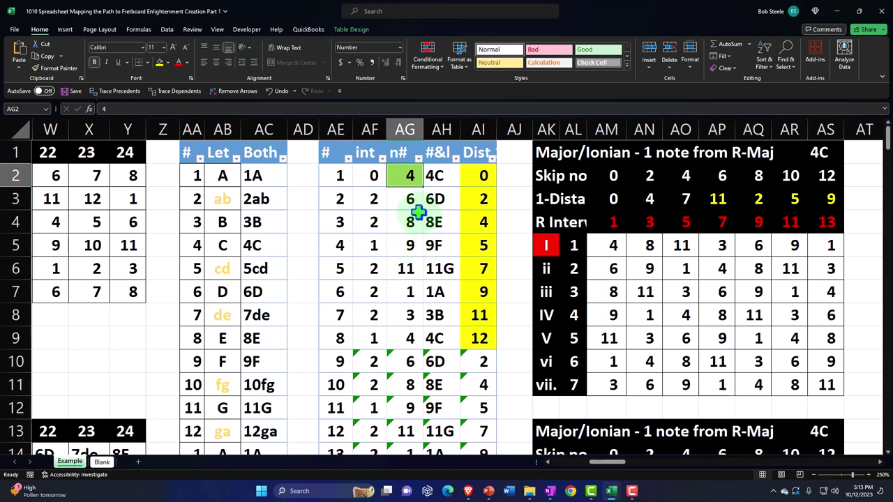
{"action": "type", "text": "1"}
{"action": "key", "text": "Return"}
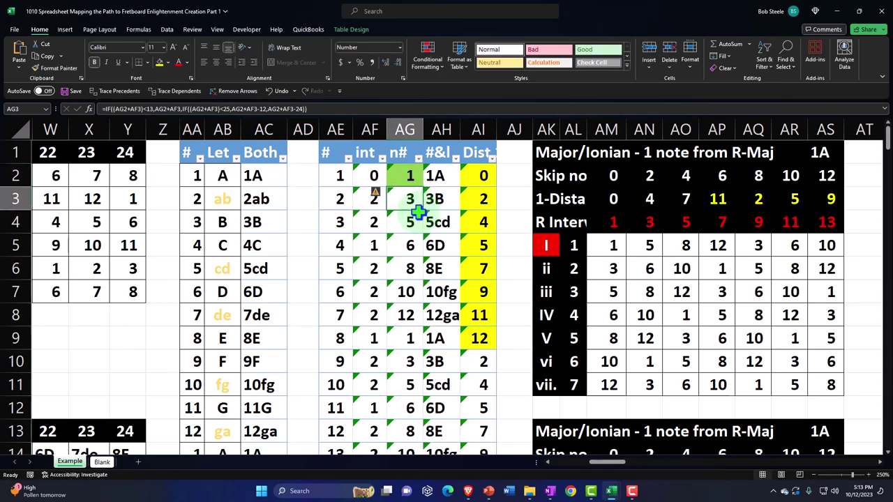
{"action": "left_click_drag", "start_coordinate": [601, 462], "coordinate": [612, 452]}
{"action": "scroll", "coordinate": [592, 392], "scroll_direction": "down", "scroll_amount": 4}
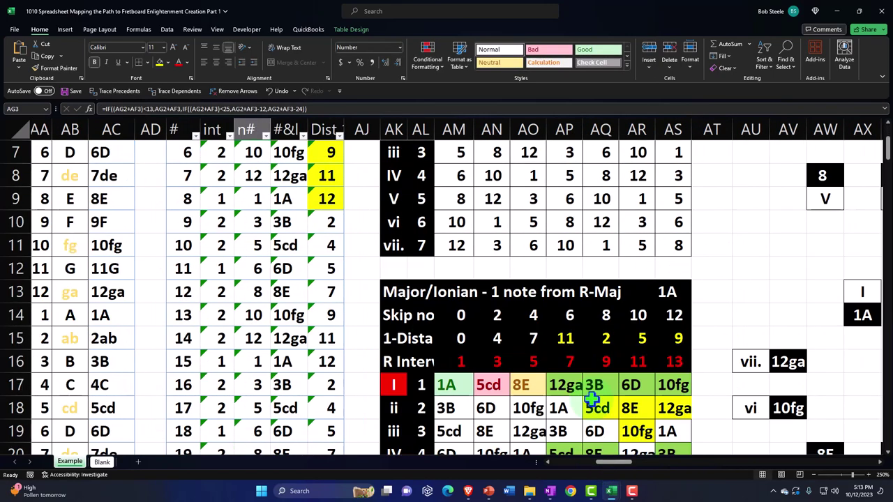
{"action": "left_click", "coordinate": [470, 254]}
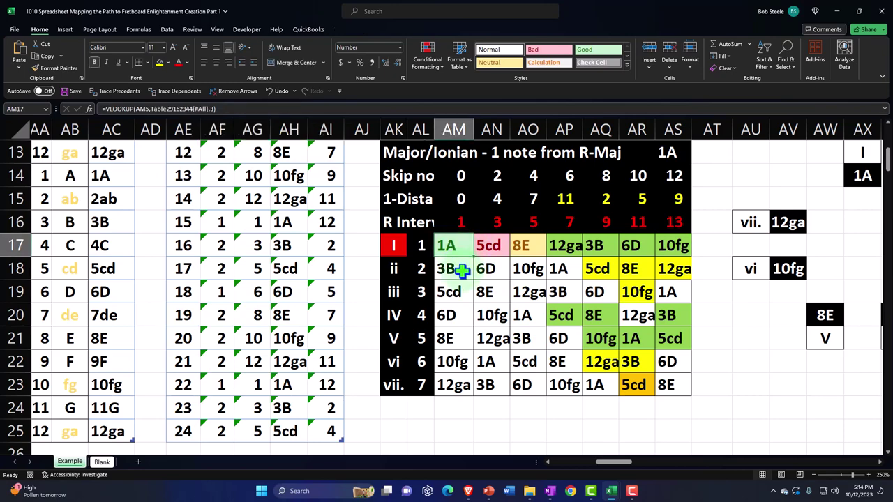
Set the starting note number in AG2 to 11 and review the lettered Major/Ionian chord table.
{"action": "scroll", "coordinate": [462, 271], "scroll_direction": "up", "scroll_amount": 4}
{"action": "left_click", "coordinate": [253, 178]}
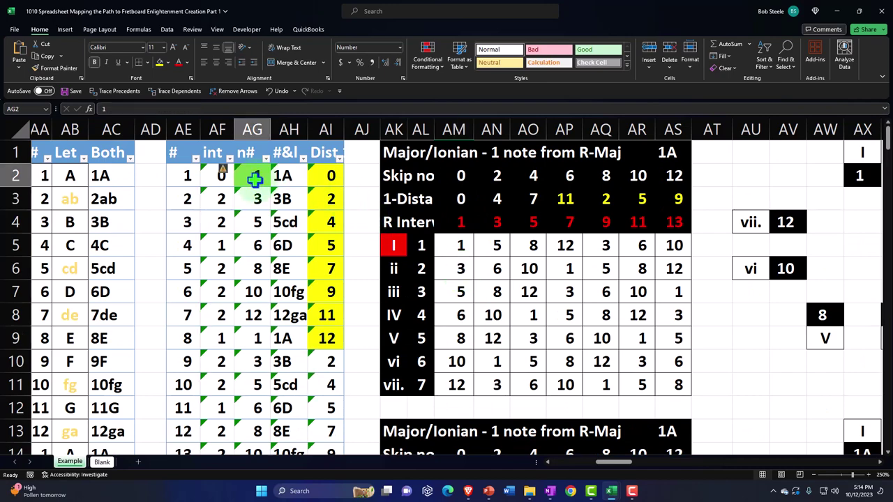
{"action": "type", "text": "11"}
{"action": "key", "text": "Return"}
{"action": "scroll", "coordinate": [369, 258], "scroll_direction": "down", "scroll_amount": 5}
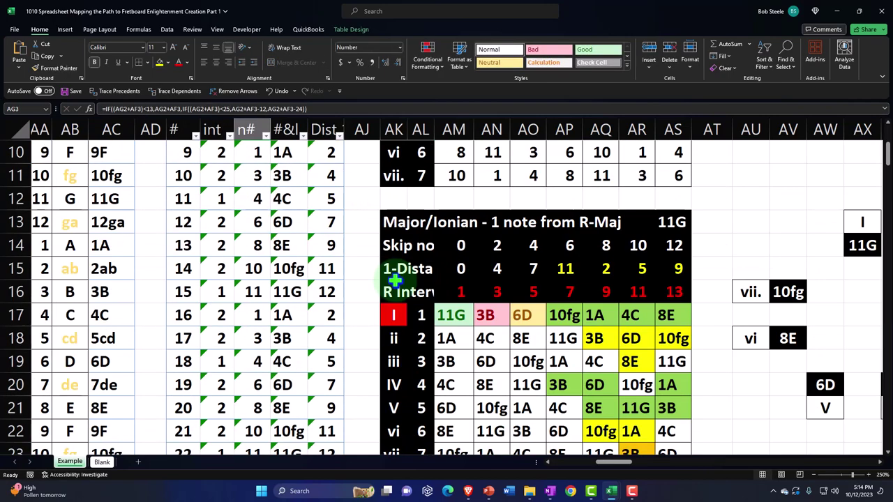
{"action": "scroll", "coordinate": [395, 281], "scroll_direction": "up", "scroll_amount": 1}
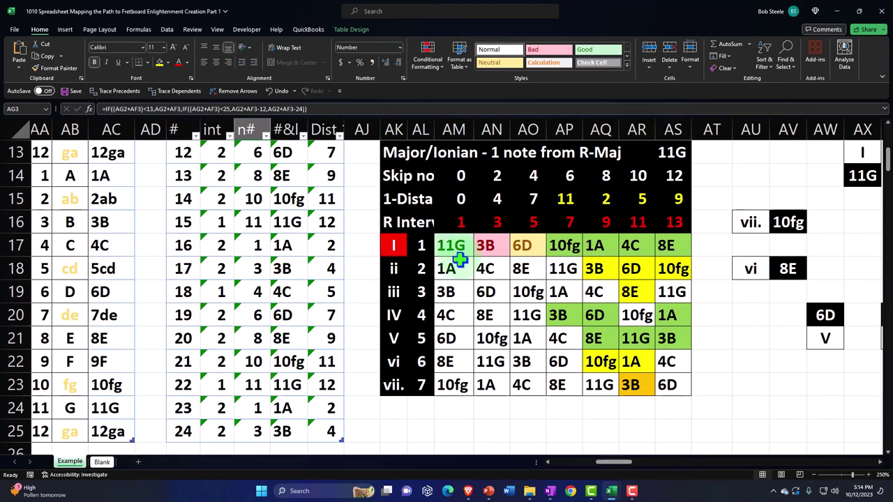
{"action": "scroll", "coordinate": [458, 261], "scroll_direction": "up", "scroll_amount": 4}
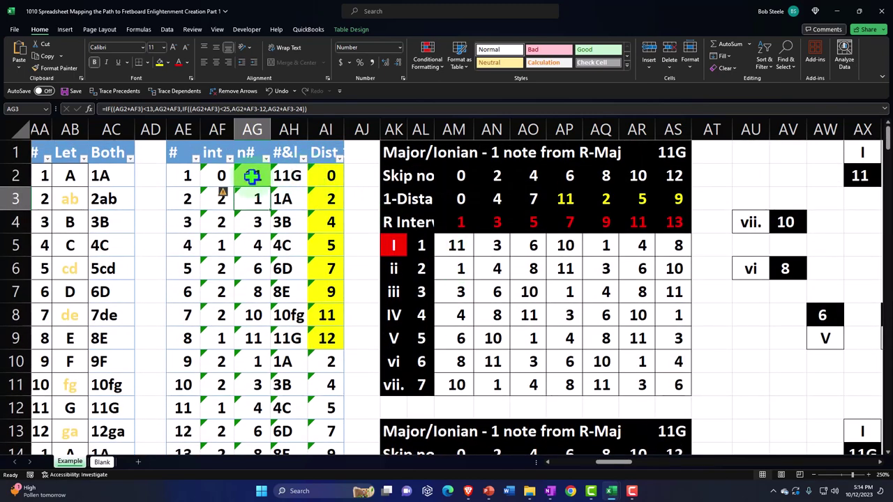
Set the scale's starting note number in AG2 to 4 and bring up the lettered Major/Ionian chord table.
{"action": "left_click", "coordinate": [251, 176]}
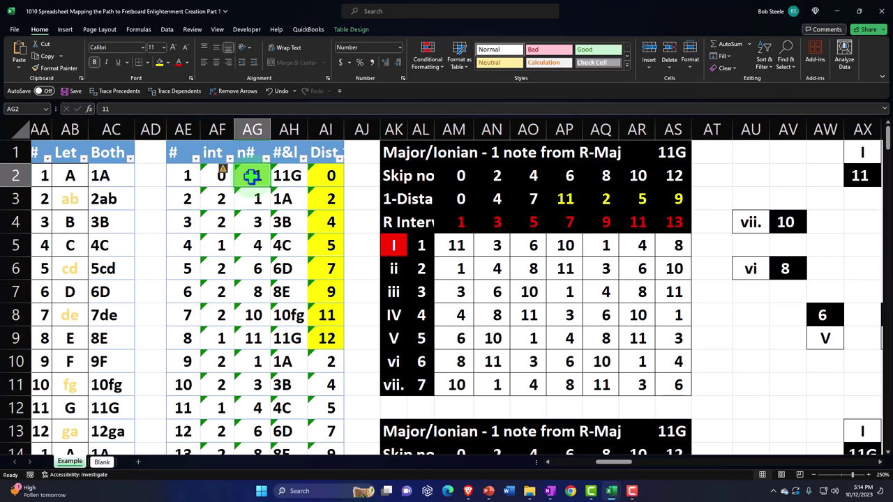
{"action": "type", "text": "4"}
{"action": "key", "text": "Return"}
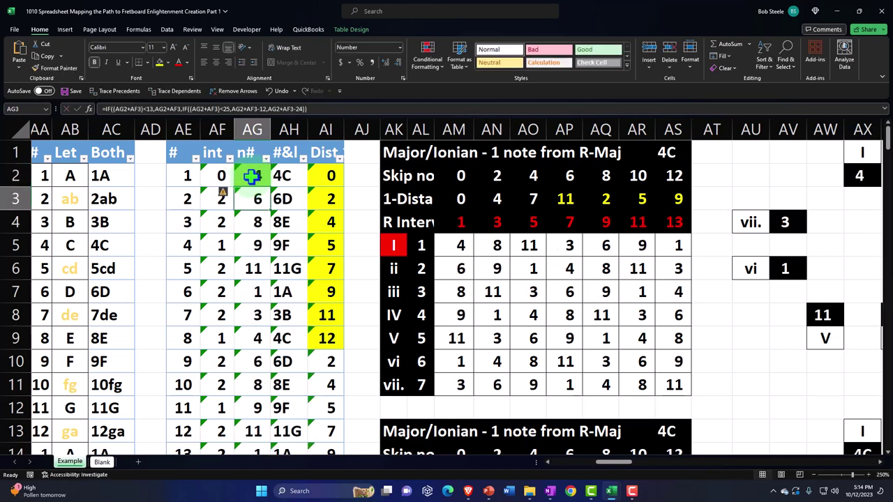
{"action": "left_click", "coordinate": [398, 150]}
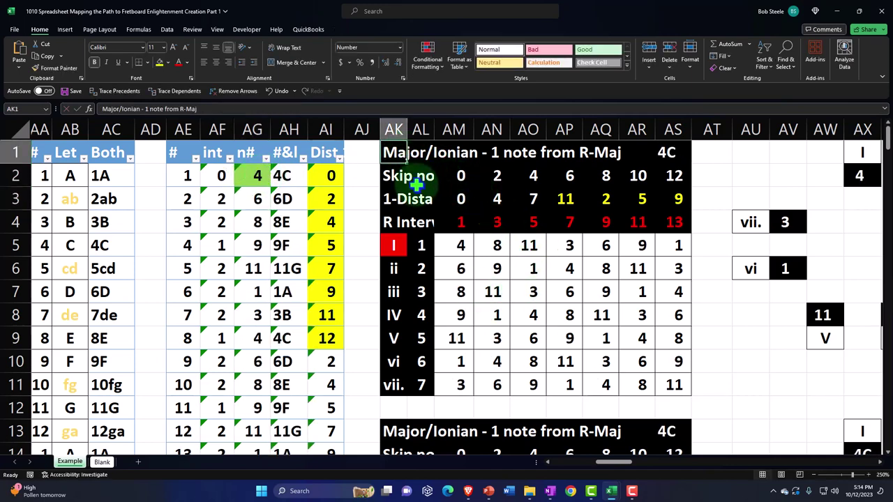
{"action": "scroll", "coordinate": [465, 273], "scroll_direction": "down", "scroll_amount": 3}
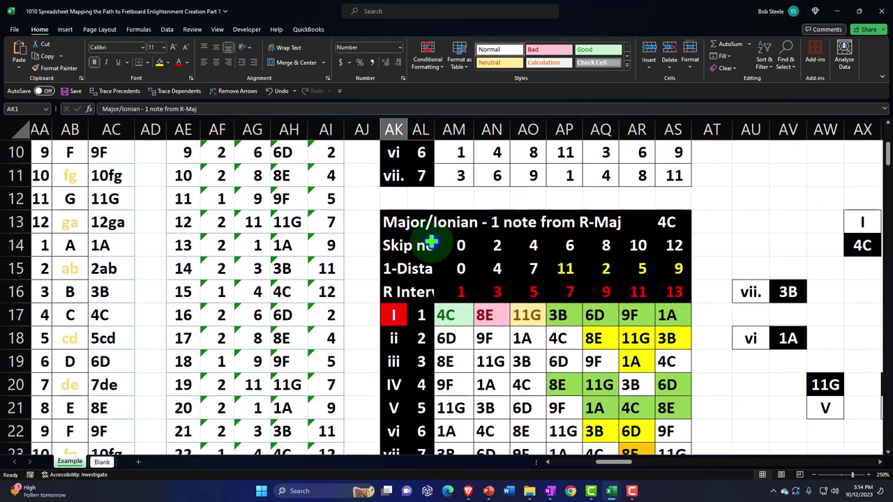
{"action": "left_click", "coordinate": [394, 221]}
{"action": "scroll", "coordinate": [401, 222], "scroll_direction": "down", "scroll_amount": 1}
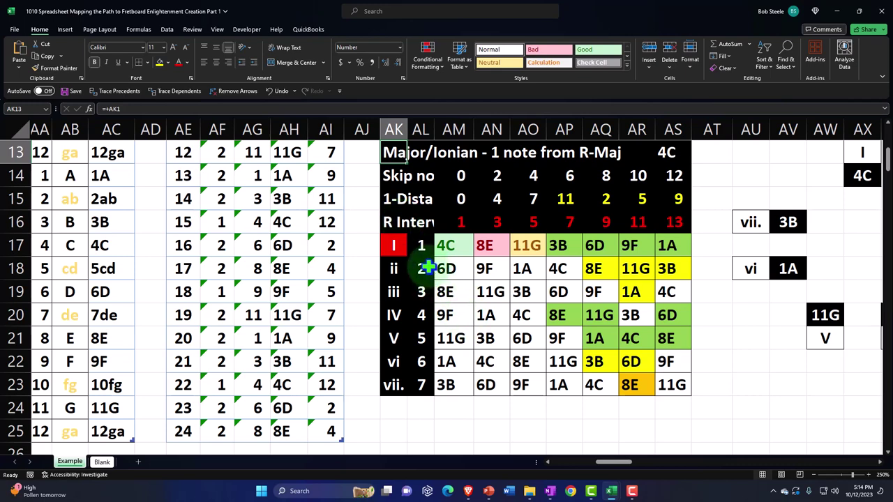
Examine the degree numbers, heading and first root note AM17 of the lettered Major/Ionian chord table.
{"action": "left_click_drag", "start_coordinate": [420, 246], "coordinate": [431, 377]}
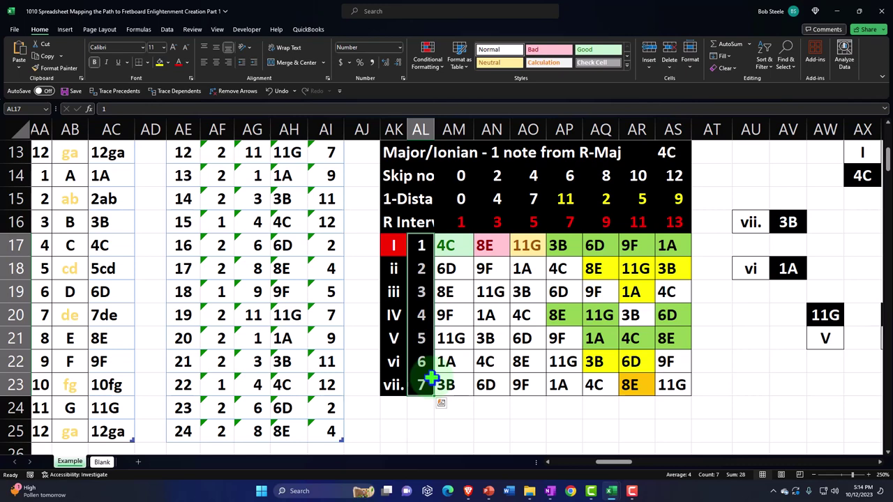
{"action": "left_click", "coordinate": [394, 157]}
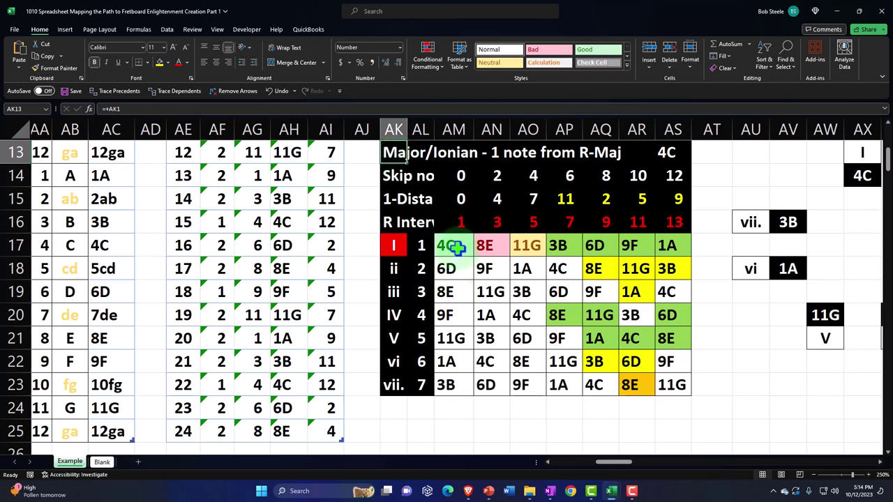
{"action": "left_click", "coordinate": [454, 248]}
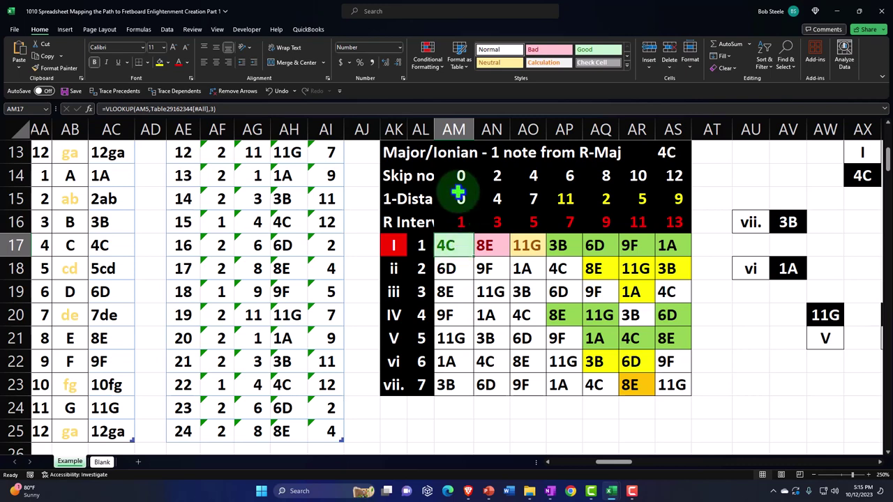
{"action": "left_click", "coordinate": [393, 151]}
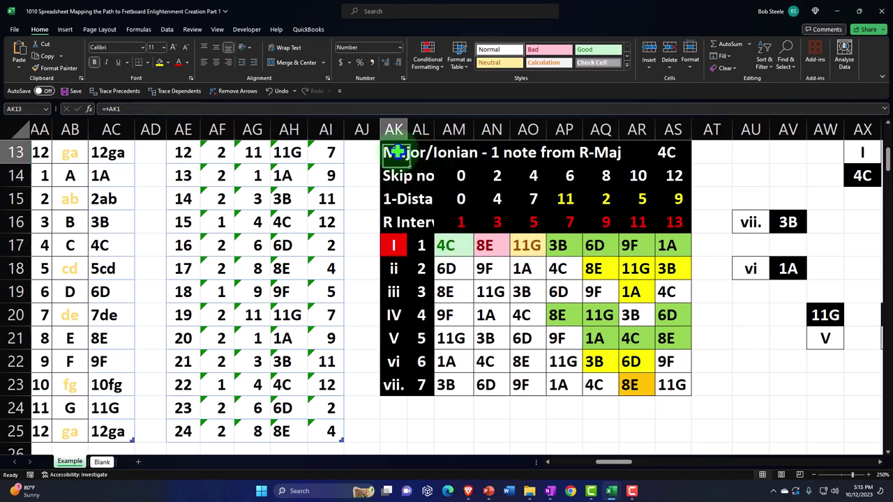
{"action": "left_click", "coordinate": [447, 245]}
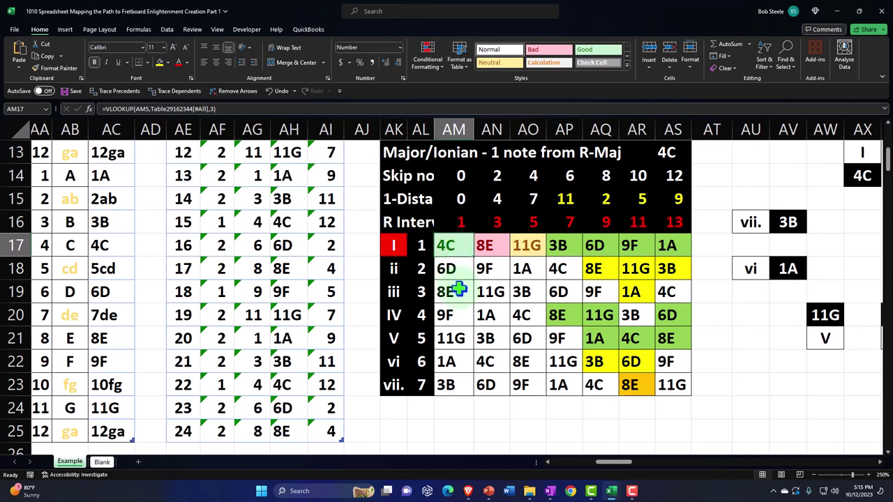
Go across to the lettered Minor/Aeolian chord table and inspect its first root note in BK17.
{"action": "key", "text": "Right"}
{"action": "key", "text": "Right"}
{"action": "key", "text": "Right"}
{"action": "key", "text": "Right"}
{"action": "key", "text": "Right"}
{"action": "key", "text": "Right"}
{"action": "key", "text": "Right"}
{"action": "key", "text": "Right"}
{"action": "key", "text": "Right"}
{"action": "key", "text": "Right"}
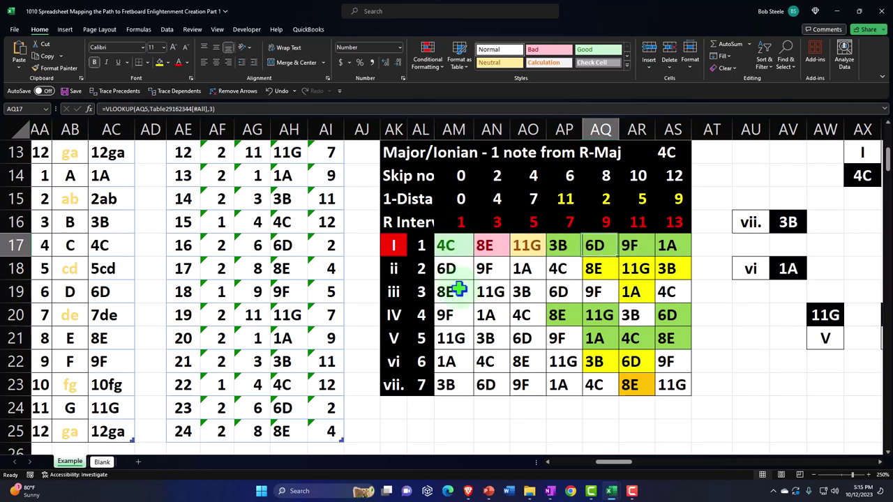
{"action": "key", "text": "Right"}
{"action": "key", "text": "Right"}
{"action": "key", "text": "Right"}
{"action": "key", "text": "Right"}
{"action": "key", "text": "Right"}
{"action": "key", "text": "Right"}
{"action": "key", "text": "Right"}
{"action": "key", "text": "Right"}
{"action": "key", "text": "Right"}
{"action": "key", "text": "Right"}
{"action": "key", "text": "Right"}
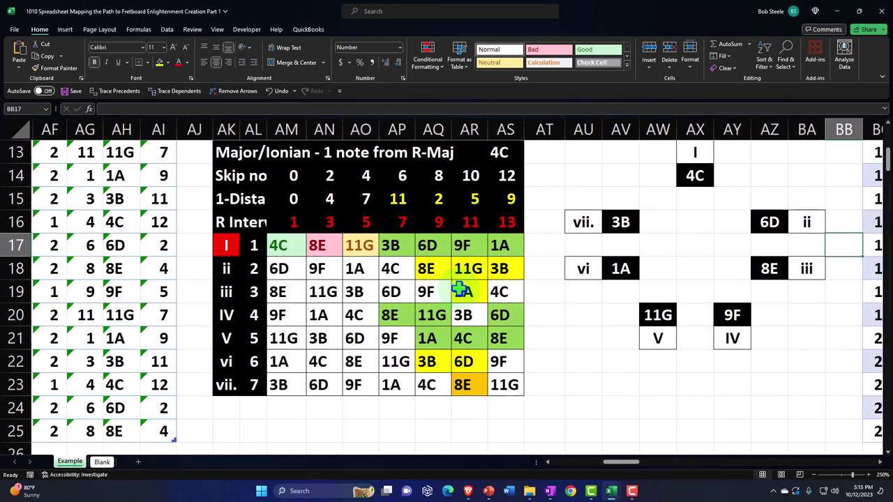
{"action": "key", "text": "Right"}
{"action": "key", "text": "Right"}
{"action": "key", "text": "Right"}
{"action": "key", "text": "Right"}
{"action": "key", "text": "Right"}
{"action": "key", "text": "Right"}
{"action": "key", "text": "Right"}
{"action": "key", "text": "Right"}
{"action": "key", "text": "Right"}
{"action": "key", "text": "Right"}
{"action": "key", "text": "Right"}
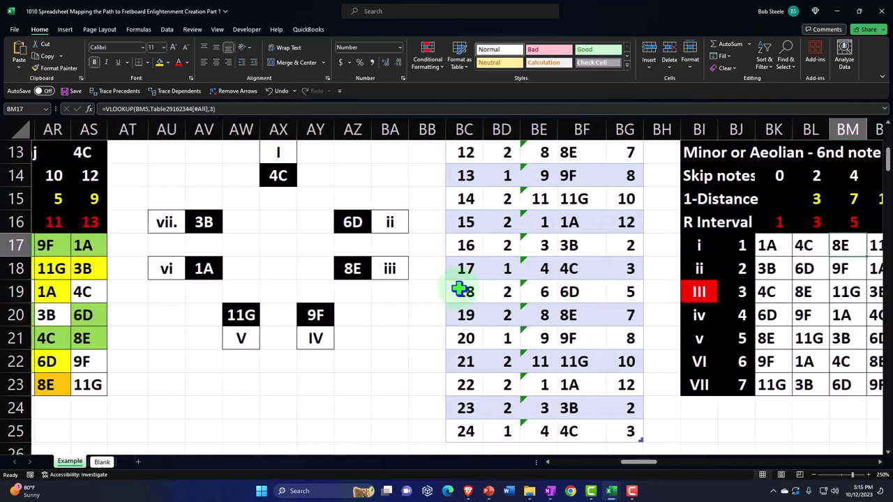
{"action": "key", "text": "Right"}
{"action": "key", "text": "Right"}
{"action": "key", "text": "Right"}
{"action": "key", "text": "Right"}
{"action": "key", "text": "Right"}
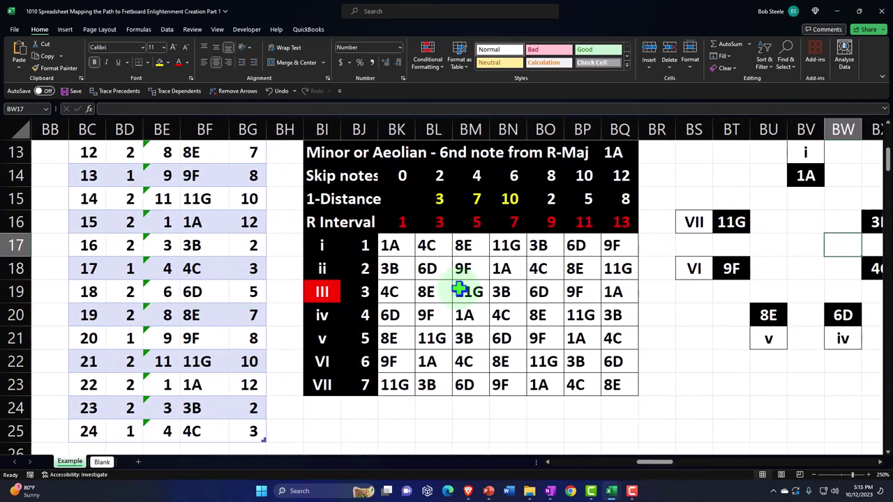
{"action": "left_click", "coordinate": [355, 245]}
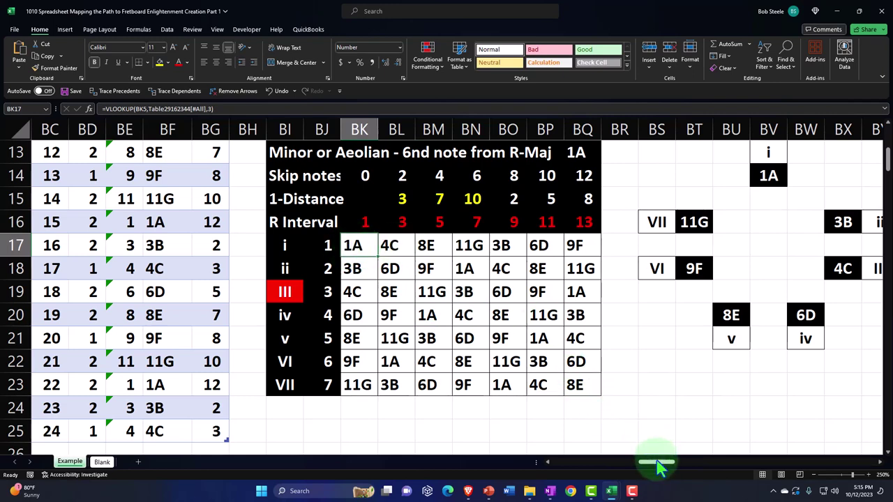
Hide columns AT through BH so the Major/Ionian and Minor/Aeolian chord tables sit side by side.
{"action": "left_click_drag", "start_coordinate": [248, 130], "coordinate": [435, 160]}
{"action": "right_click", "coordinate": [435, 160]}
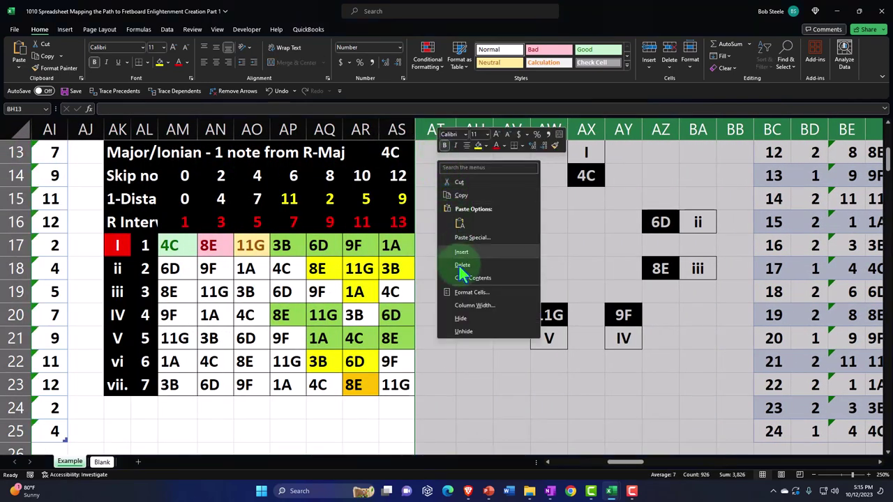
{"action": "left_click", "coordinate": [466, 318]}
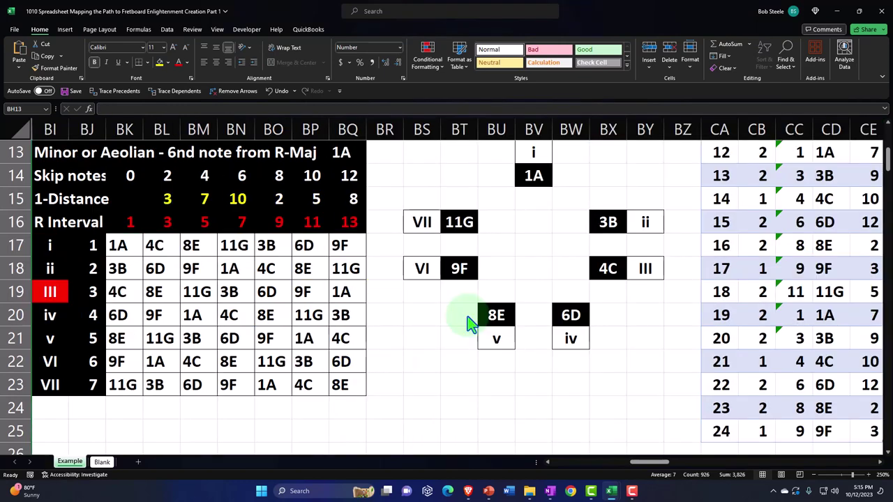
{"action": "left_click_drag", "start_coordinate": [615, 471], "coordinate": [636, 466]}
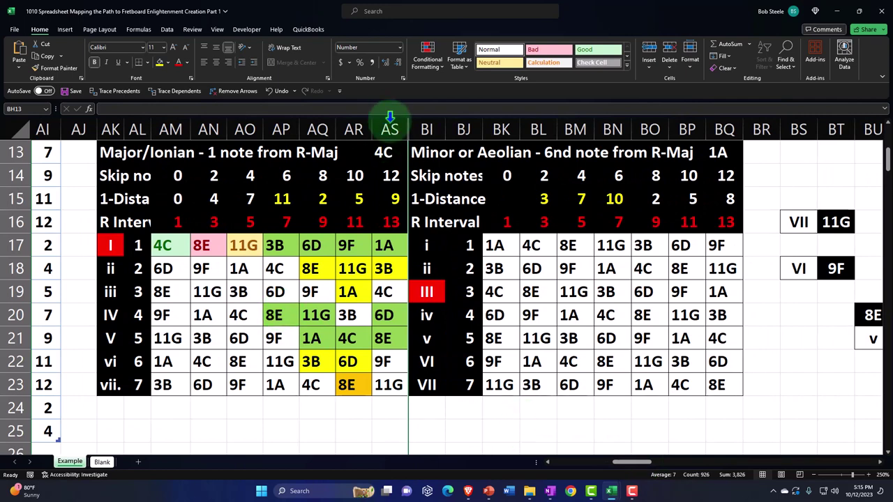
Hide columns M through AS and view the lettered fretboard directly beside the Minor/Aeolian chord table.
{"action": "left_click_drag", "start_coordinate": [390, 129], "coordinate": [233, 206]}
{"action": "right_click", "coordinate": [233, 206]}
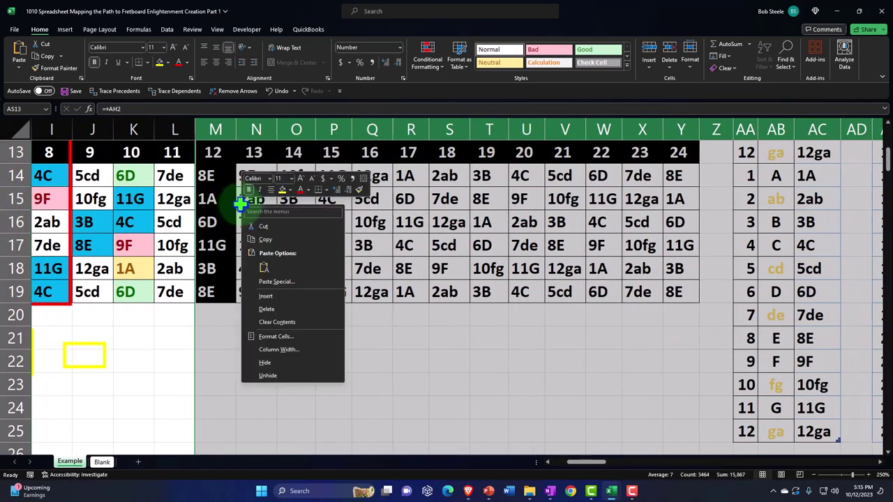
{"action": "left_click", "coordinate": [301, 364]}
{"action": "left_click", "coordinate": [463, 337]}
{"action": "left_click_drag", "start_coordinate": [589, 463], "coordinate": [568, 471]}
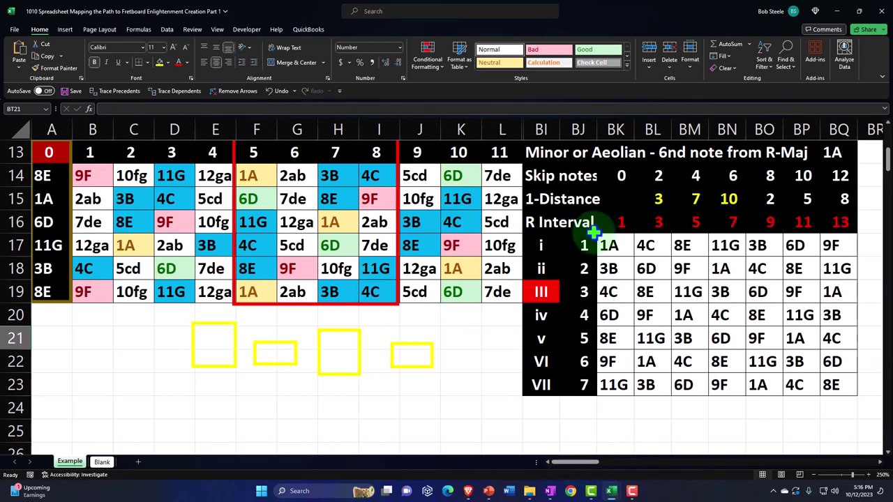
{"action": "left_click", "coordinate": [467, 490]}
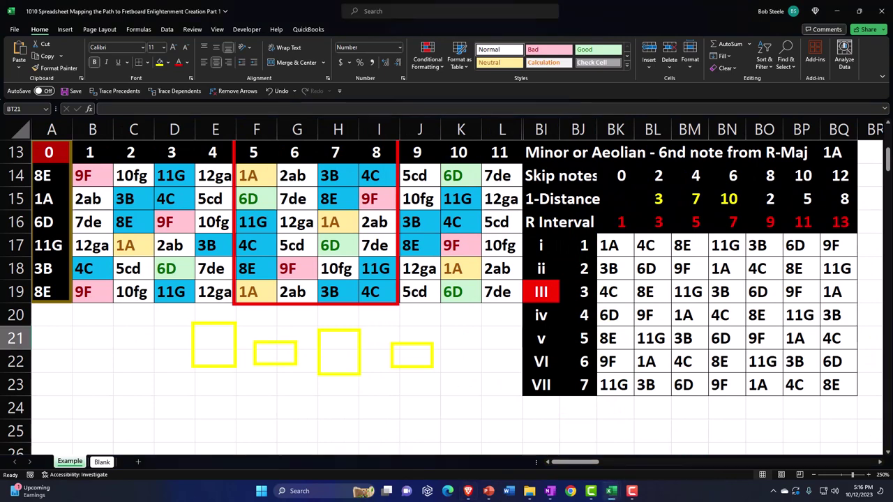
Unhide all the columns between L and BI.
{"action": "left_click_drag", "start_coordinate": [500, 130], "coordinate": [538, 130]}
{"action": "right_click", "coordinate": [536, 198]}
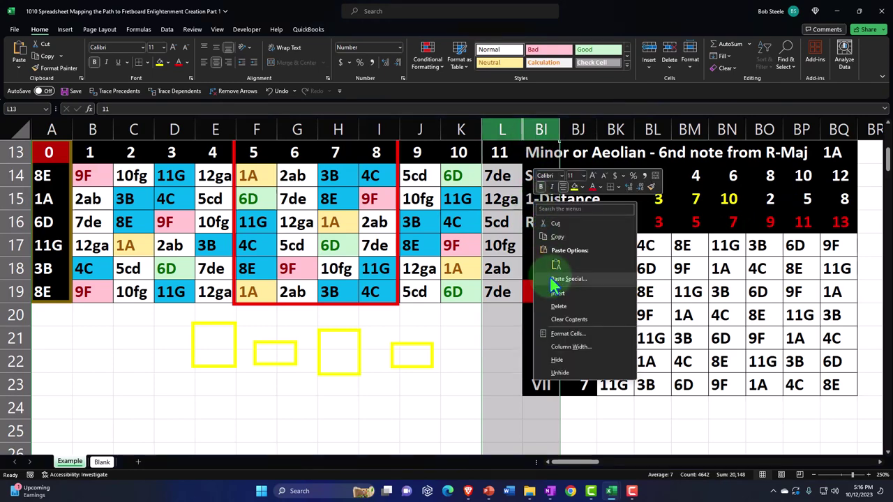
{"action": "left_click", "coordinate": [566, 378]}
Check the starting note number in AG2 and review the lettered Major/Ionian chord table beginning at AK13.
{"action": "scroll", "coordinate": [667, 319], "scroll_direction": "up", "scroll_amount": 4}
{"action": "left_click_drag", "start_coordinate": [573, 462], "coordinate": [608, 473]}
{"action": "left_click", "coordinate": [624, 174]}
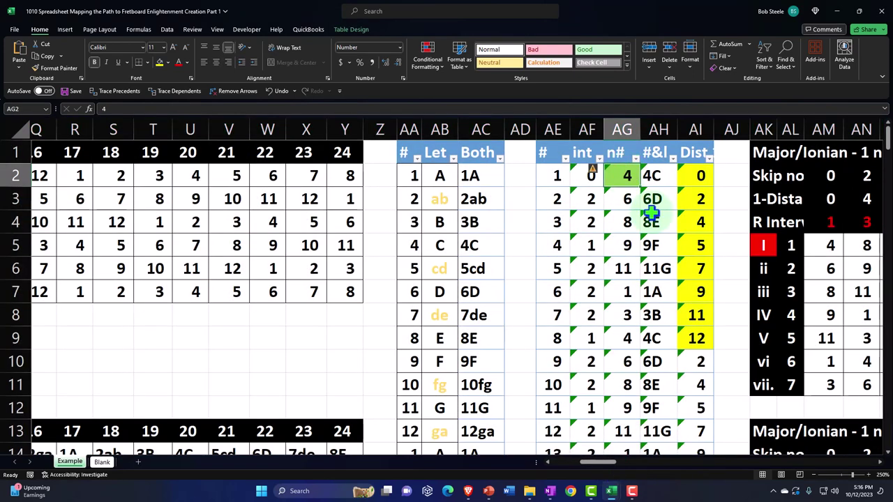
{"action": "key", "text": "Right"}
{"action": "key", "text": "Right"}
{"action": "key", "text": "Right"}
{"action": "key", "text": "Right"}
{"action": "key", "text": "Right"}
{"action": "key", "text": "Right"}
{"action": "key", "text": "Right"}
{"action": "key", "text": "Right"}
{"action": "key", "text": "Right"}
{"action": "key", "text": "Right"}
{"action": "key", "text": "Right"}
{"action": "key", "text": "Right"}
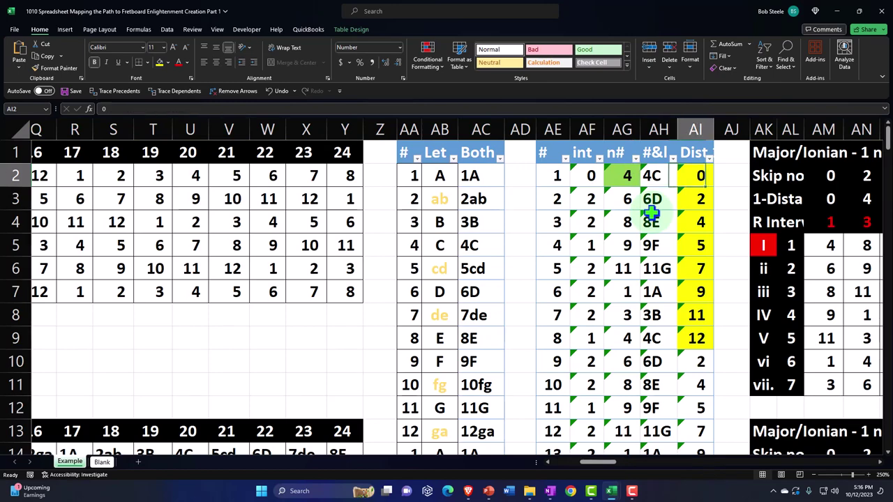
{"action": "key", "text": "Right"}
{"action": "key", "text": "Right"}
{"action": "key", "text": "Right"}
{"action": "key", "text": "Right"}
{"action": "key", "text": "Right"}
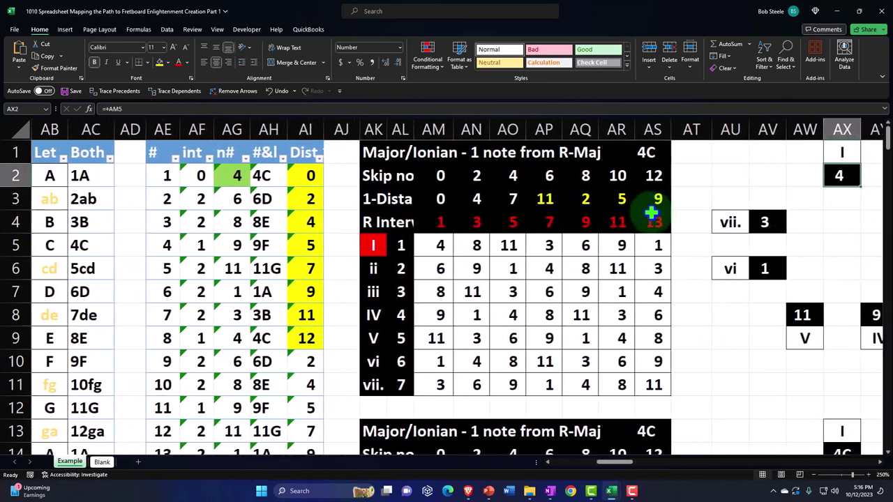
{"action": "scroll", "coordinate": [698, 202], "scroll_direction": "down", "scroll_amount": 3}
{"action": "left_click", "coordinate": [368, 222]}
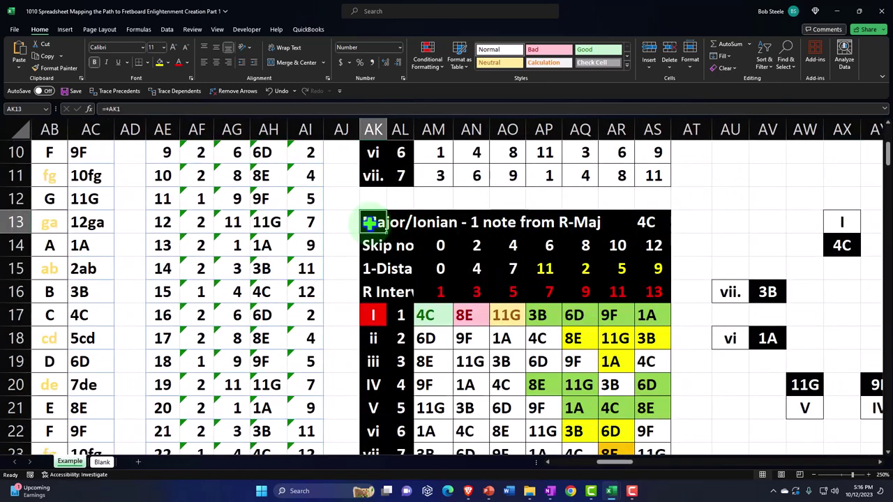
{"action": "scroll", "coordinate": [369, 222], "scroll_direction": "down", "scroll_amount": 1}
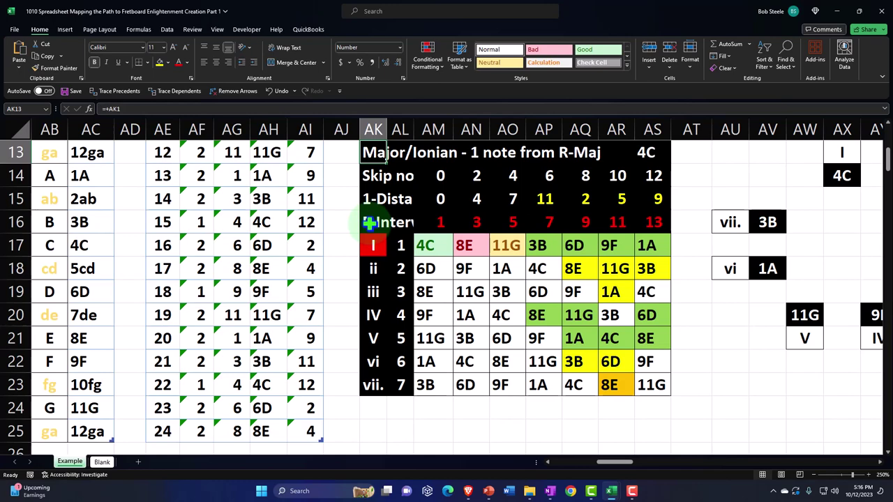
Move from the Major/Ionian table to the lettered Minor/Aeolian table and check the root note formula in BK17.
{"action": "key", "text": "Right"}
{"action": "key", "text": "Right"}
{"action": "key", "text": "Right"}
{"action": "key", "text": "Right"}
{"action": "key", "text": "Right"}
{"action": "key", "text": "Right"}
{"action": "key", "text": "Right"}
{"action": "key", "text": "Right"}
{"action": "key", "text": "Right"}
{"action": "key", "text": "Right"}
{"action": "key", "text": "Right"}
{"action": "key", "text": "Right"}
{"action": "key", "text": "Right"}
{"action": "key", "text": "Right"}
{"action": "key", "text": "Right"}
{"action": "key", "text": "Right"}
{"action": "key", "text": "Right"}
{"action": "key", "text": "Right"}
{"action": "key", "text": "Right"}
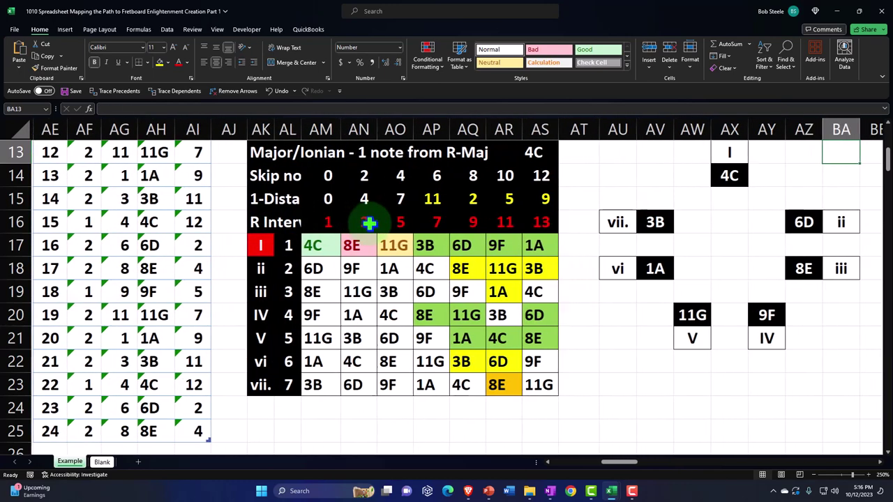
{"action": "key", "text": "Right"}
{"action": "key", "text": "Right"}
{"action": "key", "text": "Right"}
{"action": "key", "text": "Right"}
{"action": "key", "text": "Right"}
{"action": "key", "text": "Right"}
{"action": "key", "text": "Right"}
{"action": "key", "text": "Right"}
{"action": "key", "text": "Right"}
{"action": "key", "text": "Right"}
{"action": "key", "text": "Right"}
{"action": "key", "text": "Right"}
{"action": "key", "text": "Right"}
{"action": "key", "text": "Right"}
{"action": "key", "text": "Right"}
{"action": "key", "text": "Right"}
{"action": "key", "text": "Right"}
{"action": "key", "text": "Right"}
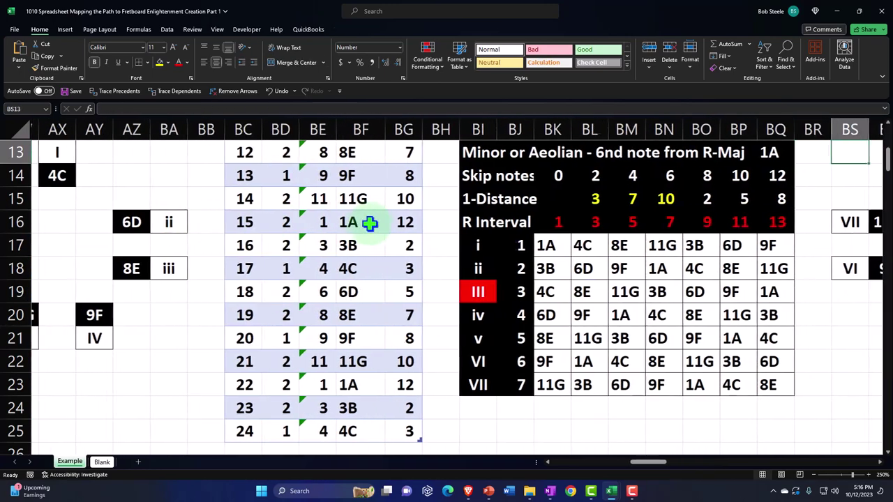
{"action": "left_click", "coordinate": [429, 243]}
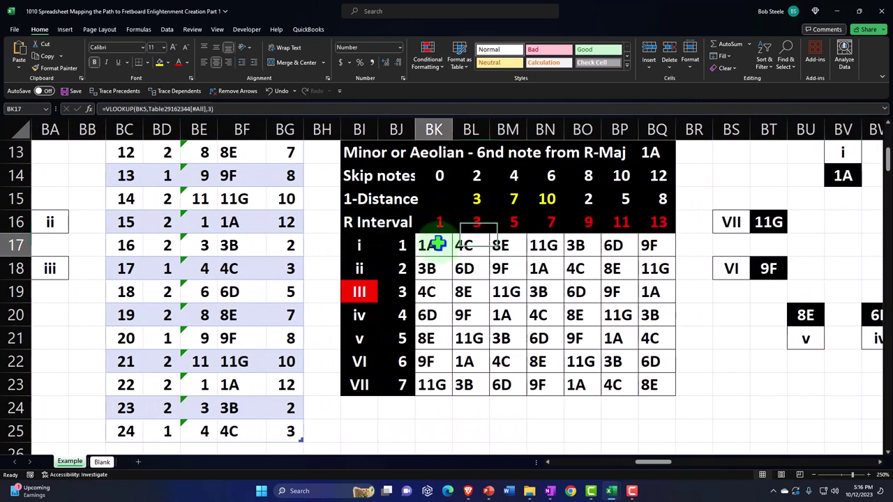
Move past the Minor/Aeolian table to the lettered Dorian chord table and check its root note in CI17.
{"action": "left_click", "coordinate": [560, 159]}
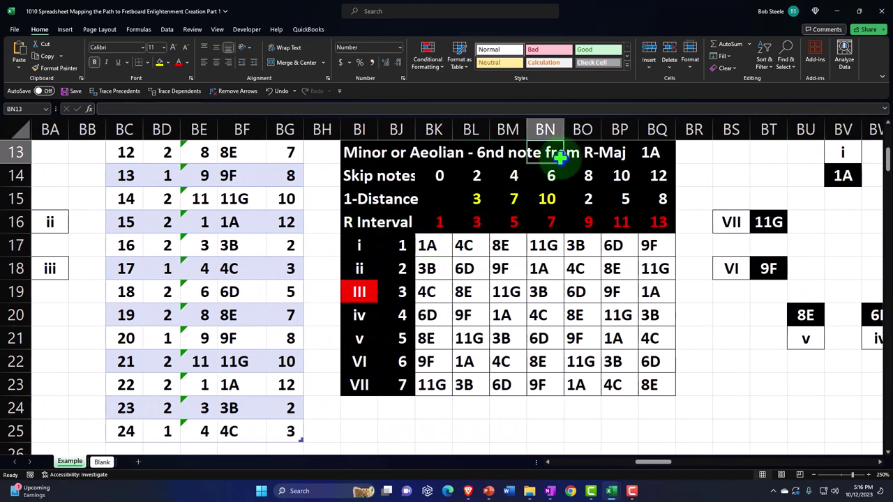
{"action": "key", "text": "Right"}
{"action": "key", "text": "Right"}
{"action": "key", "text": "Right"}
{"action": "key", "text": "Right"}
{"action": "key", "text": "Right"}
{"action": "key", "text": "Right"}
{"action": "key", "text": "Right"}
{"action": "key", "text": "Right"}
{"action": "key", "text": "Right"}
{"action": "key", "text": "Right"}
{"action": "key", "text": "Right"}
{"action": "key", "text": "Right"}
{"action": "key", "text": "Right"}
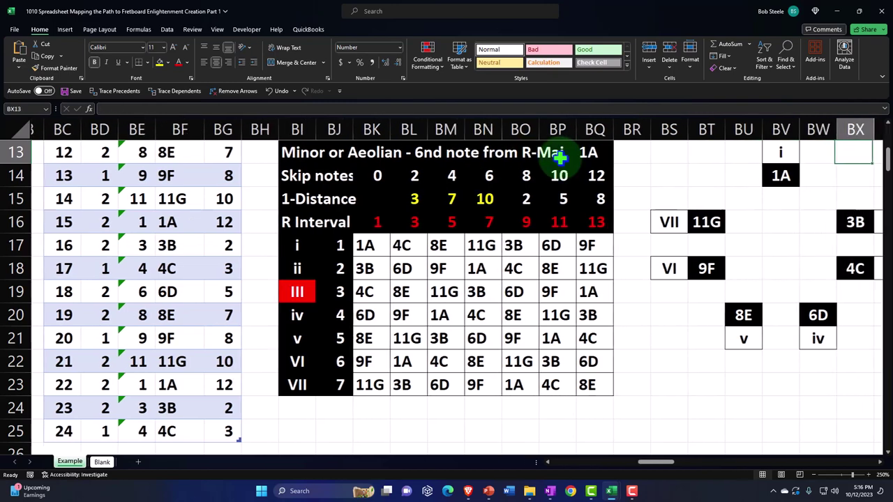
{"action": "key", "text": "Right"}
{"action": "key", "text": "Right"}
{"action": "key", "text": "Right"}
{"action": "key", "text": "Right"}
{"action": "key", "text": "Right"}
{"action": "key", "text": "Right"}
{"action": "key", "text": "Right"}
{"action": "key", "text": "Right"}
{"action": "key", "text": "Right"}
{"action": "key", "text": "Right"}
{"action": "key", "text": "Right"}
{"action": "key", "text": "Right"}
{"action": "key", "text": "Right"}
{"action": "key", "text": "Right"}
{"action": "key", "text": "Right"}
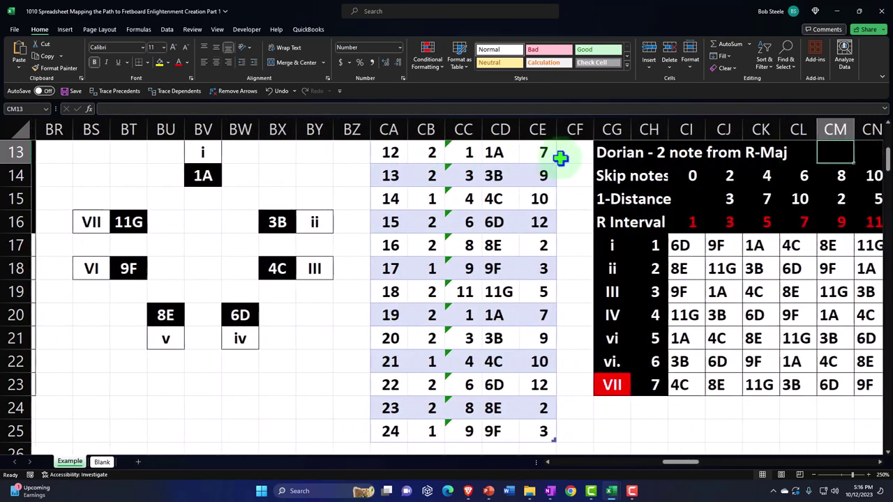
{"action": "key", "text": "Right"}
{"action": "key", "text": "Right"}
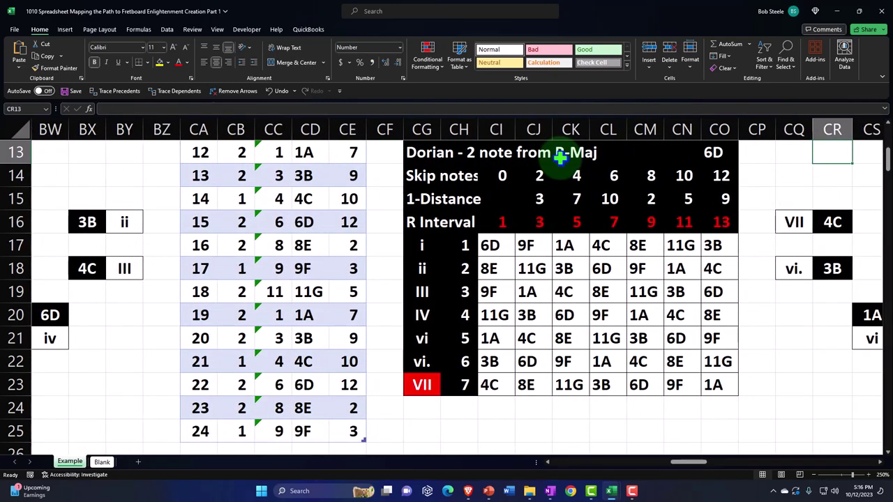
{"action": "left_click", "coordinate": [488, 244]}
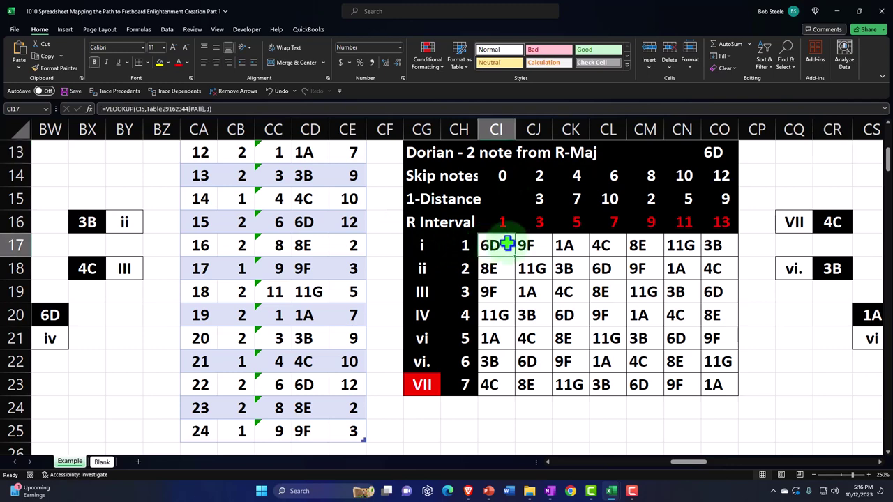
Move along row 13 from the Dorian table to the lettered Phrygian chord table and review its notes.
{"action": "left_click", "coordinate": [648, 153]}
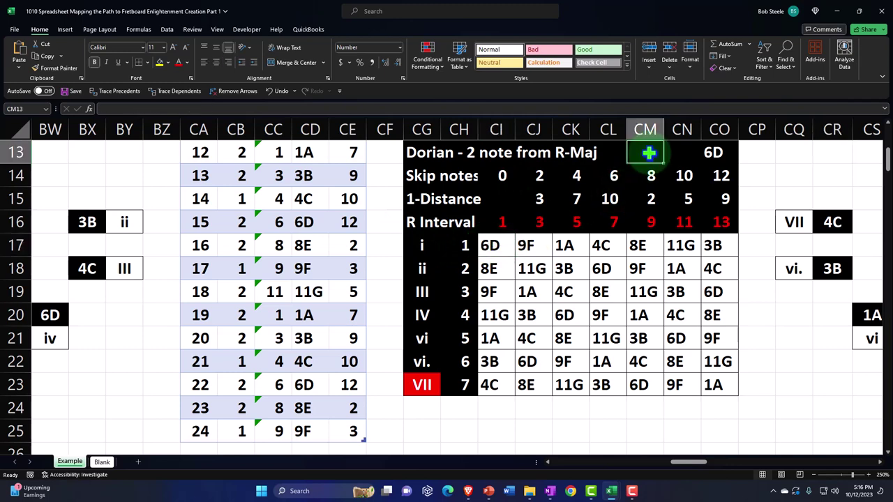
{"action": "key", "text": "Right"}
{"action": "key", "text": "Right"}
{"action": "key", "text": "Right"}
{"action": "key", "text": "Right"}
{"action": "key", "text": "Right"}
{"action": "key", "text": "Right"}
{"action": "key", "text": "Right"}
{"action": "key", "text": "Right"}
{"action": "key", "text": "Right"}
{"action": "key", "text": "Right"}
{"action": "key", "text": "Right"}
{"action": "key", "text": "Right"}
{"action": "key", "text": "Right"}
{"action": "key", "text": "Right"}
{"action": "key", "text": "Right"}
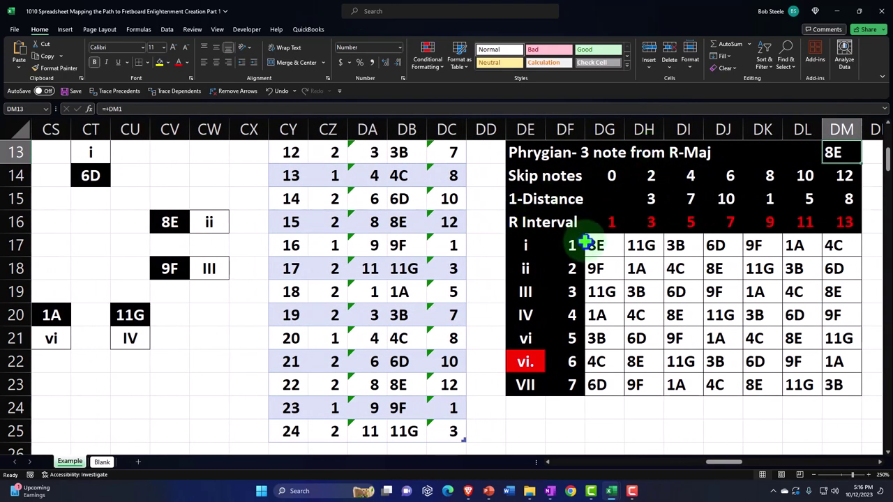
Continue past the Phrygian note diagram to the Lydian chord table and check its root note in EK13.
{"action": "key", "text": "Right"}
{"action": "key", "text": "Right"}
{"action": "key", "text": "Right"}
{"action": "key", "text": "Right"}
{"action": "key", "text": "Right"}
{"action": "key", "text": "Right"}
{"action": "key", "text": "Right"}
{"action": "key", "text": "Right"}
{"action": "key", "text": "Right"}
{"action": "key", "text": "Right"}
{"action": "key", "text": "Right"}
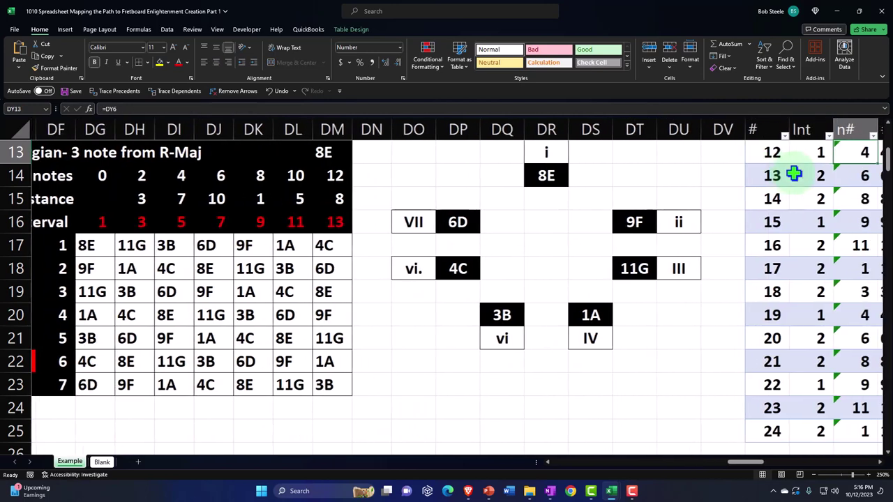
{"action": "key", "text": "Right"}
{"action": "key", "text": "Right"}
{"action": "key", "text": "Right"}
{"action": "key", "text": "Right"}
{"action": "key", "text": "Right"}
{"action": "key", "text": "Right"}
{"action": "key", "text": "Right"}
{"action": "key", "text": "Right"}
{"action": "key", "text": "Right"}
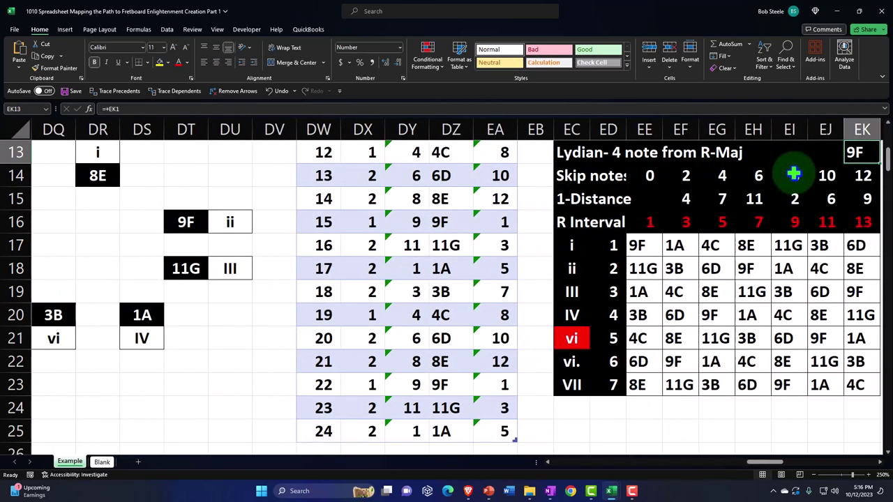
Move on from the Lydian table to review the lettered Mixolydian chord table starting at FA13.
{"action": "key", "text": "Right"}
{"action": "key", "text": "Right"}
{"action": "key", "text": "Right"}
{"action": "key", "text": "Right"}
{"action": "key", "text": "Right"}
{"action": "key", "text": "Right"}
{"action": "key", "text": "Right"}
{"action": "key", "text": "Right"}
{"action": "key", "text": "Right"}
{"action": "key", "text": "Right"}
{"action": "key", "text": "Right"}
{"action": "key", "text": "Right"}
{"action": "key", "text": "Right"}
{"action": "key", "text": "Right"}
{"action": "key", "text": "Right"}
{"action": "key", "text": "Right"}
{"action": "key", "text": "Right"}
{"action": "key", "text": "Right"}
{"action": "key", "text": "Right"}
{"action": "key", "text": "Right"}
{"action": "key", "text": "Right"}
{"action": "key", "text": "Right"}
{"action": "key", "text": "Right"}
{"action": "key", "text": "Right"}
{"action": "key", "text": "Right"}
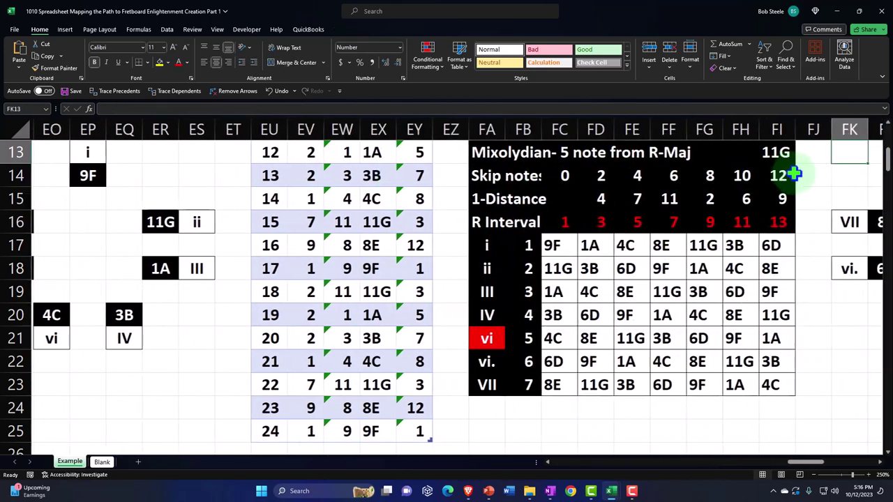
Move past the Mixolydian note diagram to review the Locian chord table and its note diagram.
{"action": "key", "text": "Right"}
{"action": "key", "text": "Right"}
{"action": "key", "text": "Right"}
{"action": "key", "text": "Right"}
{"action": "key", "text": "Right"}
{"action": "key", "text": "Right"}
{"action": "key", "text": "Right"}
{"action": "key", "text": "Right"}
{"action": "key", "text": "Right"}
{"action": "key", "text": "Right"}
{"action": "key", "text": "Right"}
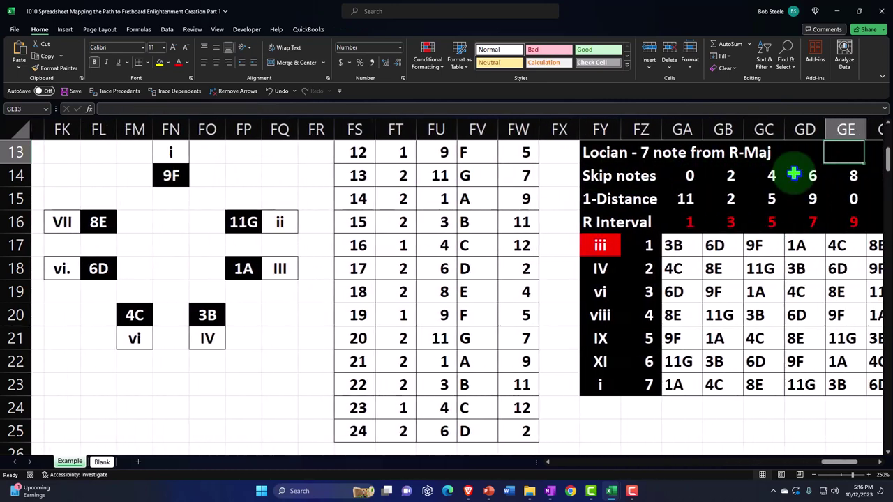
{"action": "key", "text": "Right"}
{"action": "key", "text": "Right"}
{"action": "key", "text": "Right"}
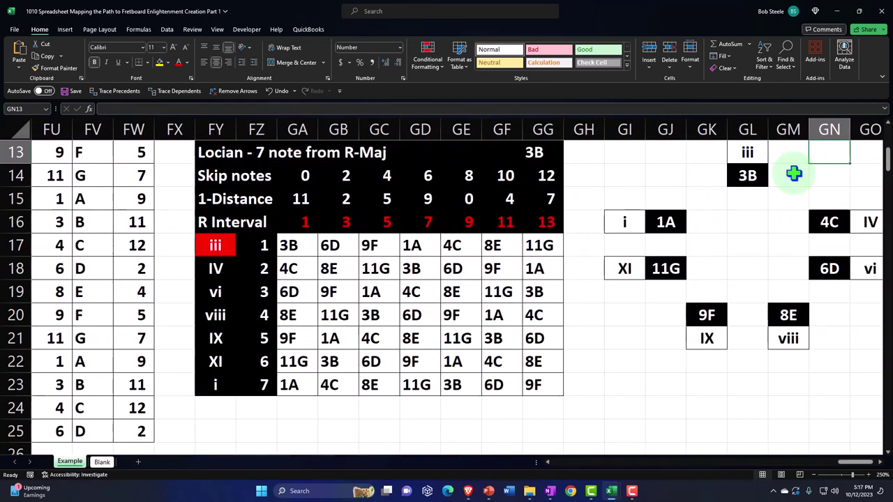
Go back along row 13 from the Locian table through the Mixolydian, Lydian and Phrygian tables to the Dorian chord table.
{"action": "key", "text": "Left"}
{"action": "key", "text": "Left"}
{"action": "key", "text": "Left"}
{"action": "key", "text": "Left"}
{"action": "key", "text": "Left"}
{"action": "key", "text": "Left"}
{"action": "key", "text": "Left"}
{"action": "key", "text": "Left"}
{"action": "key", "text": "Left"}
{"action": "key", "text": "Left"}
{"action": "key", "text": "Left"}
{"action": "key", "text": "Left"}
{"action": "key", "text": "Left"}
{"action": "key", "text": "Left"}
{"action": "key", "text": "Left"}
{"action": "key", "text": "Left"}
{"action": "key", "text": "Left"}
{"action": "key", "text": "Left"}
{"action": "key", "text": "Left"}
{"action": "key", "text": "Left"}
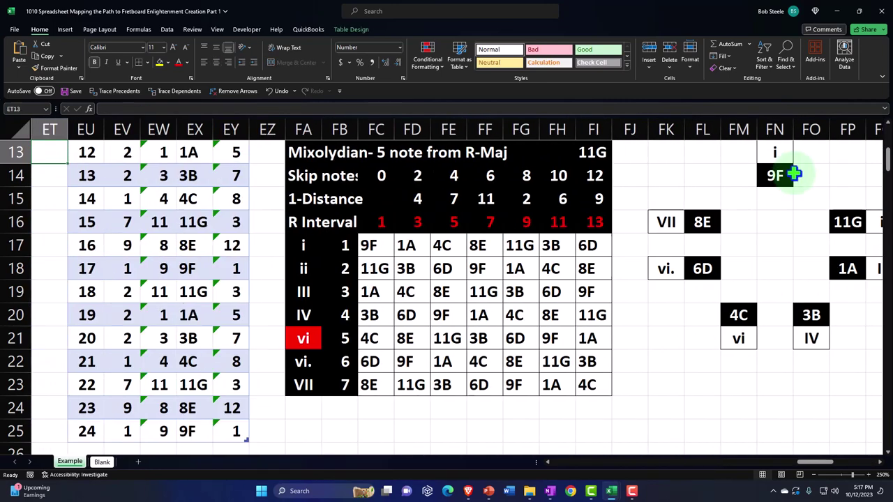
{"action": "key", "text": "Left"}
{"action": "key", "text": "Left"}
{"action": "key", "text": "Left"}
{"action": "key", "text": "Left"}
{"action": "key", "text": "Left"}
{"action": "key", "text": "Left"}
{"action": "key", "text": "Left"}
{"action": "key", "text": "Left"}
{"action": "key", "text": "Left"}
{"action": "key", "text": "Left"}
{"action": "key", "text": "Left"}
{"action": "key", "text": "Left"}
{"action": "key", "text": "Left"}
{"action": "key", "text": "Left"}
{"action": "key", "text": "Left"}
{"action": "key", "text": "Left"}
{"action": "key", "text": "Left"}
{"action": "key", "text": "Left"}
{"action": "key", "text": "Left"}
{"action": "key", "text": "Left"}
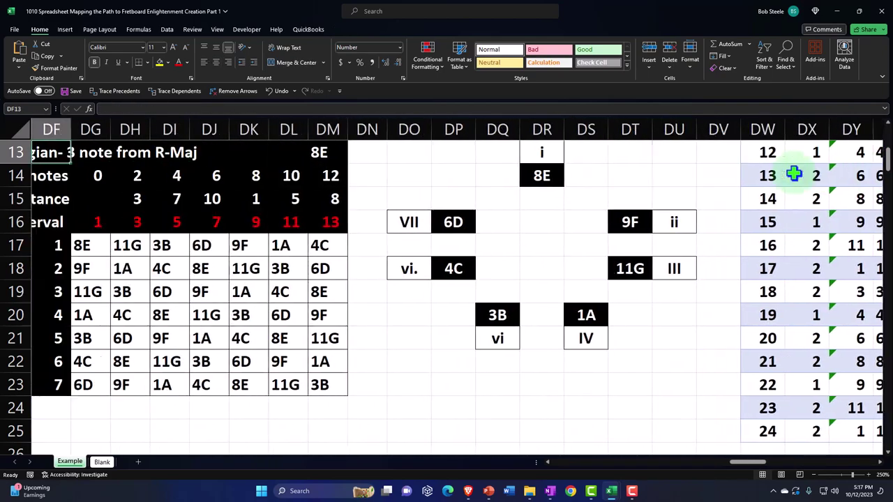
{"action": "key", "text": "Left"}
{"action": "key", "text": "Left"}
{"action": "key", "text": "Left"}
{"action": "key", "text": "Left"}
{"action": "key", "text": "Left"}
{"action": "key", "text": "Left"}
{"action": "key", "text": "Left"}
{"action": "key", "text": "Left"}
{"action": "key", "text": "Left"}
{"action": "key", "text": "Left"}
{"action": "key", "text": "Left"}
{"action": "key", "text": "Left"}
{"action": "key", "text": "Left"}
{"action": "key", "text": "Left"}
{"action": "key", "text": "Left"}
{"action": "key", "text": "Left"}
{"action": "key", "text": "Left"}
{"action": "key", "text": "Left"}
{"action": "key", "text": "Left"}
{"action": "key", "text": "Left"}
{"action": "key", "text": "Left"}
{"action": "key", "text": "Left"}
{"action": "key", "text": "Left"}
{"action": "key", "text": "Left"}
{"action": "key", "text": "Left"}
{"action": "key", "text": "Left"}
{"action": "key", "text": "Left"}
{"action": "key", "text": "Left"}
{"action": "key", "text": "Left"}
{"action": "key", "text": "Left"}
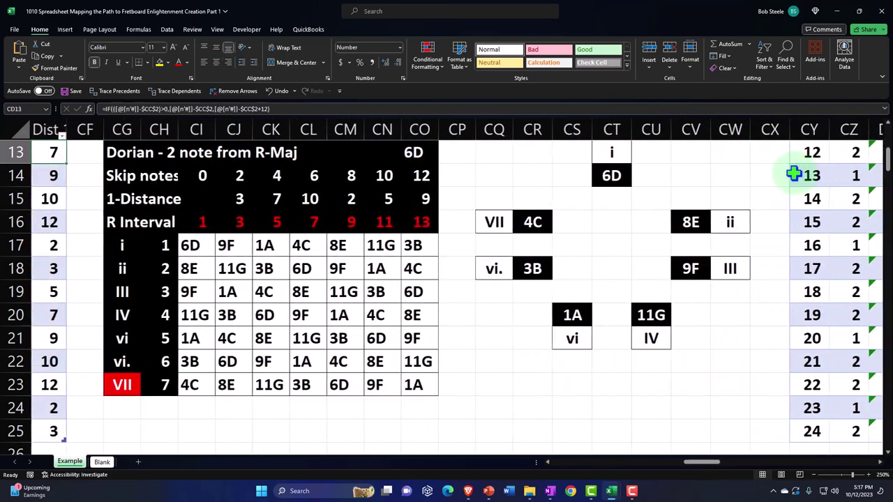
Go back along row 13 from the Dorian table past the Minor/Aeolian table to the Major/Ionian note diagram.
{"action": "key", "text": "Left"}
{"action": "key", "text": "Left"}
{"action": "key", "text": "Left"}
{"action": "key", "text": "Left"}
{"action": "key", "text": "Left"}
{"action": "key", "text": "Left"}
{"action": "key", "text": "Left"}
{"action": "key", "text": "Left"}
{"action": "key", "text": "Left"}
{"action": "key", "text": "Left"}
{"action": "key", "text": "Left"}
{"action": "key", "text": "Left"}
{"action": "key", "text": "Left"}
{"action": "key", "text": "Left"}
{"action": "key", "text": "Left"}
{"action": "key", "text": "Left"}
{"action": "key", "text": "Left"}
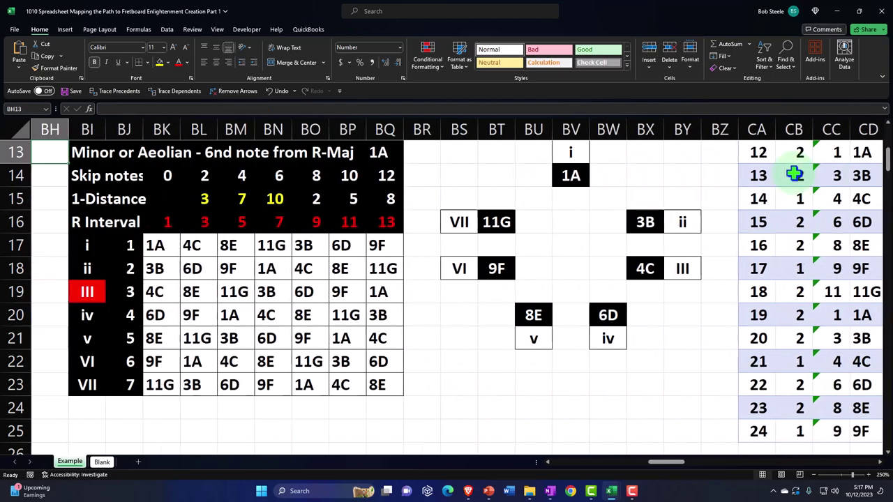
{"action": "key", "text": "Left"}
{"action": "key", "text": "Left"}
{"action": "key", "text": "Left"}
{"action": "key", "text": "Left"}
{"action": "key", "text": "Left"}
{"action": "key", "text": "Left"}
{"action": "key", "text": "Left"}
{"action": "key", "text": "Left"}
{"action": "key", "text": "Left"}
{"action": "key", "text": "Left"}
{"action": "key", "text": "Left"}
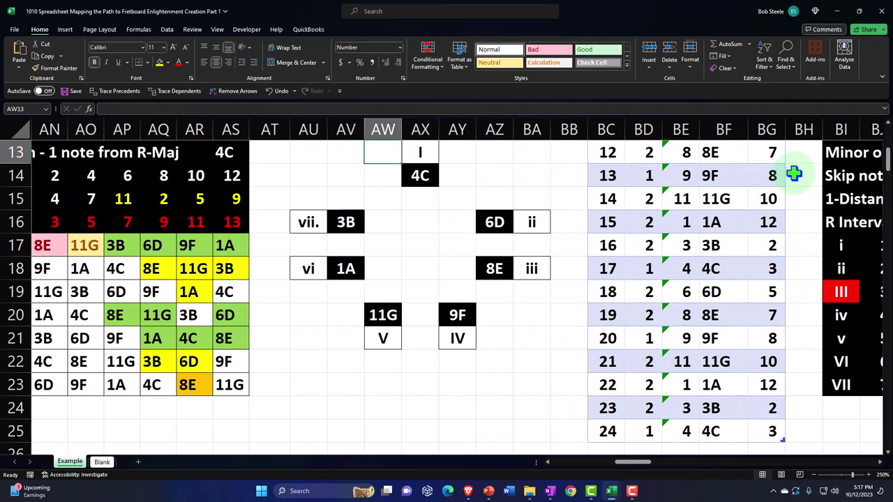
Return along row 13 to the Minor/Aeolian table, inspect its root note formula in BK17 and view the numbered table above.
{"action": "key", "text": "Right"}
{"action": "key", "text": "Right"}
{"action": "key", "text": "Right"}
{"action": "key", "text": "Right"}
{"action": "key", "text": "Right"}
{"action": "key", "text": "Right"}
{"action": "key", "text": "Right"}
{"action": "key", "text": "Right"}
{"action": "key", "text": "Right"}
{"action": "key", "text": "Right"}
{"action": "key", "text": "Right"}
{"action": "key", "text": "Right"}
{"action": "key", "text": "Right"}
{"action": "key", "text": "Right"}
{"action": "key", "text": "Right"}
{"action": "key", "text": "Right"}
{"action": "key", "text": "Right"}
{"action": "key", "text": "Right"}
{"action": "key", "text": "Right"}
{"action": "key", "text": "Right"}
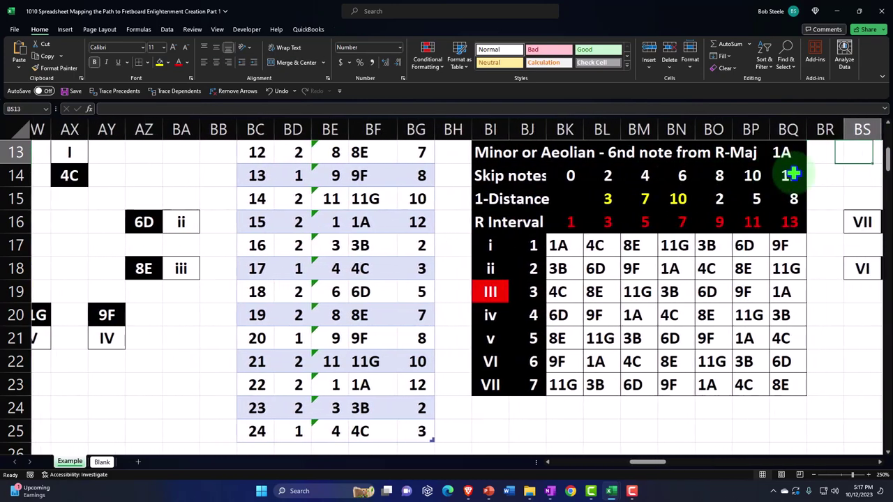
{"action": "key", "text": "Right"}
{"action": "key", "text": "Right"}
{"action": "key", "text": "Right"}
{"action": "key", "text": "Right"}
{"action": "key", "text": "Right"}
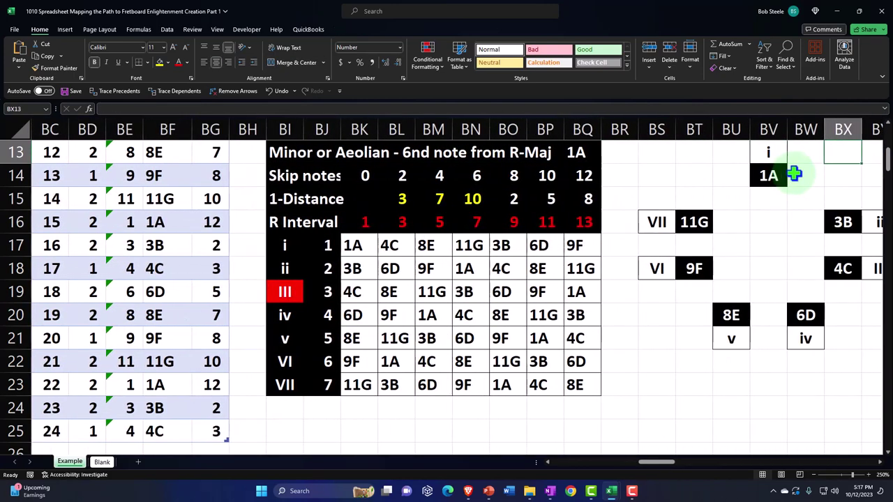
{"action": "left_click", "coordinate": [356, 244]}
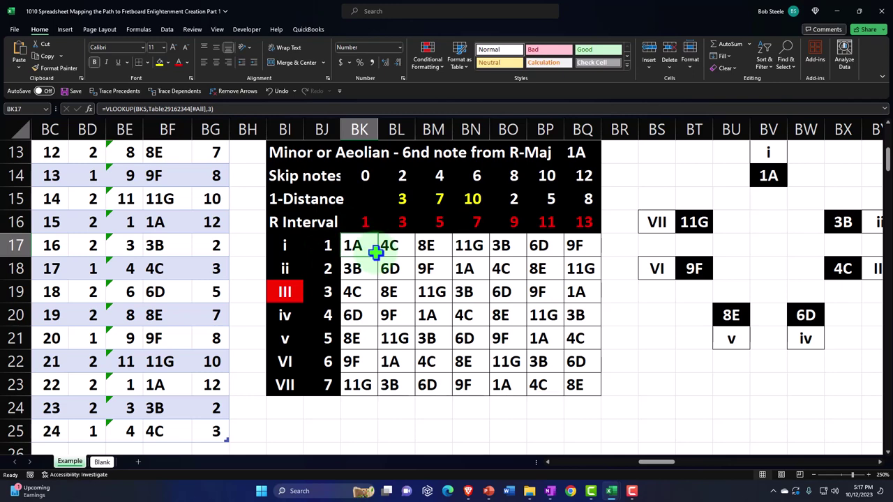
{"action": "scroll", "coordinate": [375, 253], "scroll_direction": "up", "scroll_amount": 4}
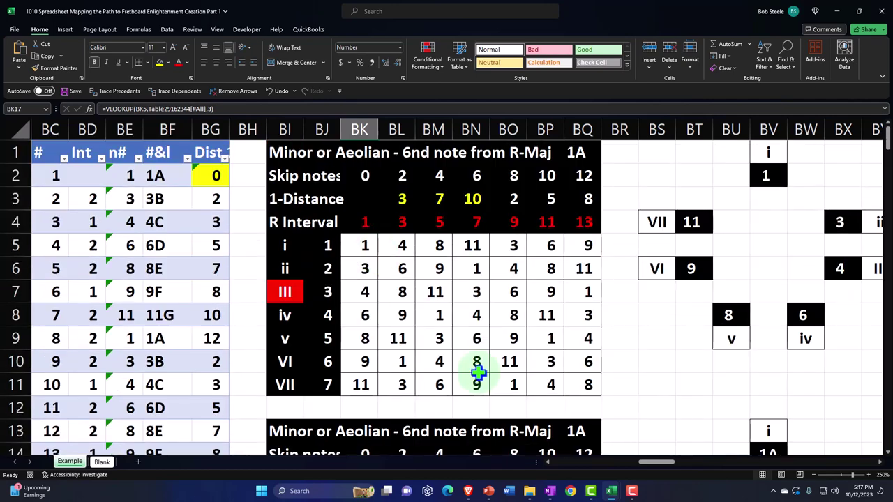
Compare the root note of the lettered Major/Ionian table in AM17 with that of the C Minor/Aeolian table in AM43.
{"action": "left_click_drag", "start_coordinate": [648, 462], "coordinate": [611, 463]}
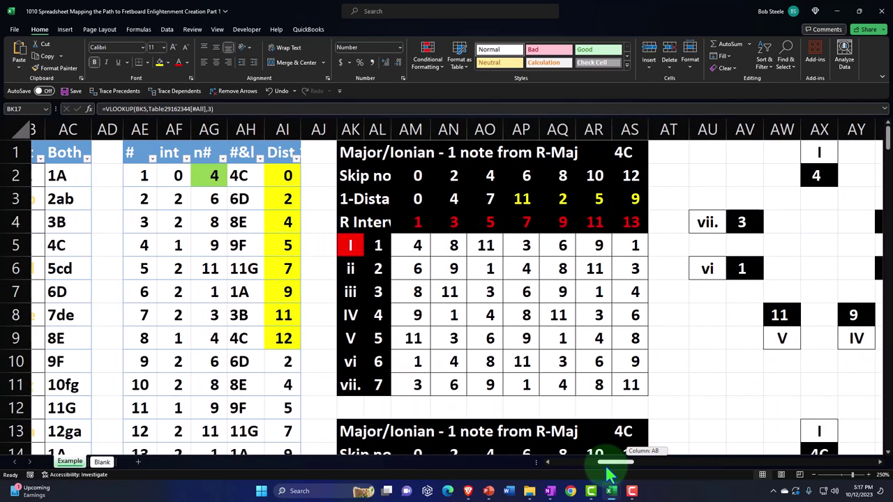
{"action": "scroll", "coordinate": [453, 323], "scroll_direction": "down", "scroll_amount": 3}
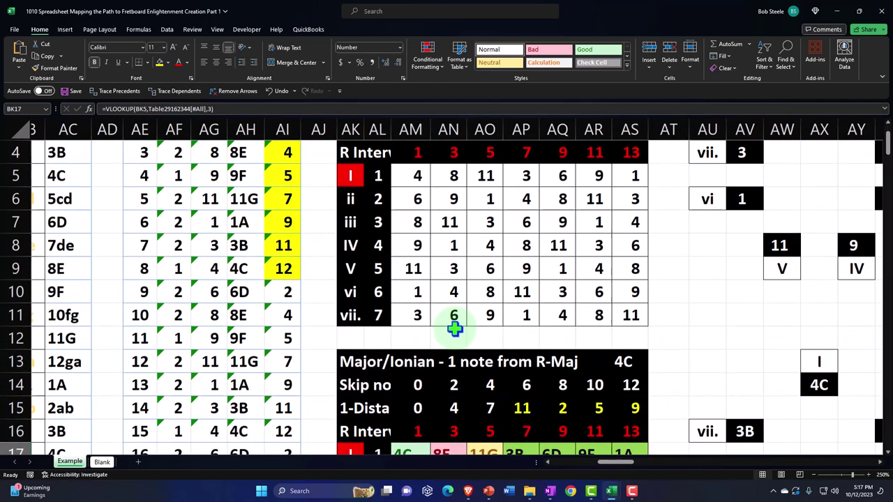
{"action": "left_click", "coordinate": [408, 320]}
{"action": "scroll", "coordinate": [408, 320], "scroll_direction": "down", "scroll_amount": 1}
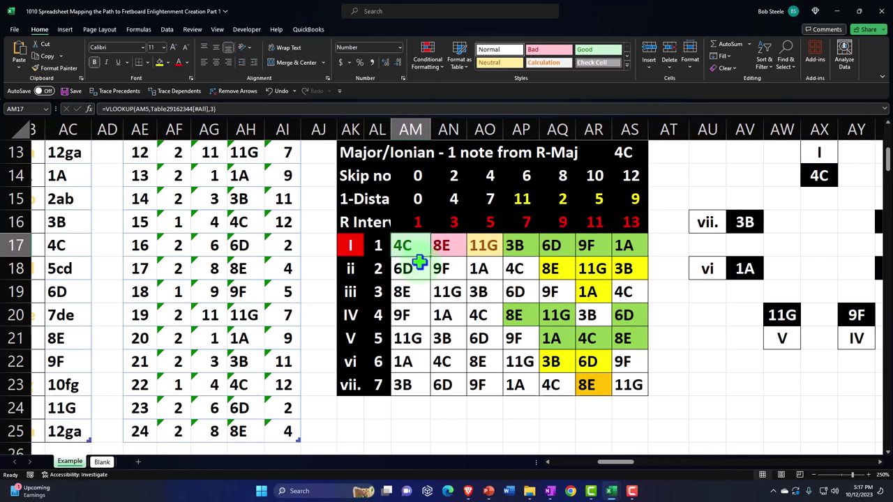
{"action": "scroll", "coordinate": [418, 261], "scroll_direction": "down", "scroll_amount": 4}
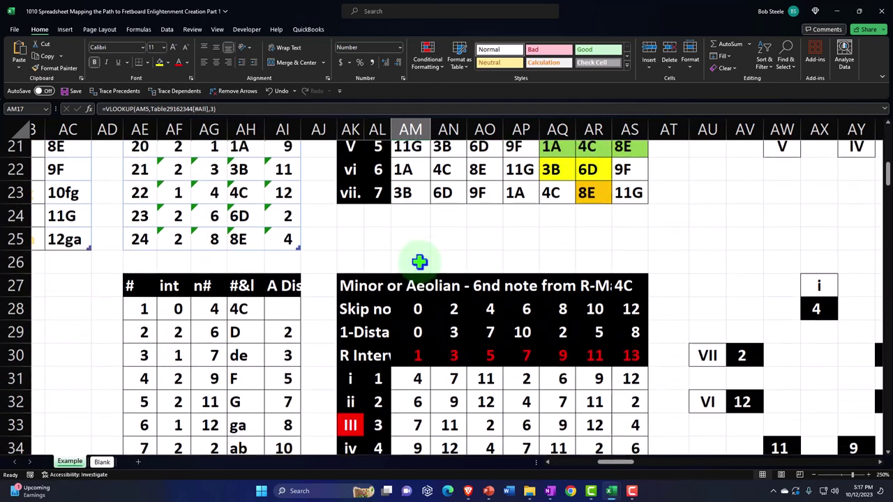
{"action": "scroll", "coordinate": [419, 261], "scroll_direction": "down", "scroll_amount": 4}
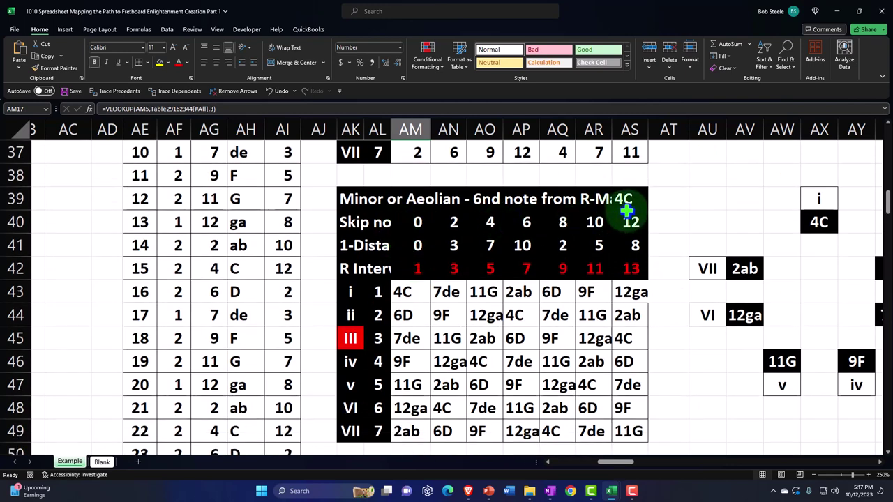
{"action": "left_click", "coordinate": [421, 291]}
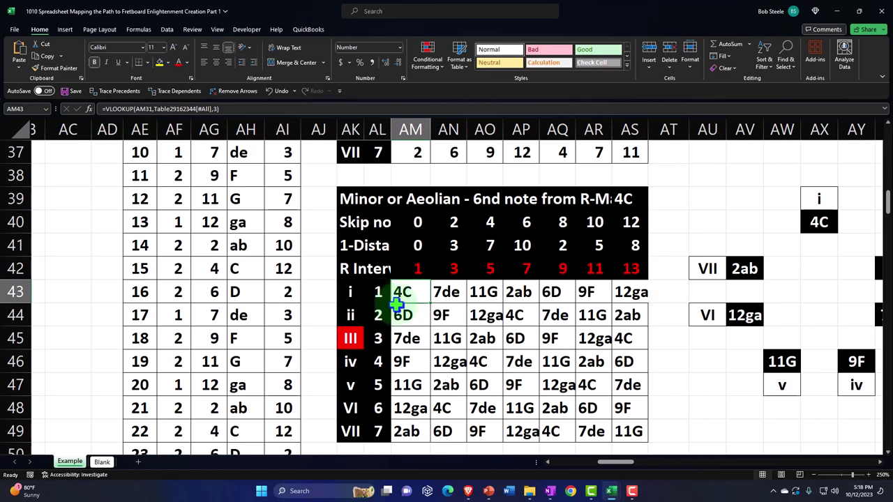
Look over the lettered fretboards starting in column A, including the uncolored one at row 39, and return to the C Minor/Aeolian table.
{"action": "left_click_drag", "start_coordinate": [622, 462], "coordinate": [565, 471]}
{"action": "scroll", "coordinate": [489, 411], "scroll_direction": "up", "scroll_amount": 9}
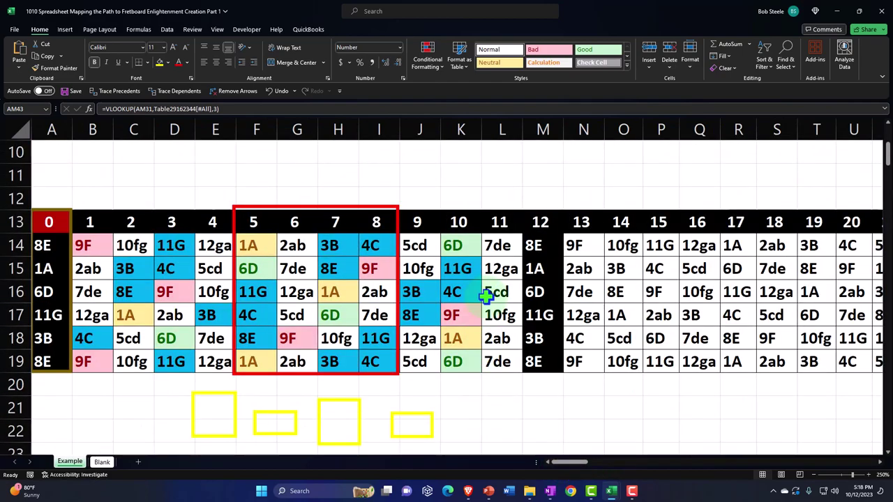
{"action": "scroll", "coordinate": [483, 307], "scroll_direction": "down", "scroll_amount": 5}
{"action": "scroll", "coordinate": [481, 301], "scroll_direction": "down", "scroll_amount": 4}
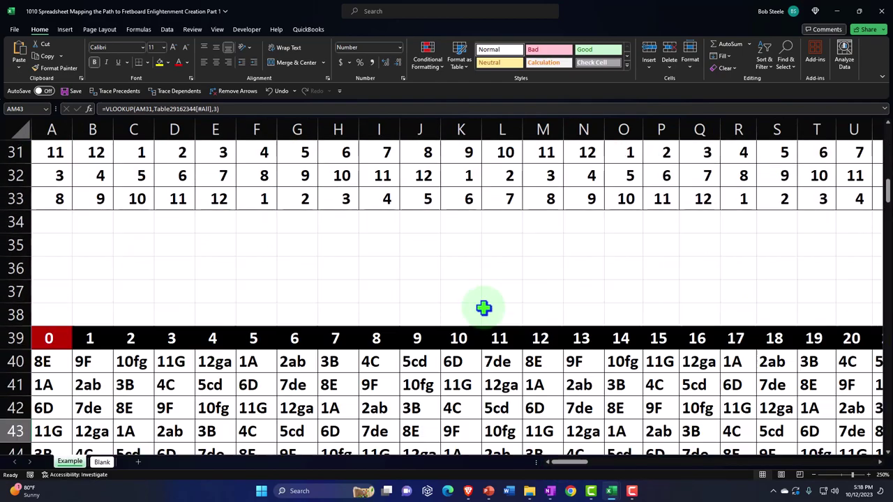
{"action": "left_click_drag", "start_coordinate": [567, 467], "coordinate": [616, 466]}
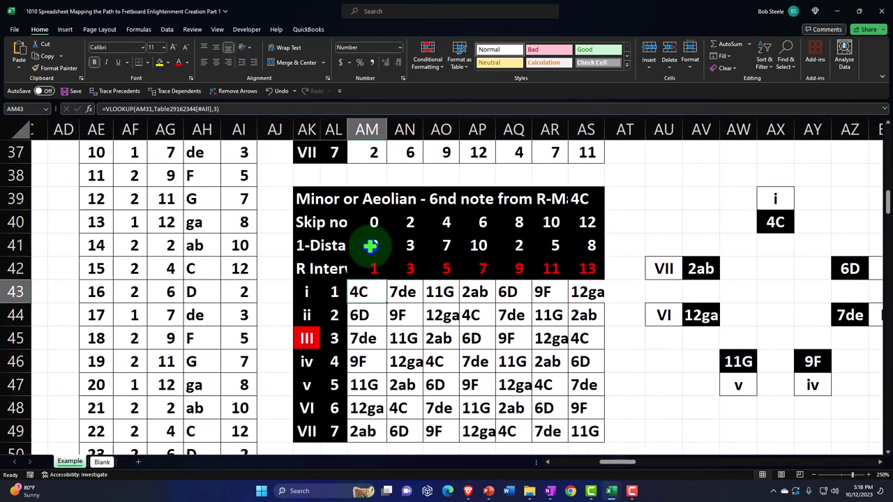
Review the Dorian, Phrygian and Lydian tables built on C, checking the lettered Lydian root note in AM121.
{"action": "scroll", "coordinate": [370, 245], "scroll_direction": "down", "scroll_amount": 5}
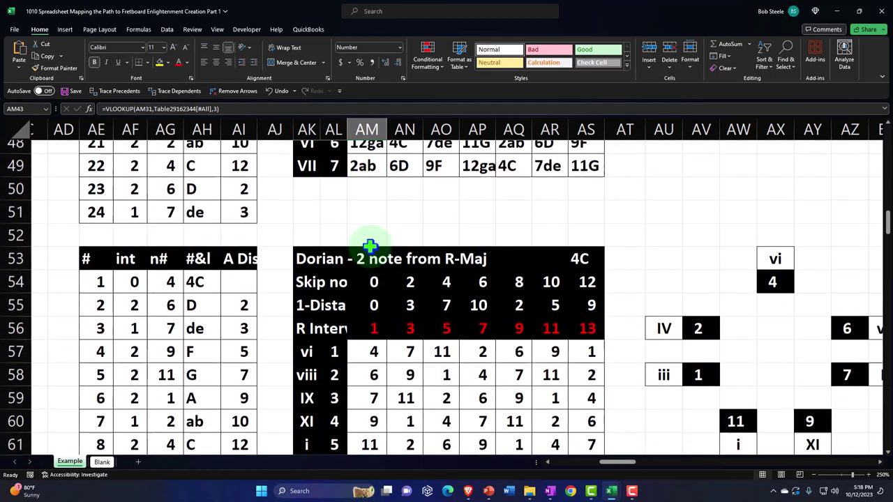
{"action": "scroll", "coordinate": [370, 244], "scroll_direction": "down", "scroll_amount": 4}
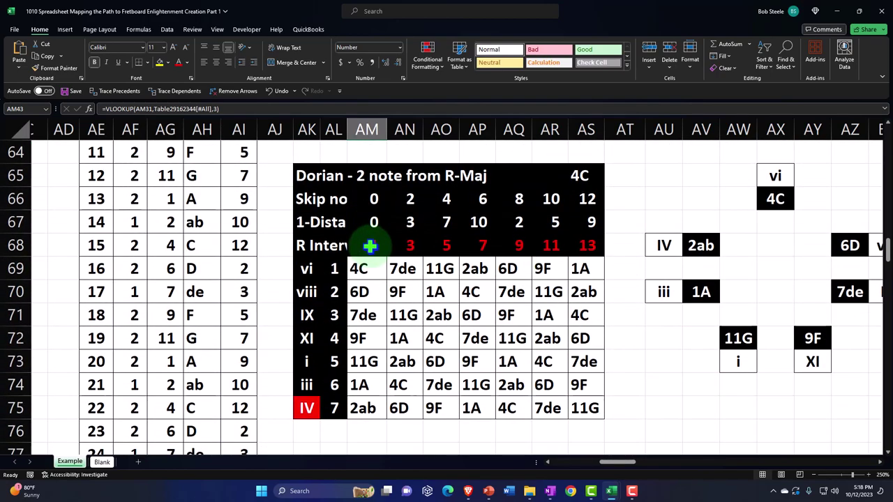
{"action": "scroll", "coordinate": [382, 258], "scroll_direction": "up", "scroll_amount": 2}
{"action": "scroll", "coordinate": [383, 257], "scroll_direction": "down", "scroll_amount": 10}
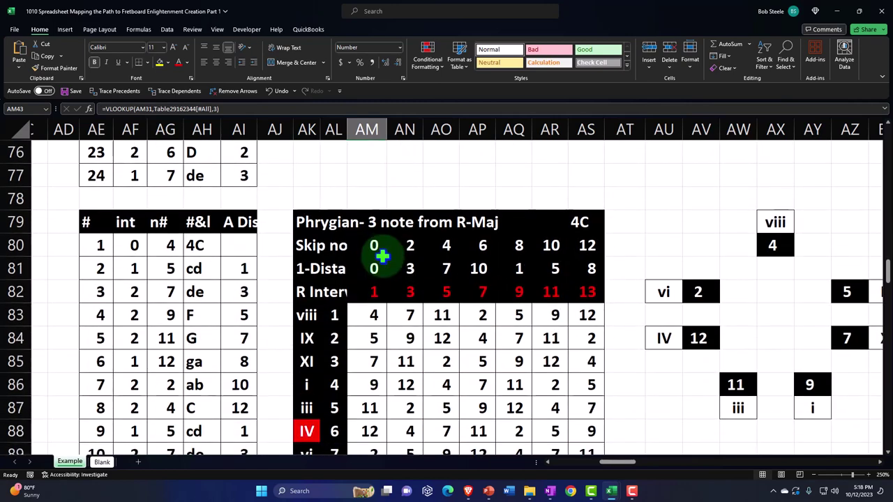
{"action": "scroll", "coordinate": [382, 257], "scroll_direction": "down", "scroll_amount": 5}
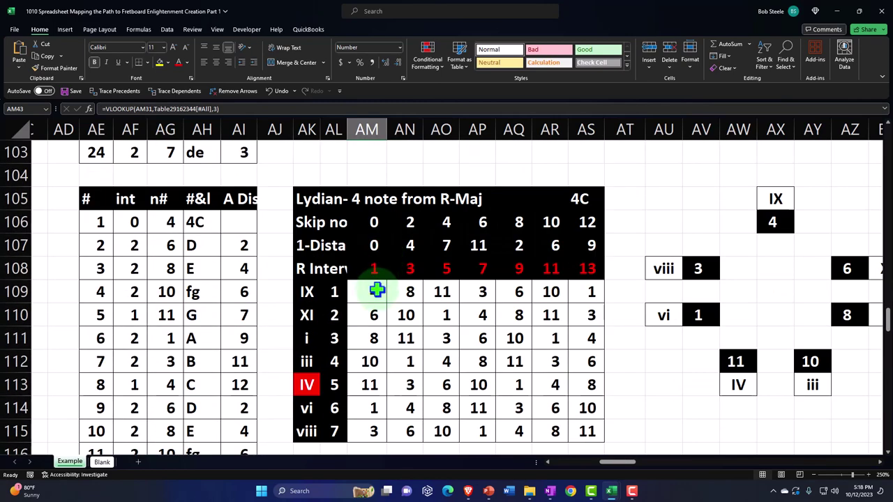
{"action": "left_click", "coordinate": [375, 291]}
{"action": "scroll", "coordinate": [374, 300], "scroll_direction": "down", "scroll_amount": 3}
{"action": "left_click", "coordinate": [377, 358]}
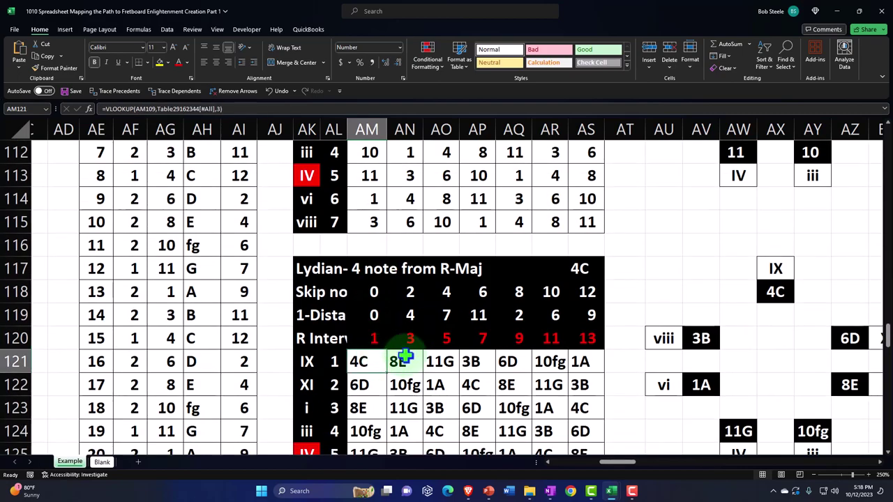
Return to the top Major/Ionian table and inspect its root number in AG2 and the lettered table's title in AK13.
{"action": "scroll", "coordinate": [421, 373], "scroll_direction": "up", "scroll_amount": 20}
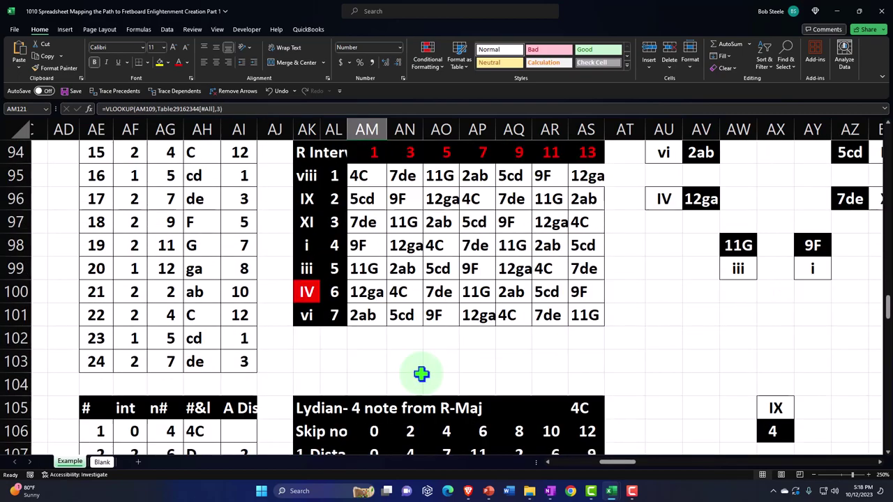
{"action": "scroll", "coordinate": [420, 370], "scroll_direction": "up", "scroll_amount": 1}
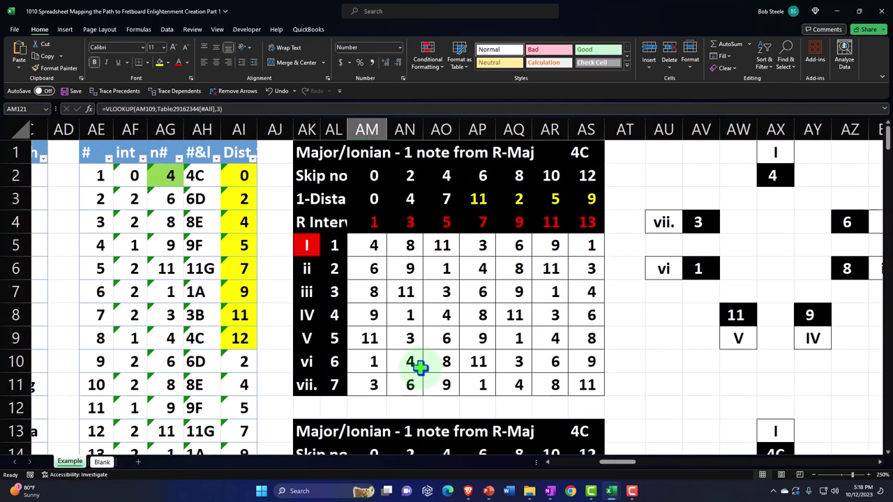
{"action": "left_click", "coordinate": [165, 177]}
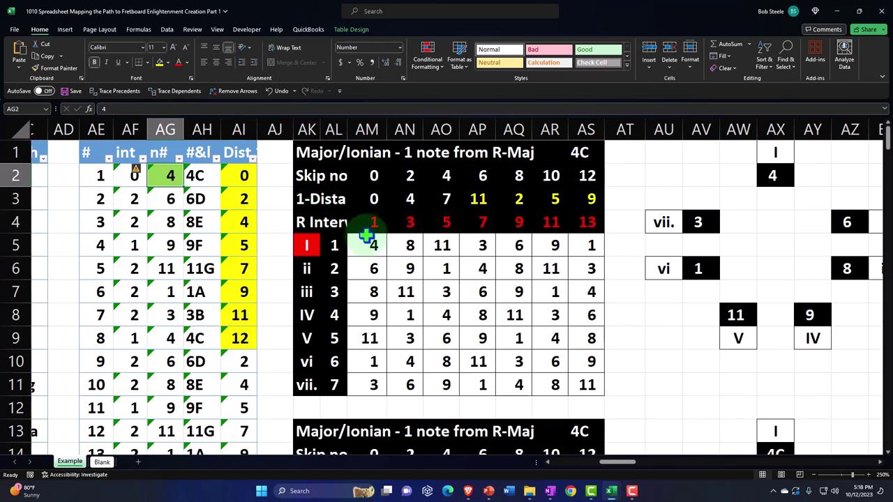
{"action": "scroll", "coordinate": [377, 225], "scroll_direction": "down", "scroll_amount": 3}
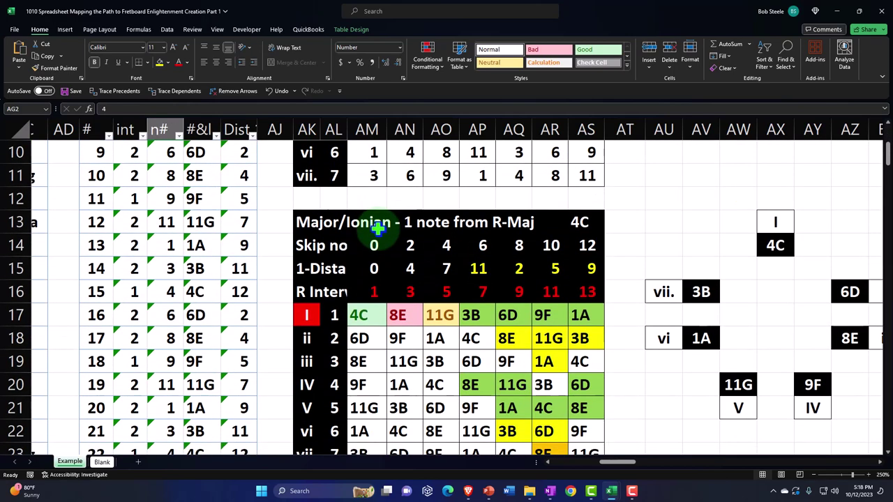
{"action": "left_click", "coordinate": [311, 222]}
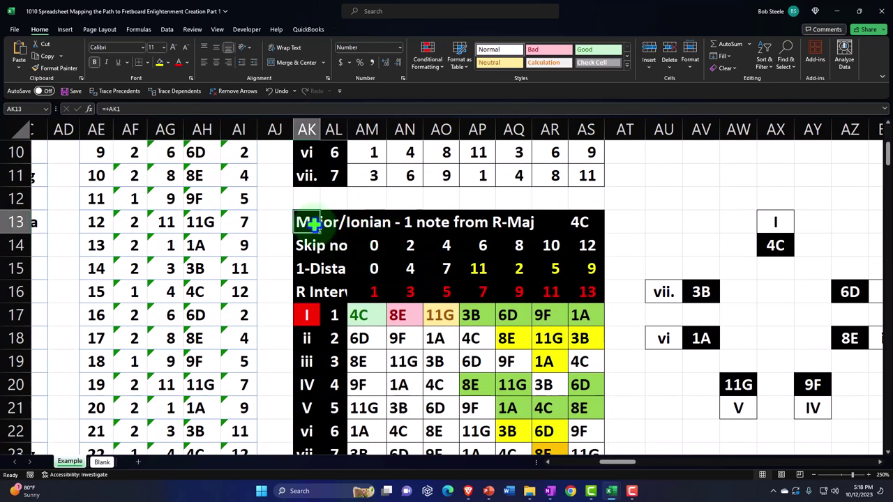
Move along row 13 from the Major/Ionian title past its note diagram to the Minor/Aeolian table and diagram.
{"action": "key", "text": "Right"}
{"action": "key", "text": "Right"}
{"action": "key", "text": "Right"}
{"action": "key", "text": "Right"}
{"action": "key", "text": "Right"}
{"action": "key", "text": "Right"}
{"action": "key", "text": "Right"}
{"action": "key", "text": "Right"}
{"action": "key", "text": "Right"}
{"action": "key", "text": "Right"}
{"action": "key", "text": "Right"}
{"action": "key", "text": "Right"}
{"action": "key", "text": "Right"}
{"action": "key", "text": "Right"}
{"action": "key", "text": "Right"}
{"action": "key", "text": "Right"}
{"action": "key", "text": "Right"}
{"action": "key", "text": "Right"}
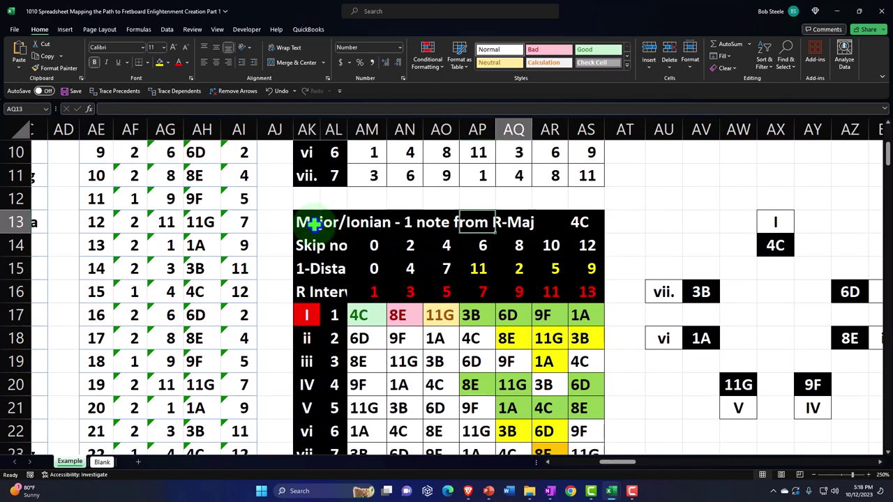
{"action": "key", "text": "Right"}
{"action": "key", "text": "Right"}
{"action": "key", "text": "Right"}
{"action": "key", "text": "Right"}
{"action": "key", "text": "Right"}
{"action": "key", "text": "Right"}
{"action": "key", "text": "Right"}
{"action": "key", "text": "Right"}
{"action": "key", "text": "Right"}
{"action": "key", "text": "Right"}
{"action": "key", "text": "Right"}
{"action": "key", "text": "Right"}
{"action": "key", "text": "Right"}
{"action": "key", "text": "Right"}
{"action": "key", "text": "Right"}
{"action": "key", "text": "Right"}
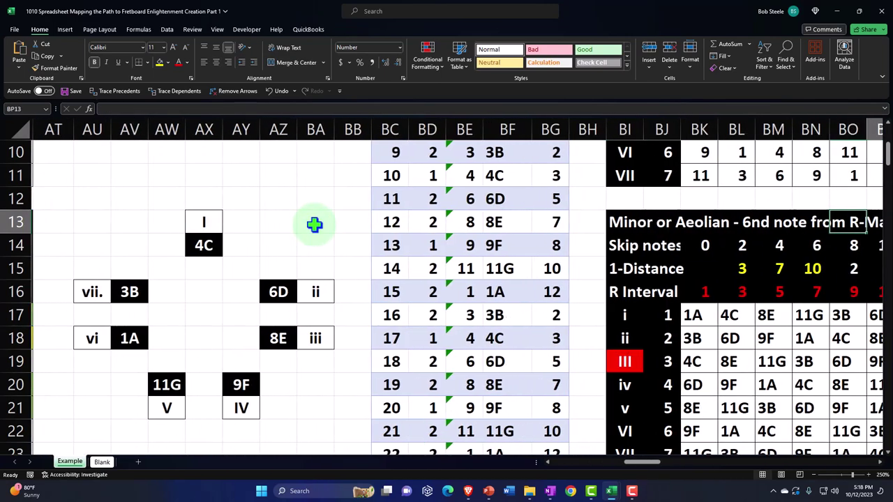
{"action": "key", "text": "Right"}
{"action": "key", "text": "Right"}
{"action": "key", "text": "Right"}
{"action": "key", "text": "Right"}
{"action": "key", "text": "Right"}
{"action": "key", "text": "Right"}
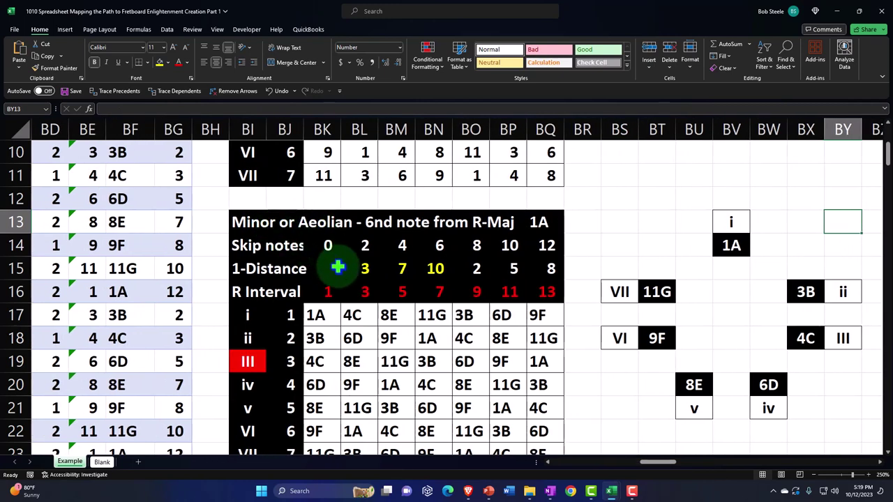
Check the Minor/Aeolian root note in BK17 and compare it with the Major/Ionian table on A starting at row 39.
{"action": "scroll", "coordinate": [339, 267], "scroll_direction": "down", "scroll_amount": 1}
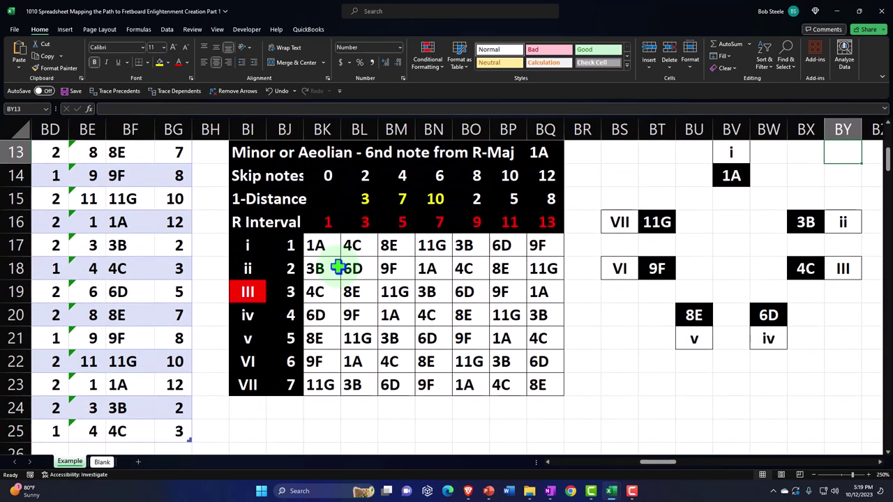
{"action": "left_click", "coordinate": [317, 251]}
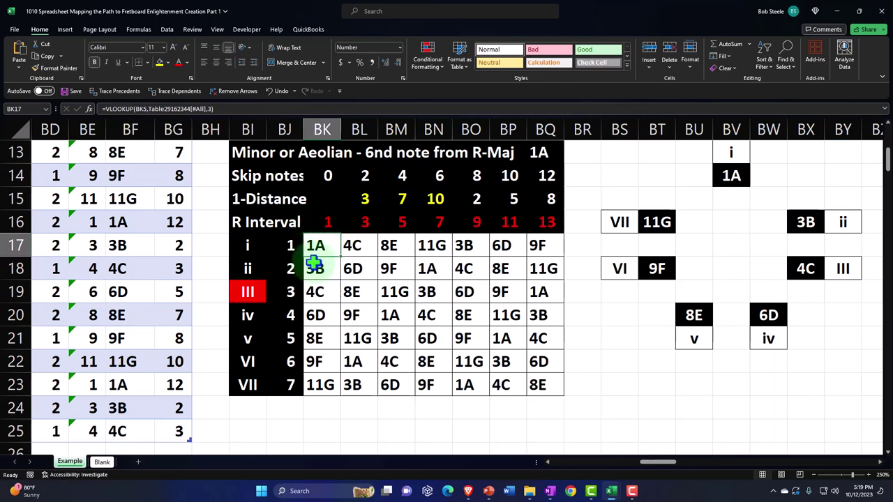
{"action": "scroll", "coordinate": [327, 260], "scroll_direction": "down", "scroll_amount": 8}
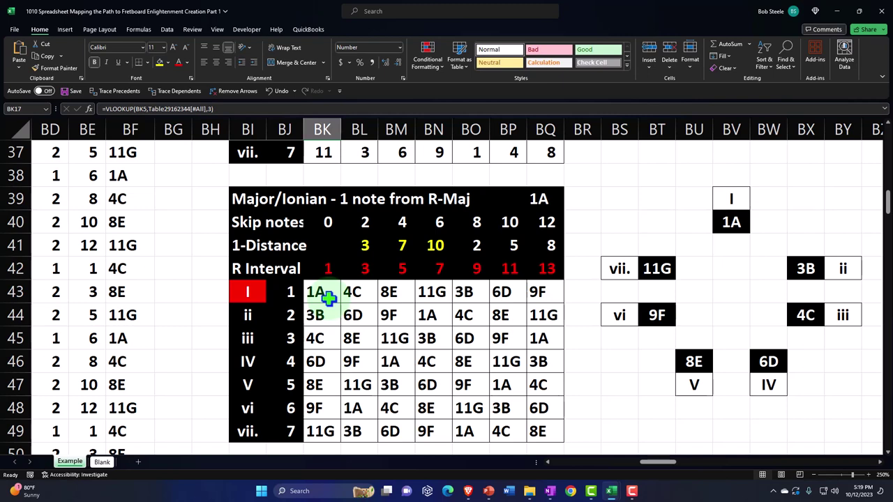
{"action": "scroll", "coordinate": [328, 296], "scroll_direction": "up", "scroll_amount": 12}
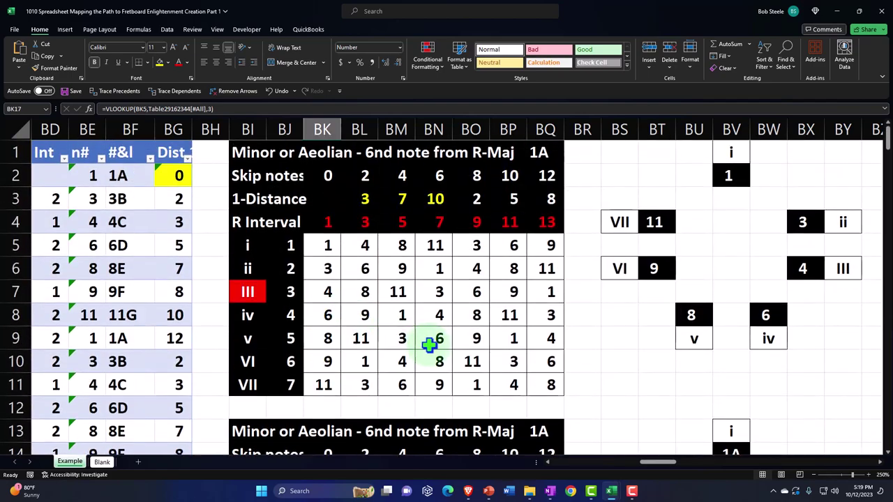
Check the lettered Major/Ionian root note in AM17 and go back to the color-coded fretboard in column A.
{"action": "left_click_drag", "start_coordinate": [658, 464], "coordinate": [625, 471]}
{"action": "scroll", "coordinate": [351, 343], "scroll_direction": "down", "scroll_amount": 3}
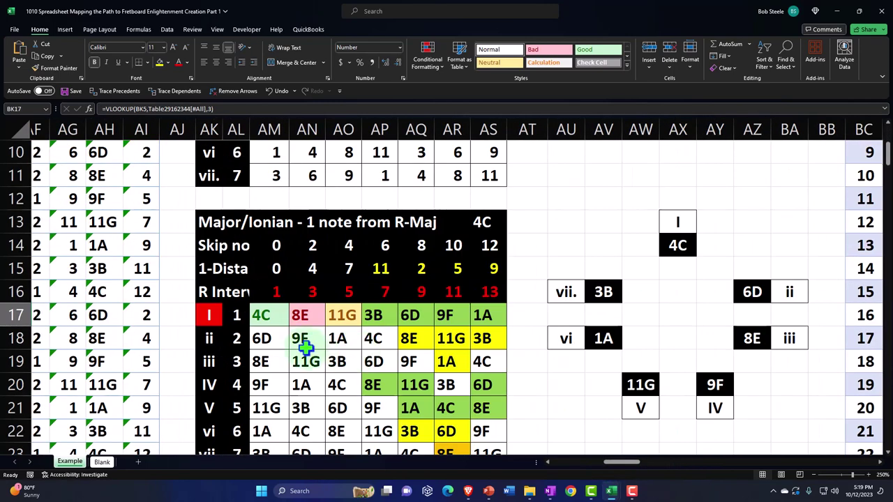
{"action": "left_click", "coordinate": [278, 317]}
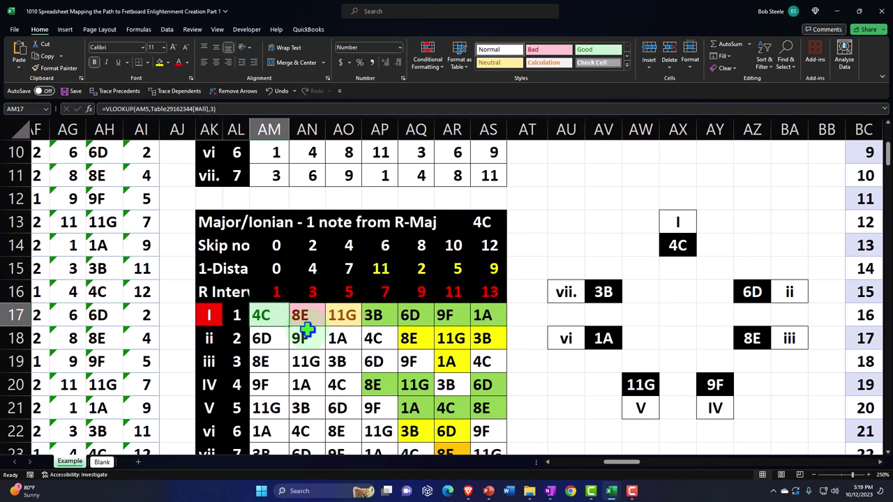
{"action": "left_click_drag", "start_coordinate": [630, 464], "coordinate": [563, 462]}
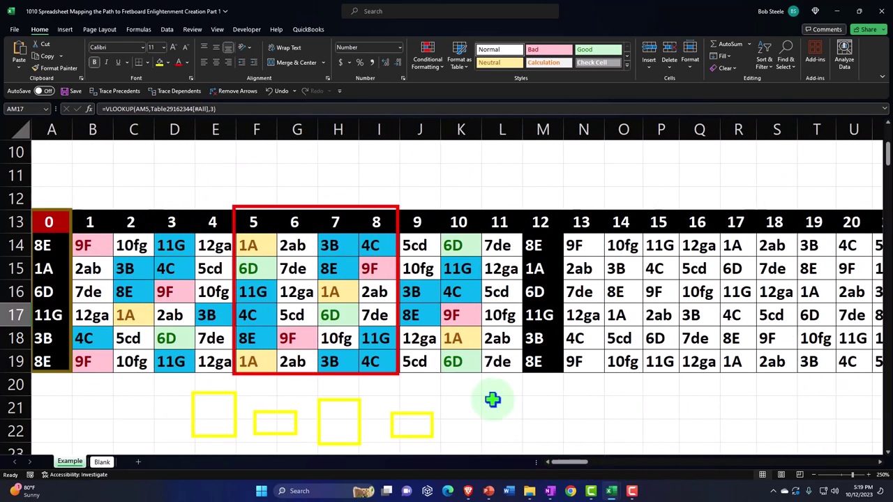